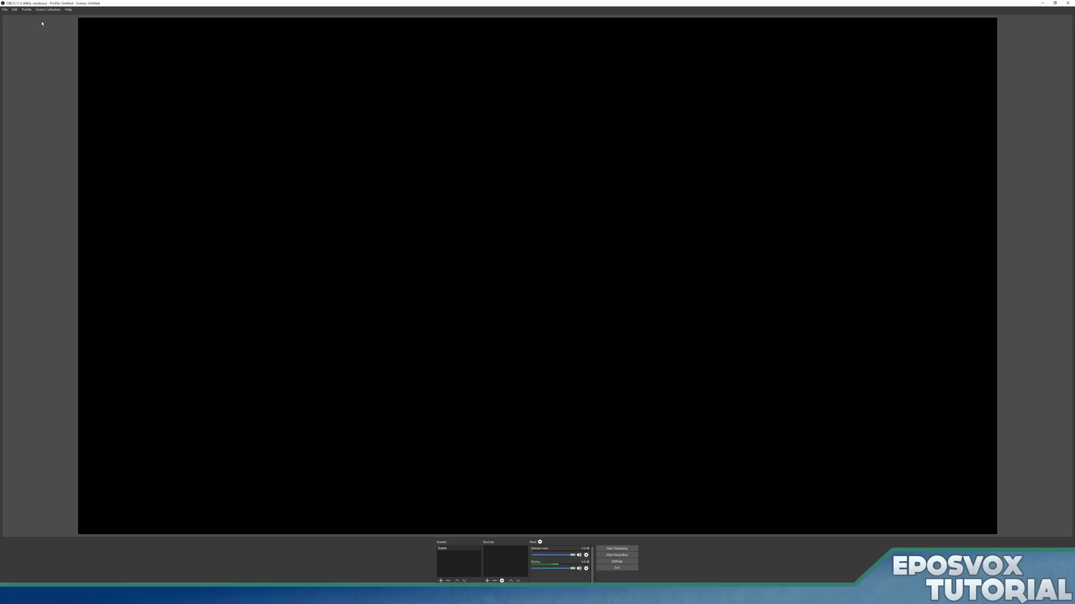
Create a new profile named 'Local Recording 1080p60'
{"action": "left_click", "coordinate": [26, 10]}
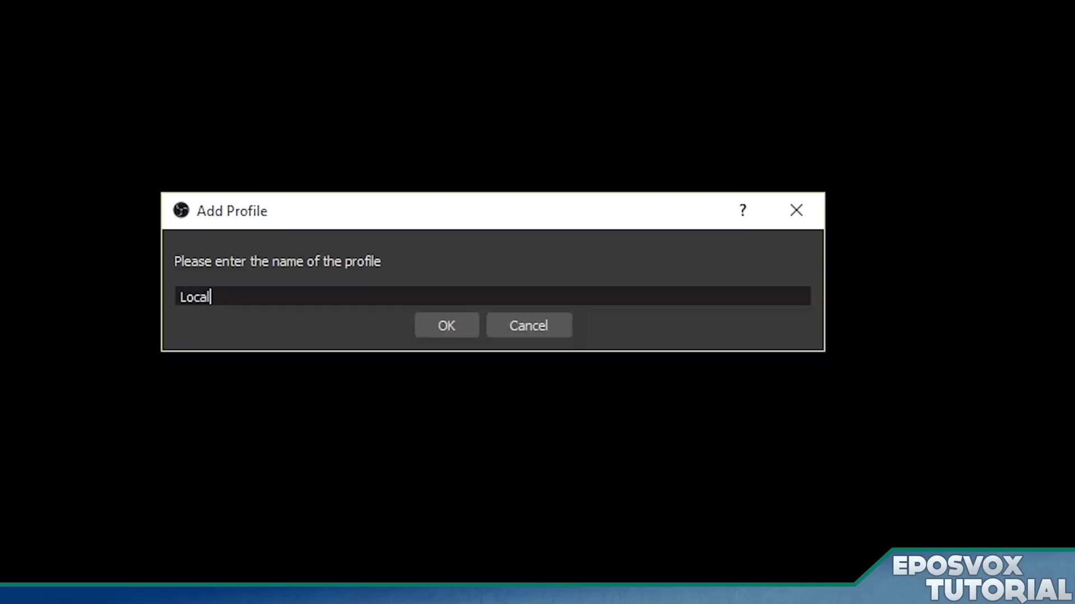
{"action": "type", "text": " Recording 1080"}
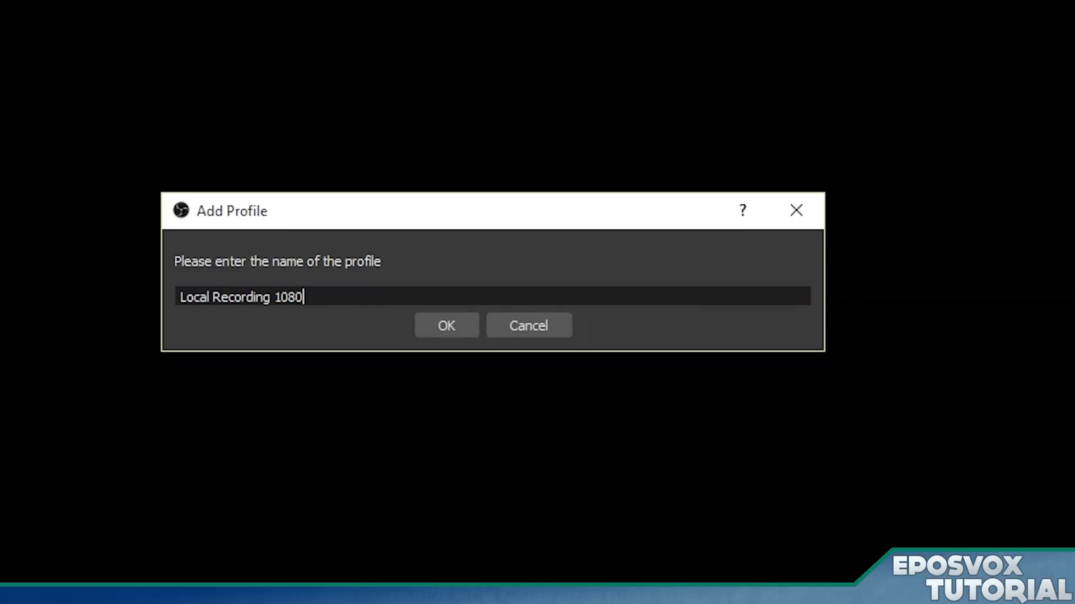
{"action": "type", "text": "p60"}
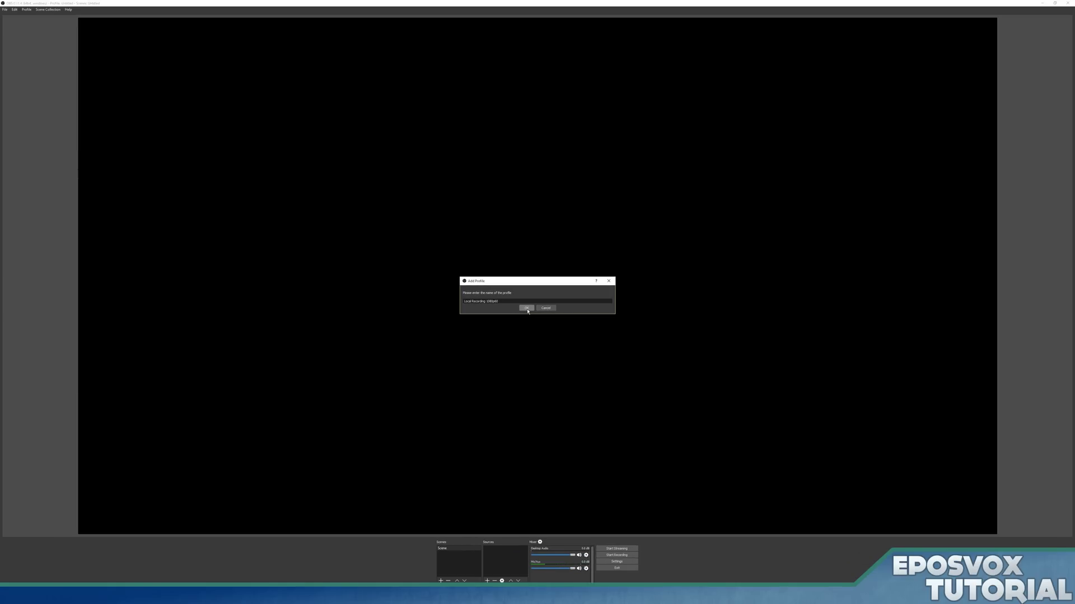
{"action": "left_click", "coordinate": [527, 309]}
Create a matching scene collection, also named 'Local Recording 1080p60'
{"action": "left_click", "coordinate": [51, 11]}
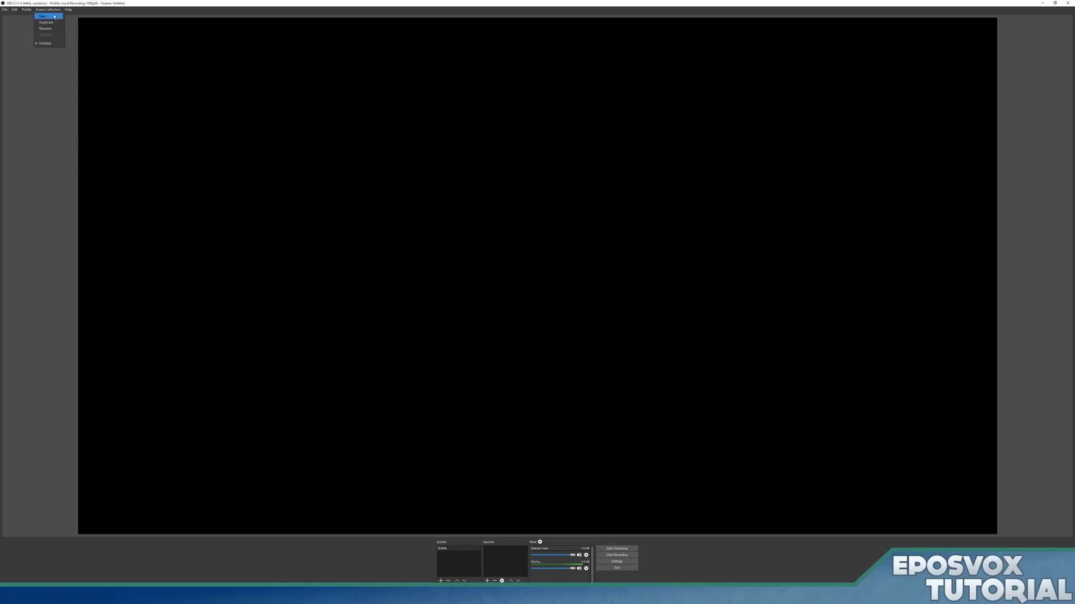
{"action": "left_click", "coordinate": [55, 17]}
{"action": "type", "text": "Local Recordin"}
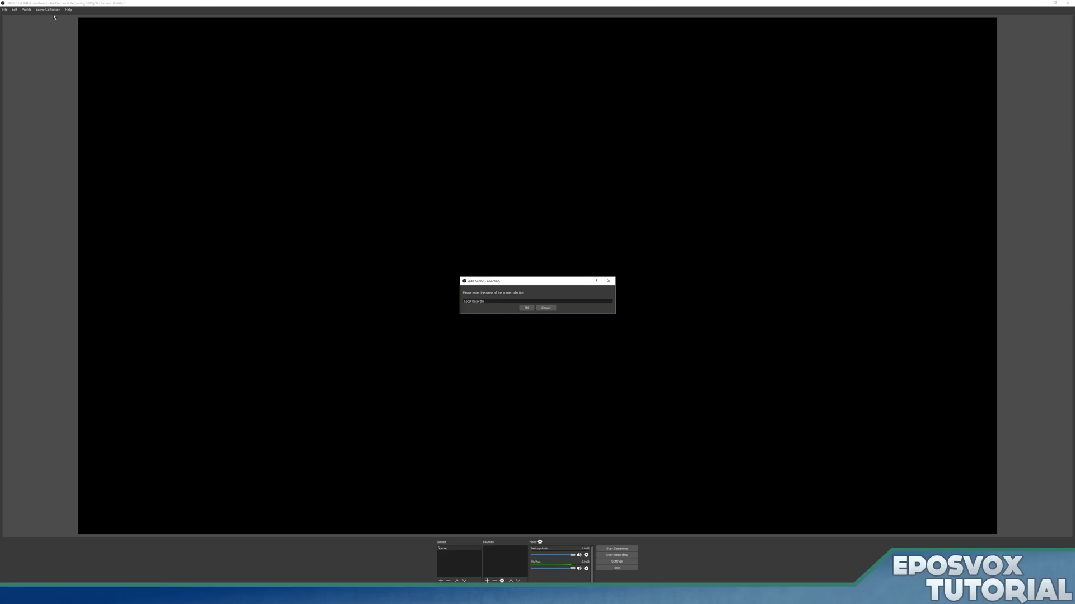
{"action": "type", "text": "g 1080p60"}
{"action": "left_click", "coordinate": [526, 308]}
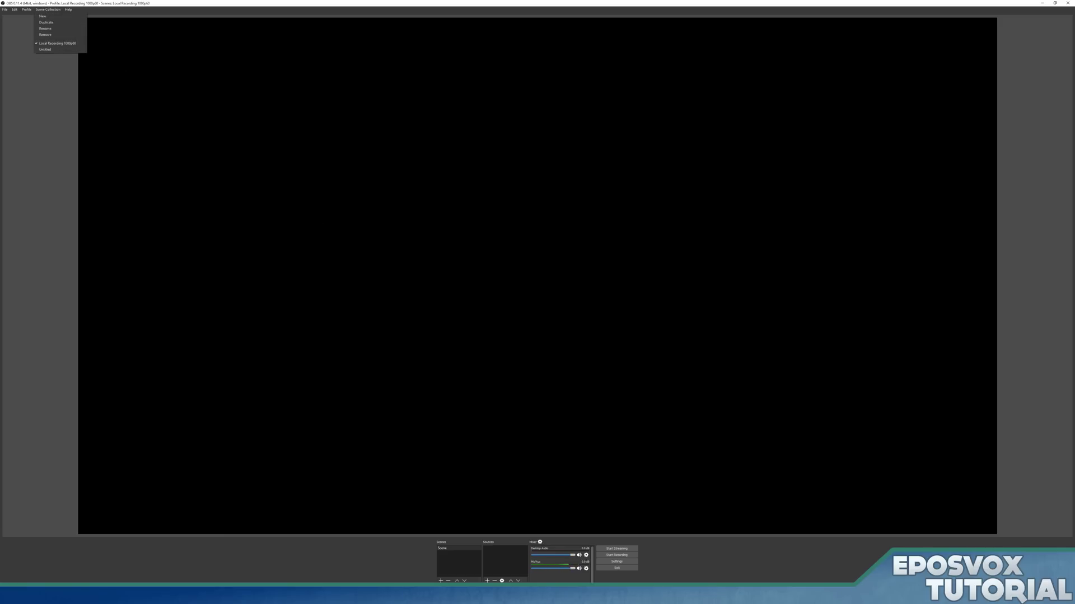
In Output settings, set the recording path to the OBS folder on drive I: (I:/OBS)
{"action": "left_click", "coordinate": [573, 561]}
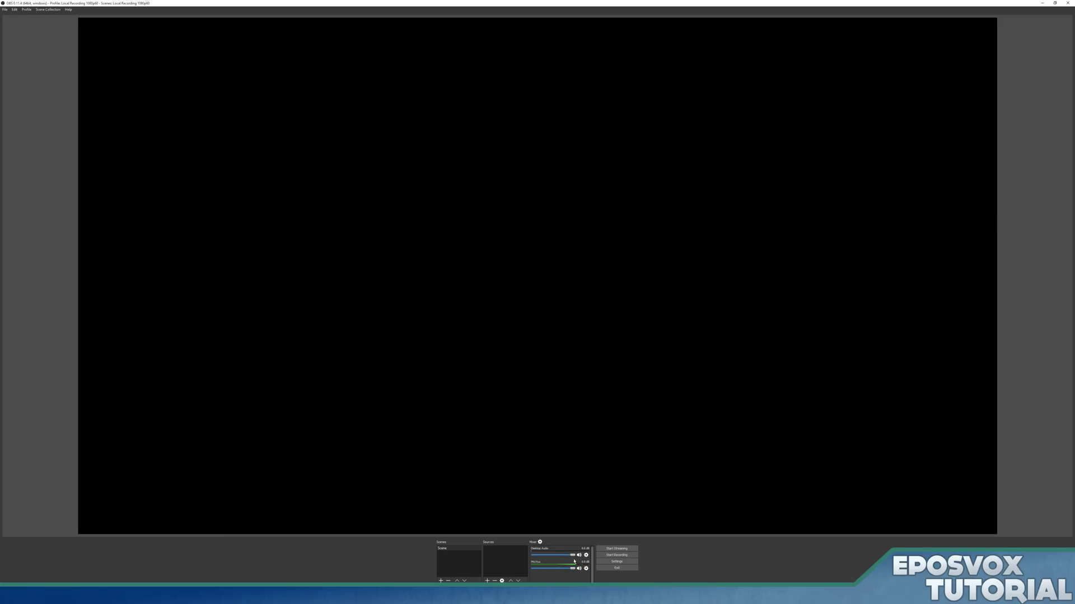
{"action": "left_click", "coordinate": [610, 561]}
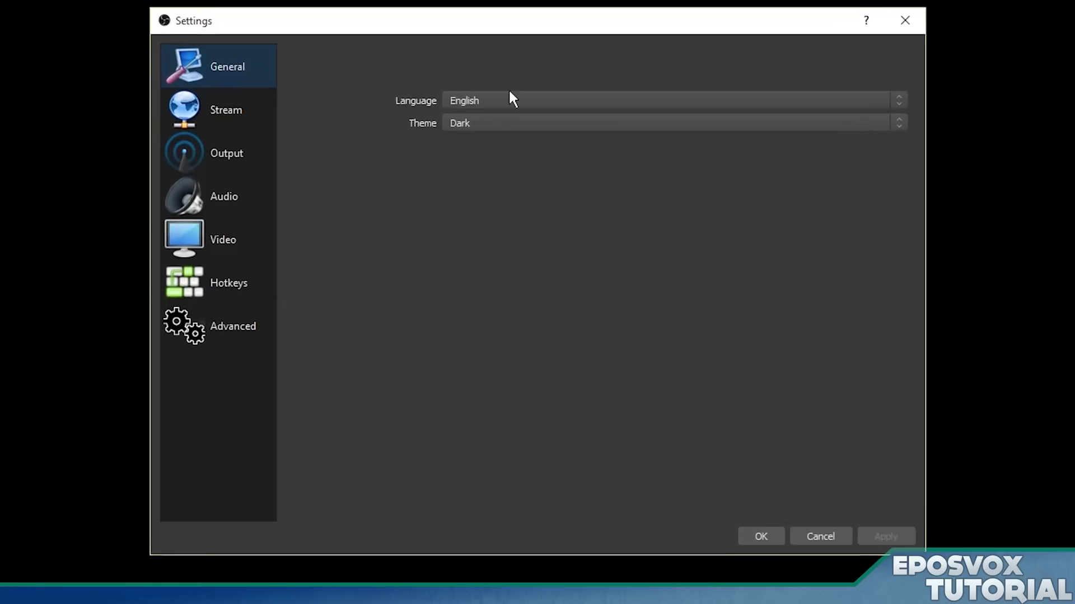
{"action": "left_click", "coordinate": [266, 106]}
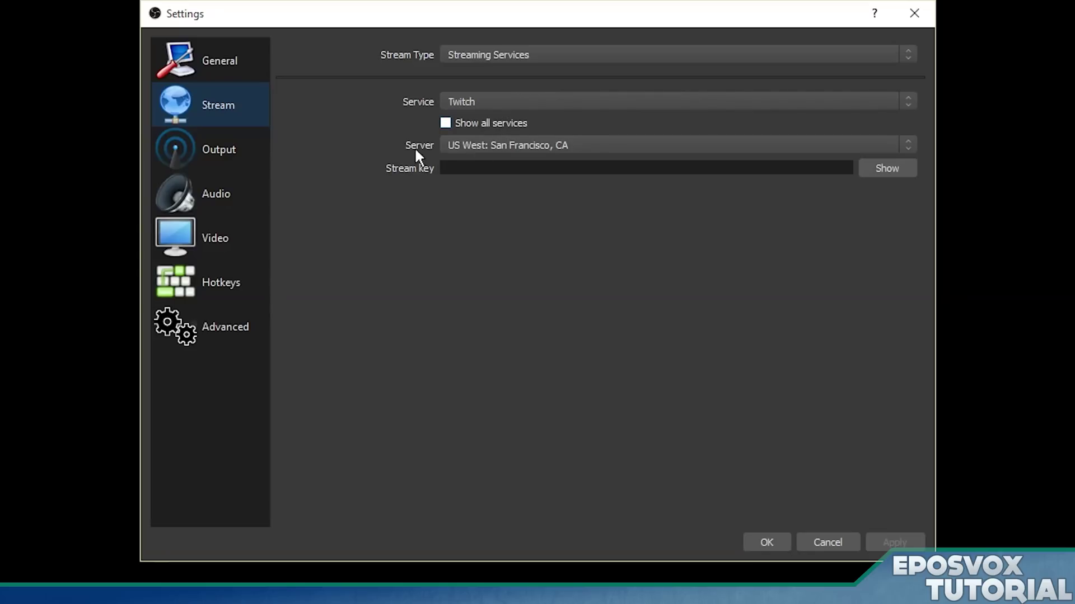
{"action": "left_click", "coordinate": [238, 139]}
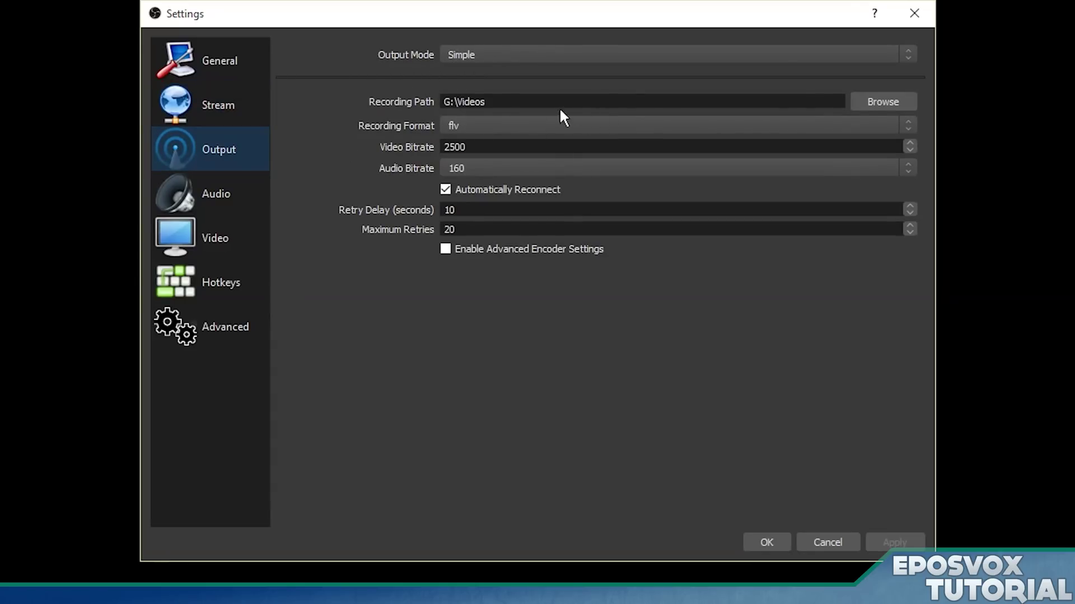
{"action": "left_click", "coordinate": [894, 105]}
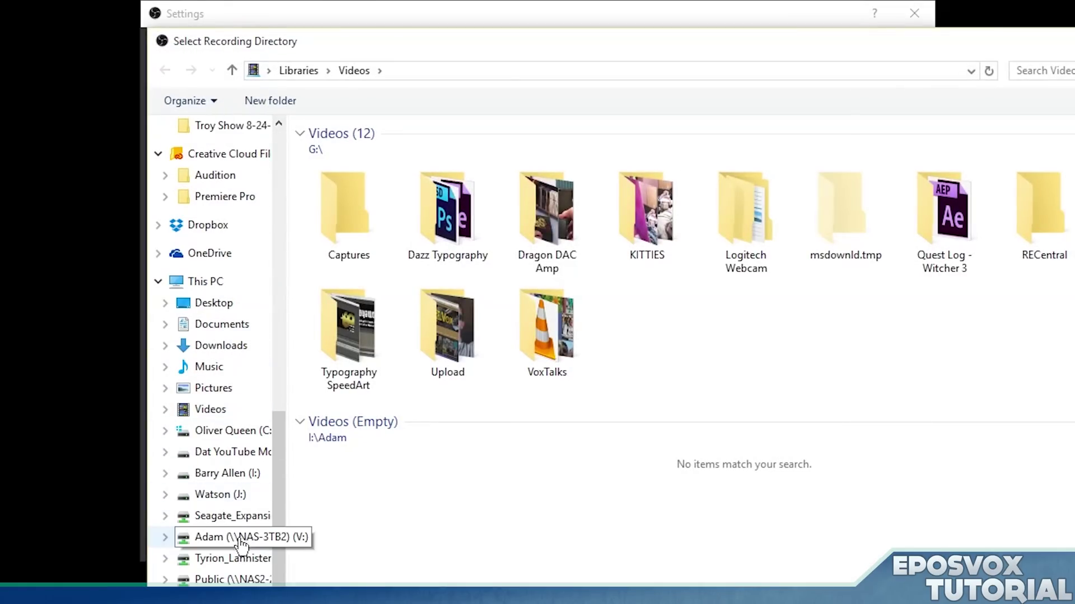
{"action": "left_click", "coordinate": [238, 474]}
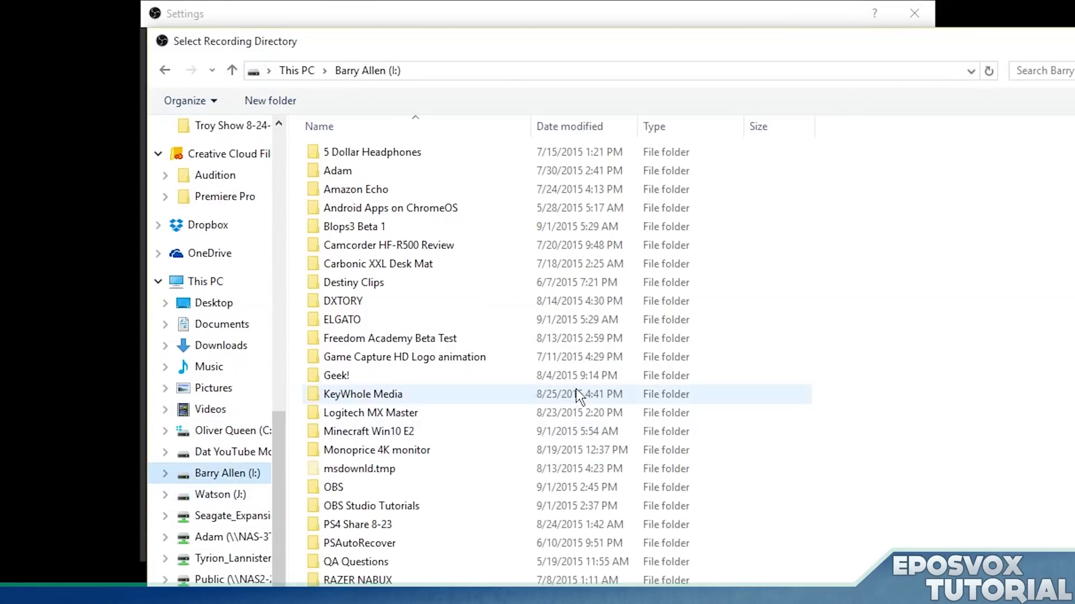
{"action": "double_click", "coordinate": [337, 494]}
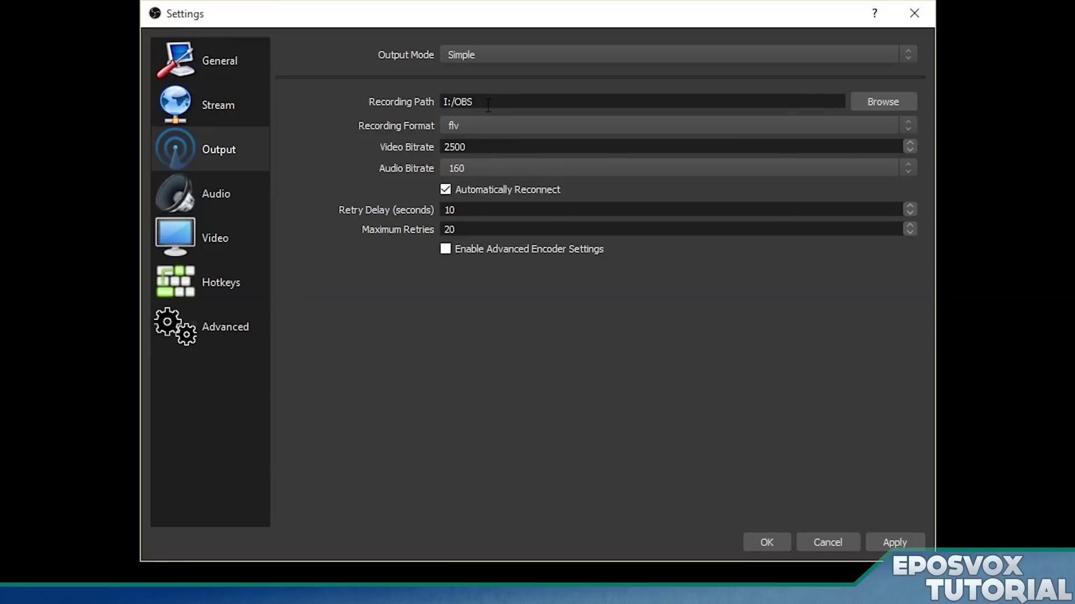
Switch the recording format to mp4 and select the video bitrate value for replacement
{"action": "left_click", "coordinate": [442, 127]}
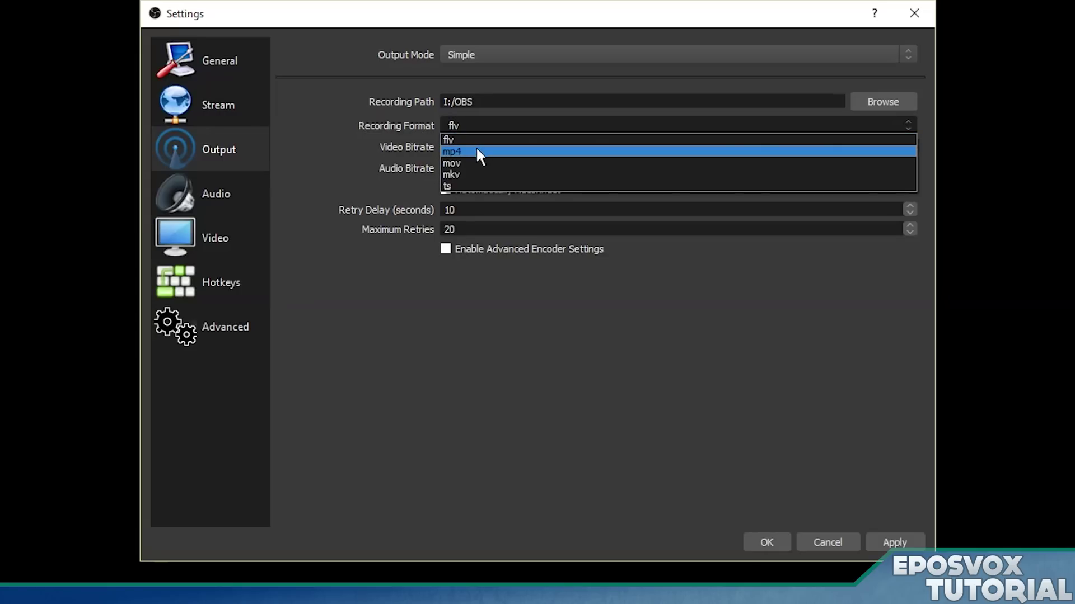
{"action": "left_click", "coordinate": [477, 153]}
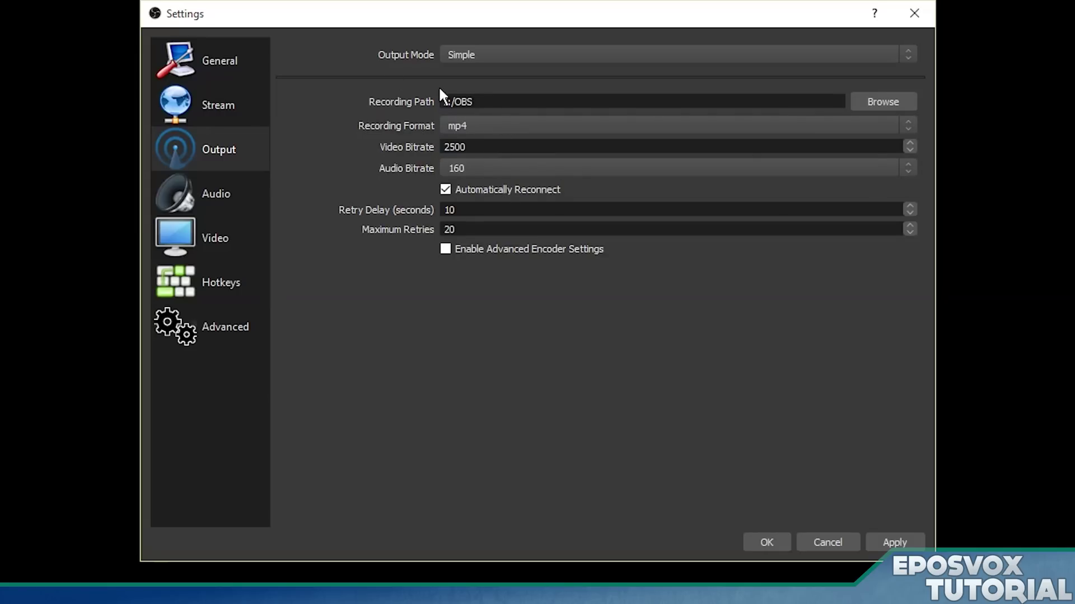
{"action": "left_click", "coordinate": [522, 128]}
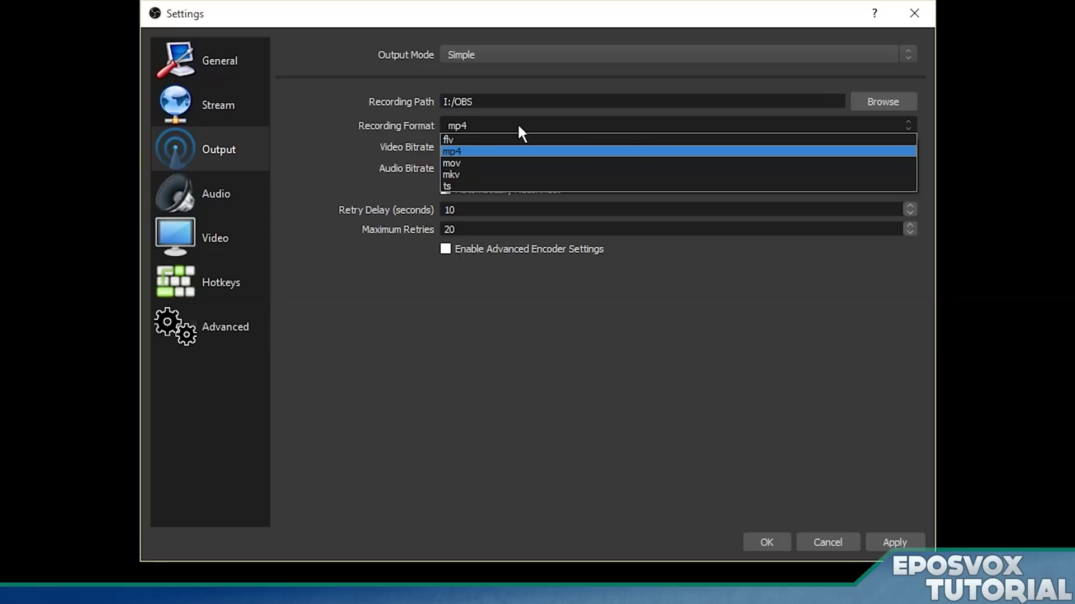
{"action": "left_click", "coordinate": [398, 114]}
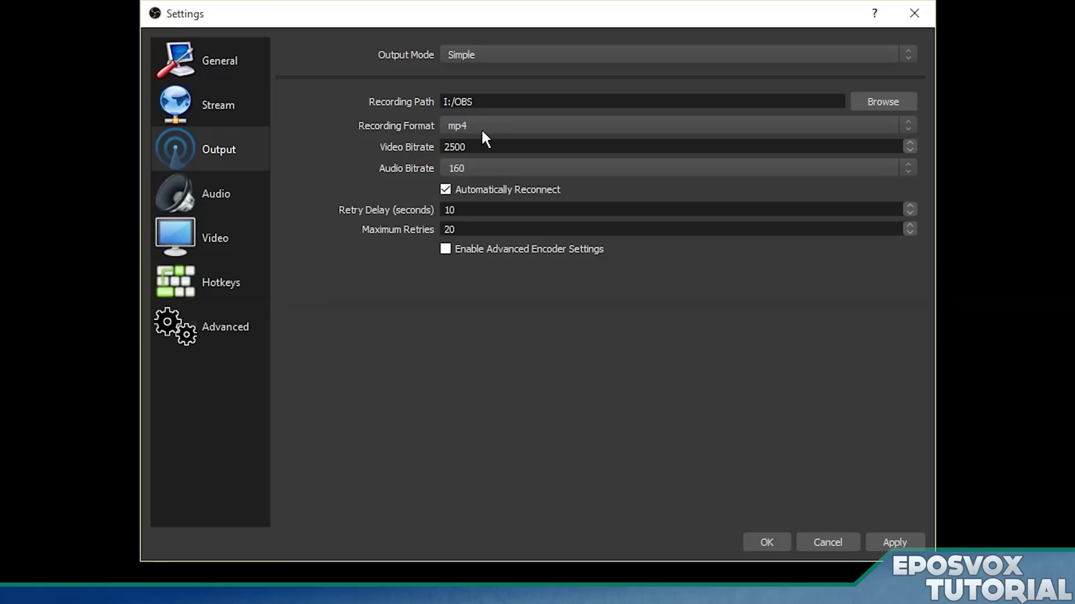
{"action": "key", "text": "ctrl+a"}
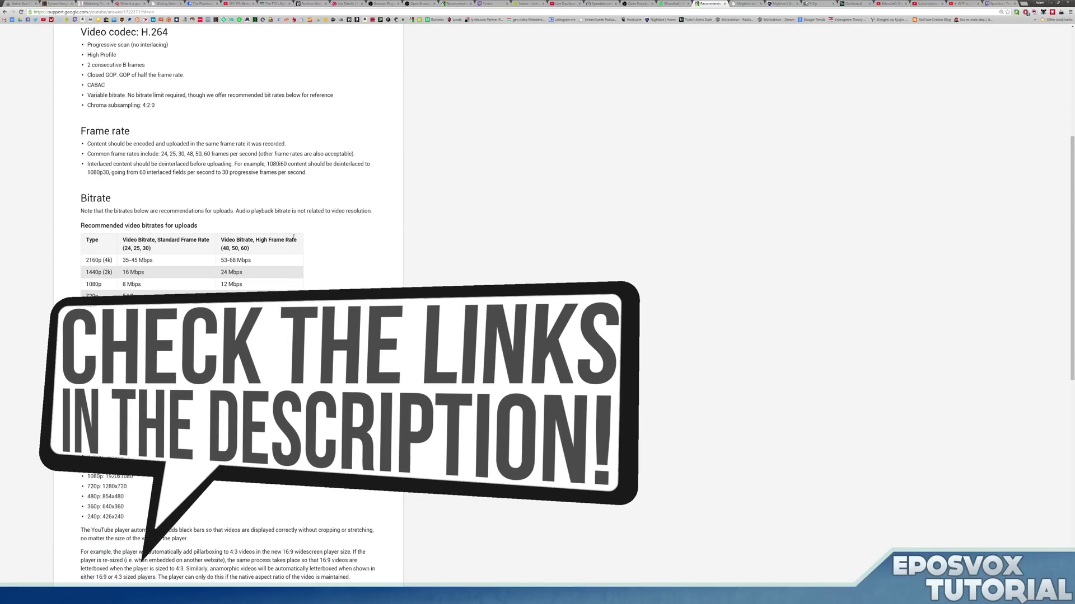
Scroll to YouTube's bitrate table and highlight the 1080p figures: 8 Mbps and 12 Mbps
{"action": "scroll", "coordinate": [293, 237], "scroll_direction": "up", "scroll_amount": 5}
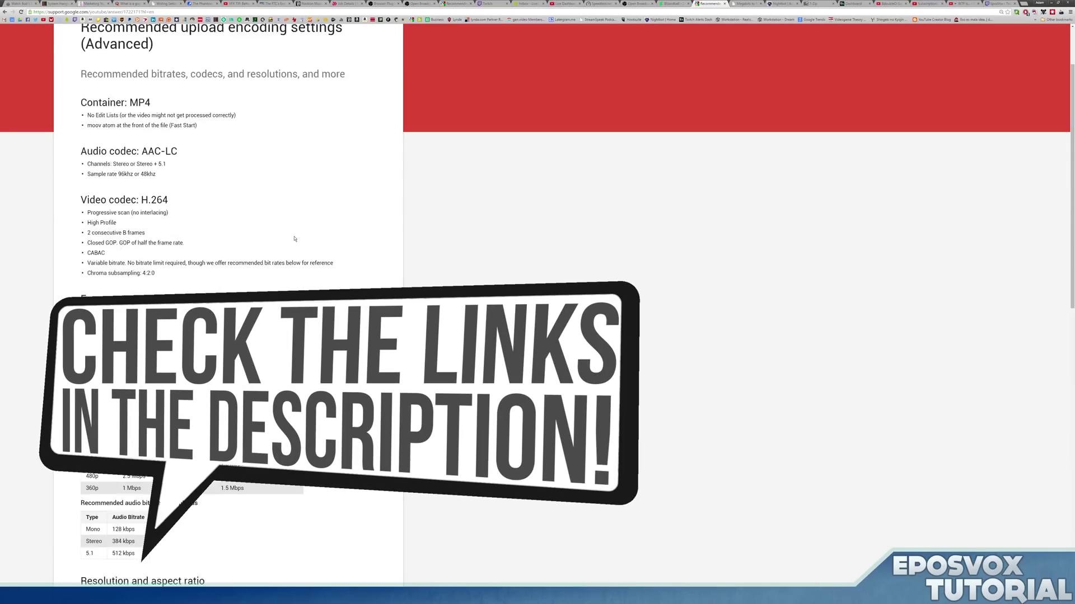
{"action": "scroll", "coordinate": [224, 239], "scroll_direction": "down", "scroll_amount": 3}
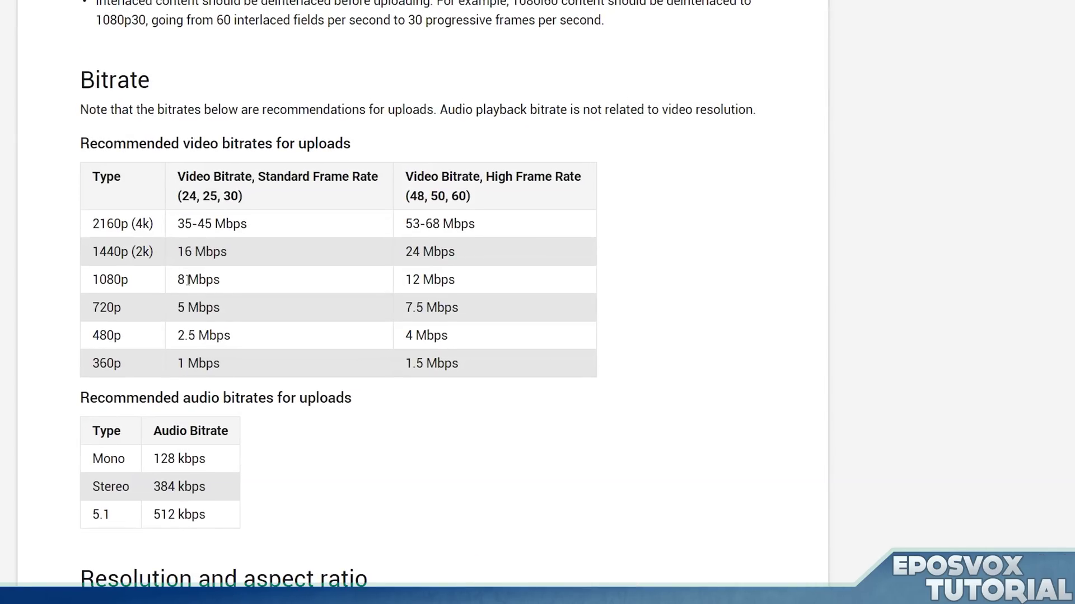
{"action": "left_click_drag", "start_coordinate": [188, 280], "coordinate": [178, 280]}
{"action": "left_click_drag", "start_coordinate": [424, 281], "coordinate": [421, 280]}
{"action": "left_click", "coordinate": [578, 360]}
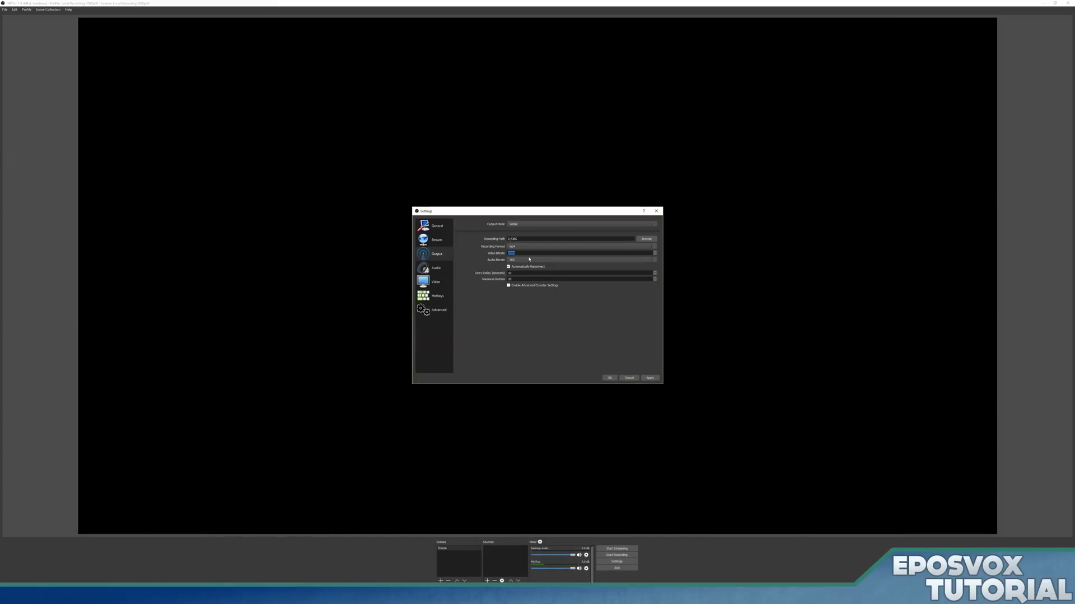
Set video bitrate to 12000 and audio bitrate to 320, then apply the output settings
{"action": "type", "text": "00"}
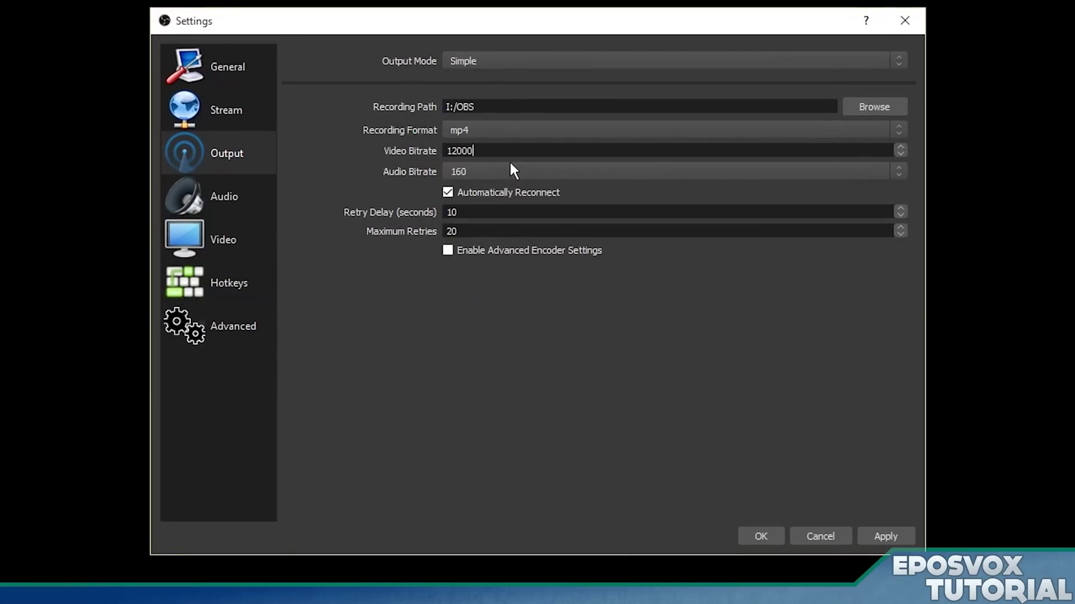
{"action": "left_click", "coordinate": [455, 168]}
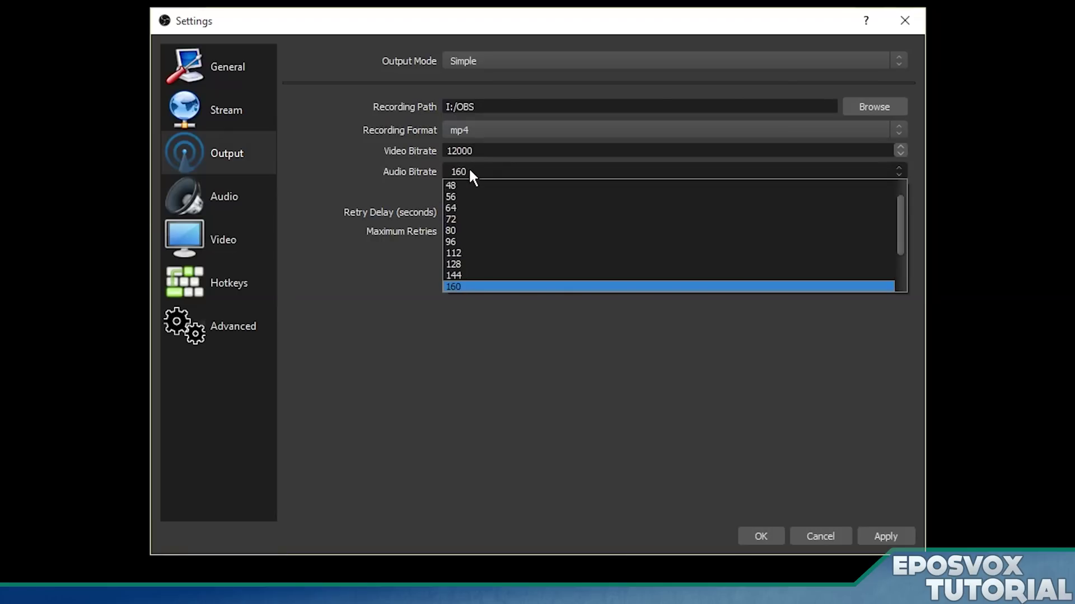
{"action": "scroll", "coordinate": [511, 210], "scroll_direction": "down", "scroll_amount": 1}
{"action": "scroll", "coordinate": [503, 235], "scroll_direction": "down", "scroll_amount": 1}
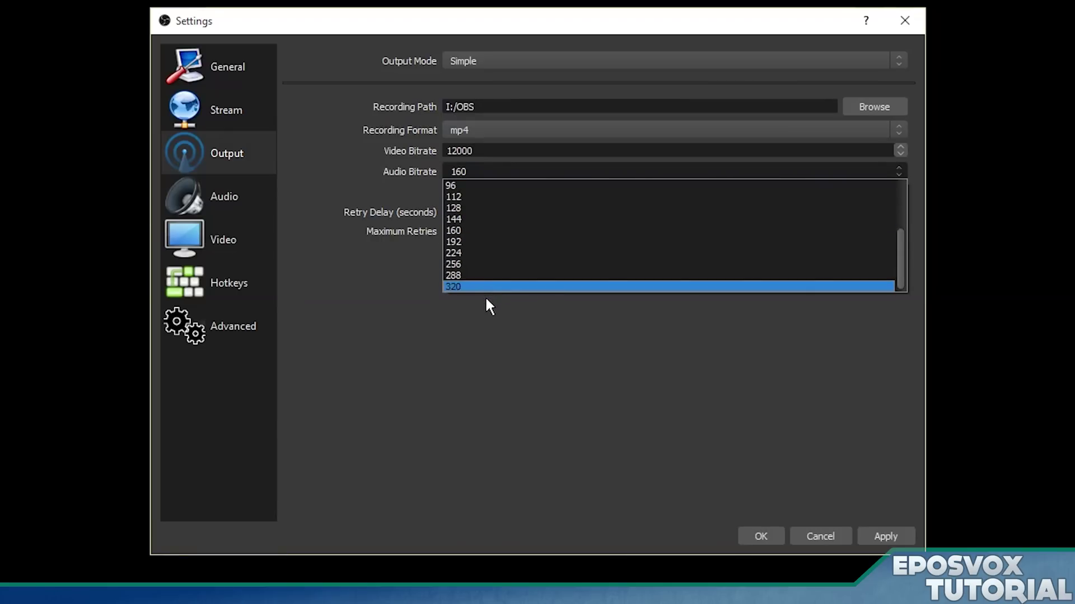
{"action": "left_click", "coordinate": [486, 285]}
{"action": "left_click", "coordinate": [511, 171]}
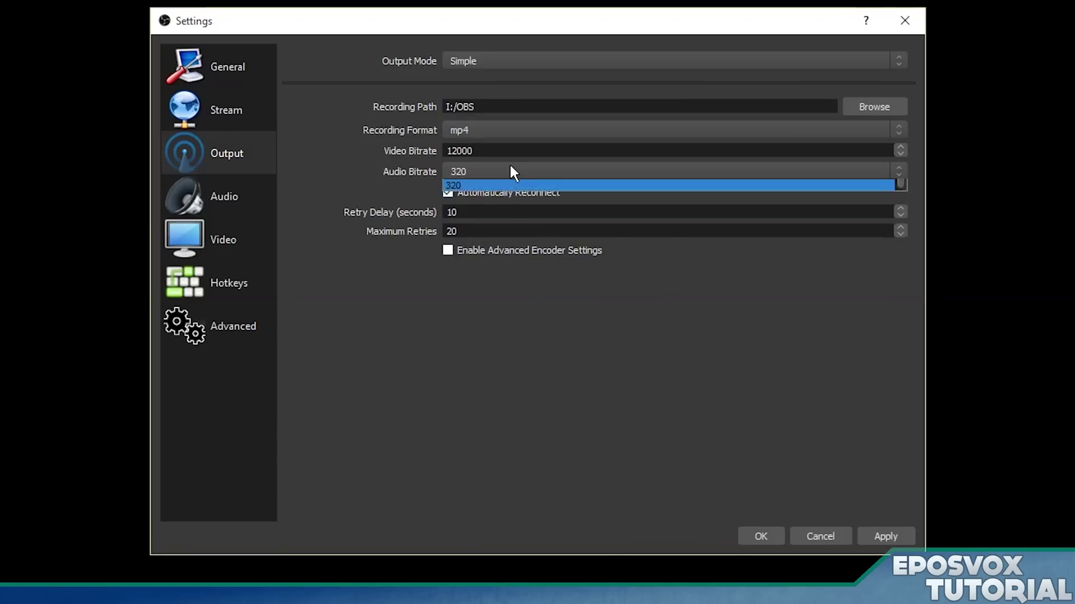
{"action": "left_click", "coordinate": [505, 326]}
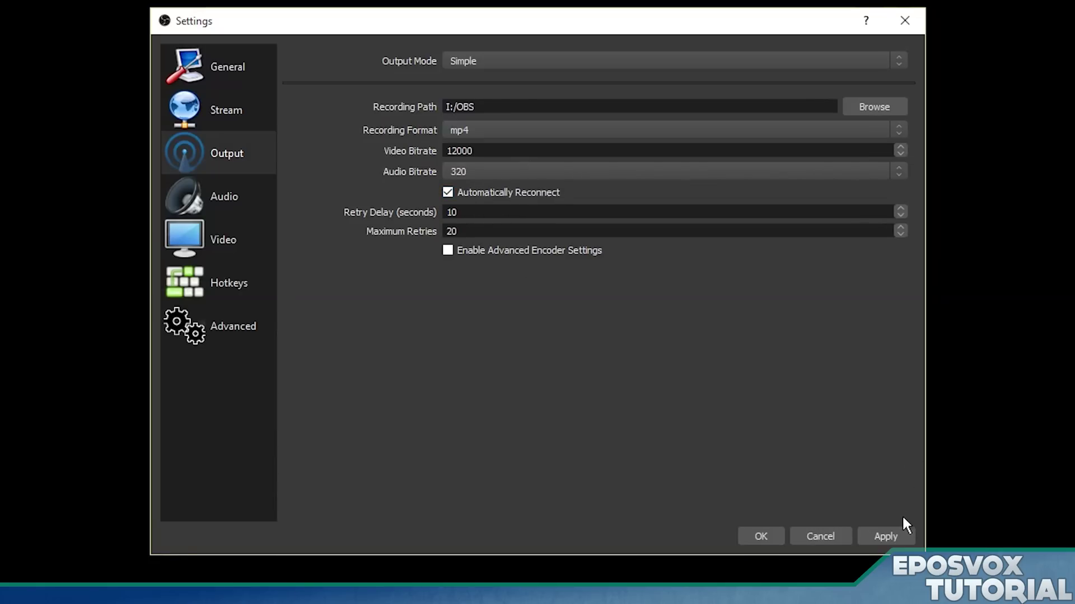
{"action": "left_click", "coordinate": [906, 538]}
On the Audio page, keep the Default desktop device and the 44.1khz sample rate
{"action": "left_click", "coordinate": [272, 197]}
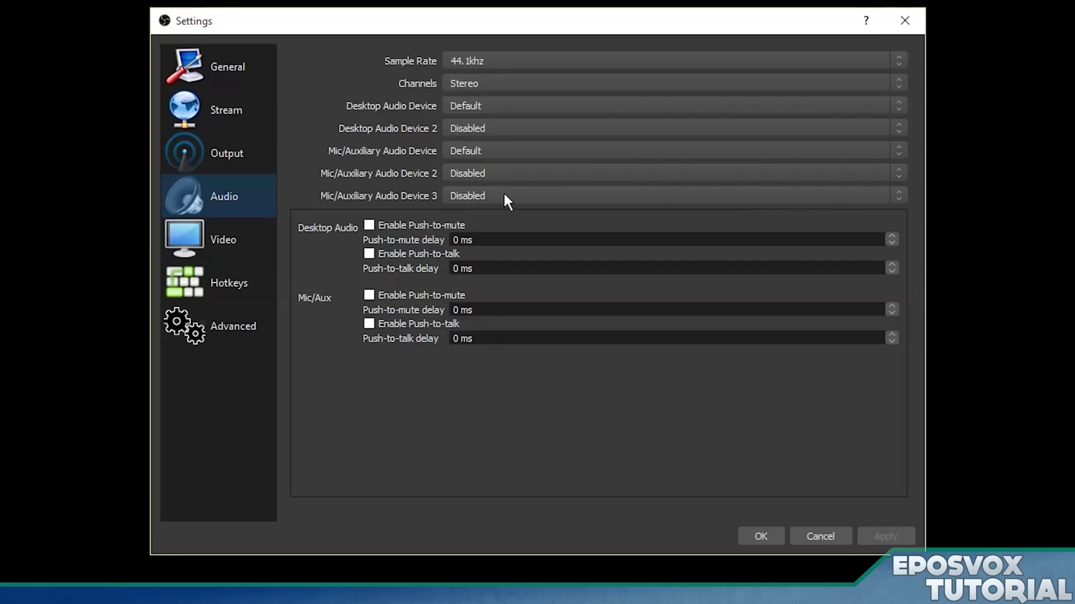
{"action": "left_click", "coordinate": [480, 104]}
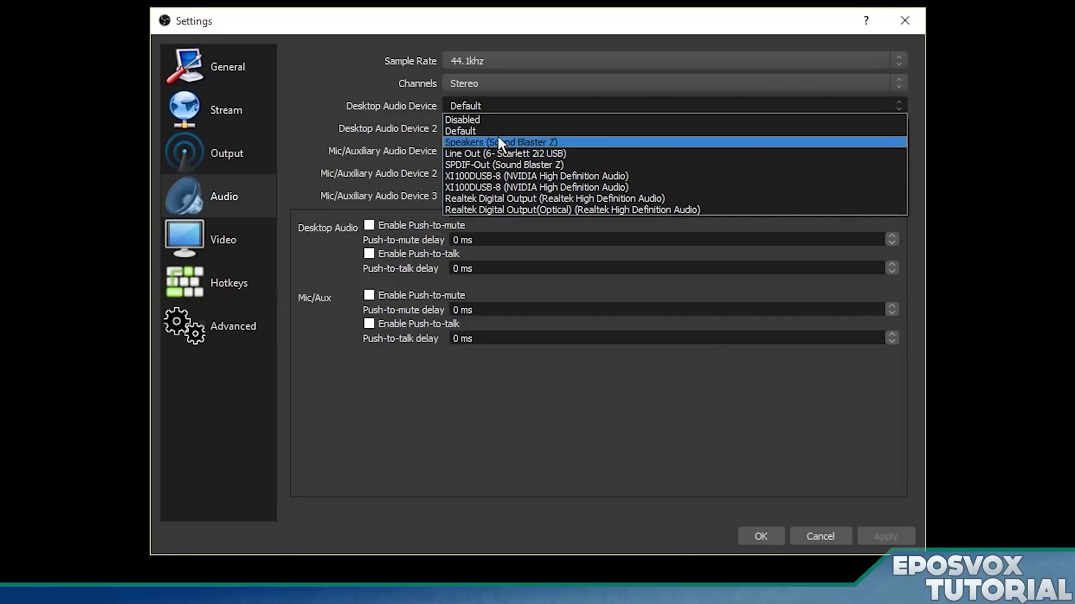
{"action": "left_click", "coordinate": [488, 91]}
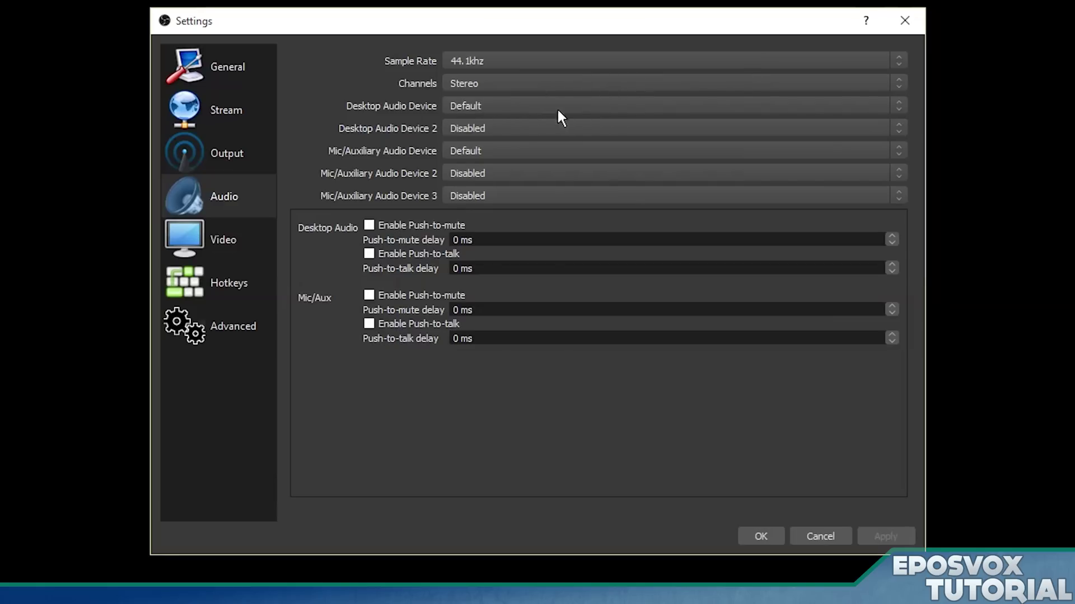
{"action": "left_click", "coordinate": [475, 59]}
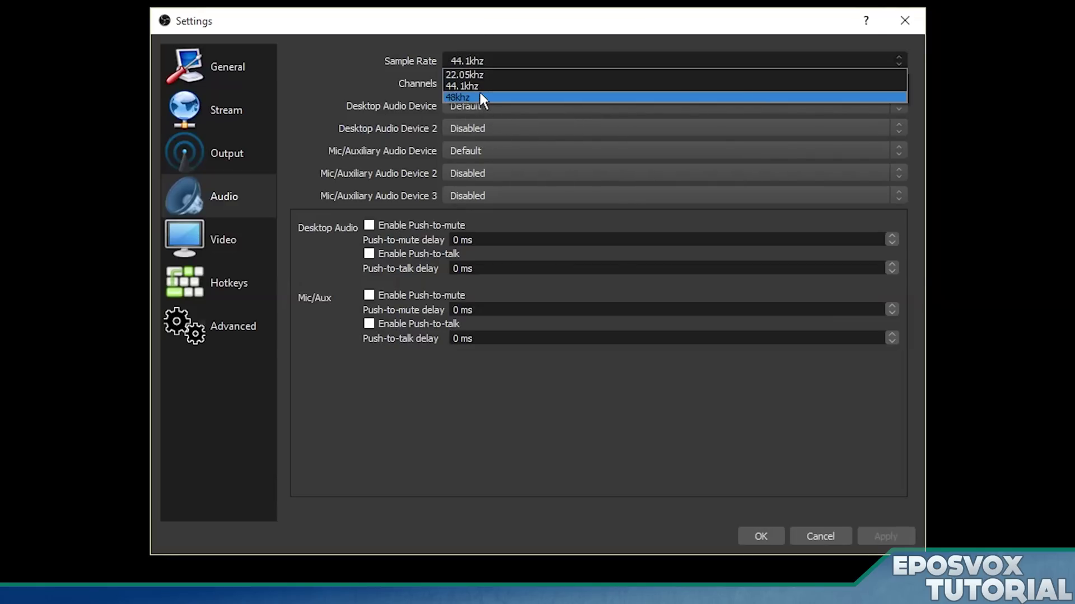
{"action": "left_click", "coordinate": [451, 87]}
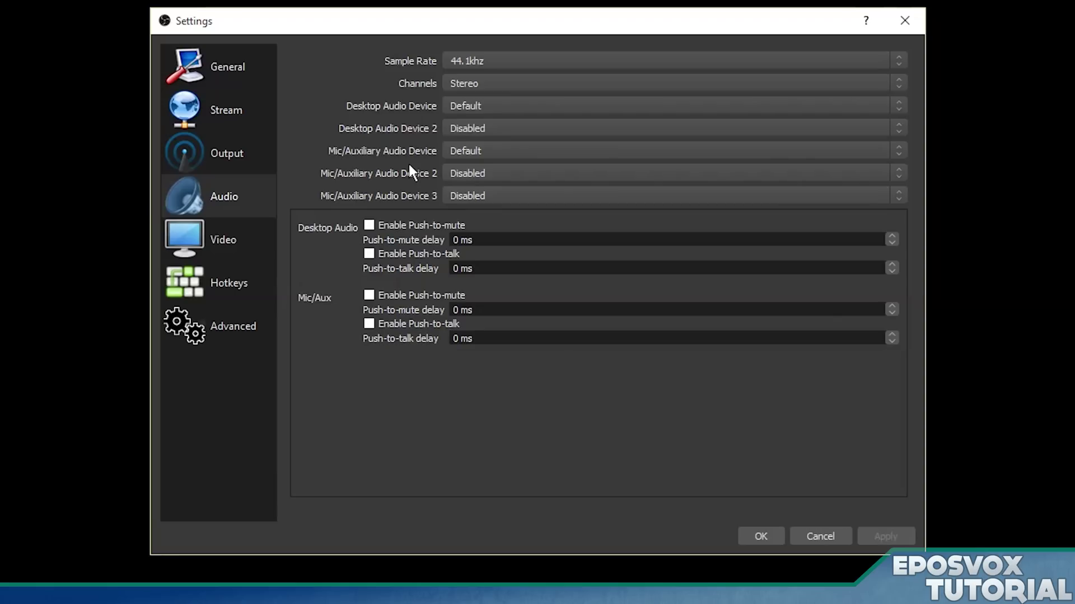
Make Line In (6- Scarlett 2i2 USB) the mic/auxiliary device, apply, and go to Hotkeys
{"action": "left_click", "coordinate": [498, 152]}
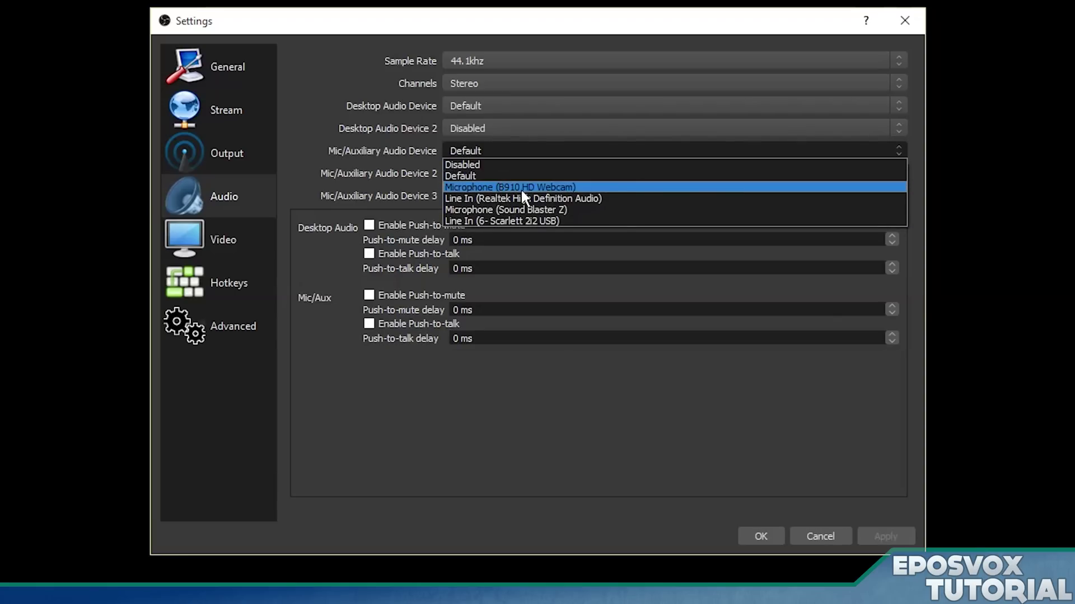
{"action": "left_click", "coordinate": [561, 221]}
{"action": "left_click", "coordinate": [529, 162]}
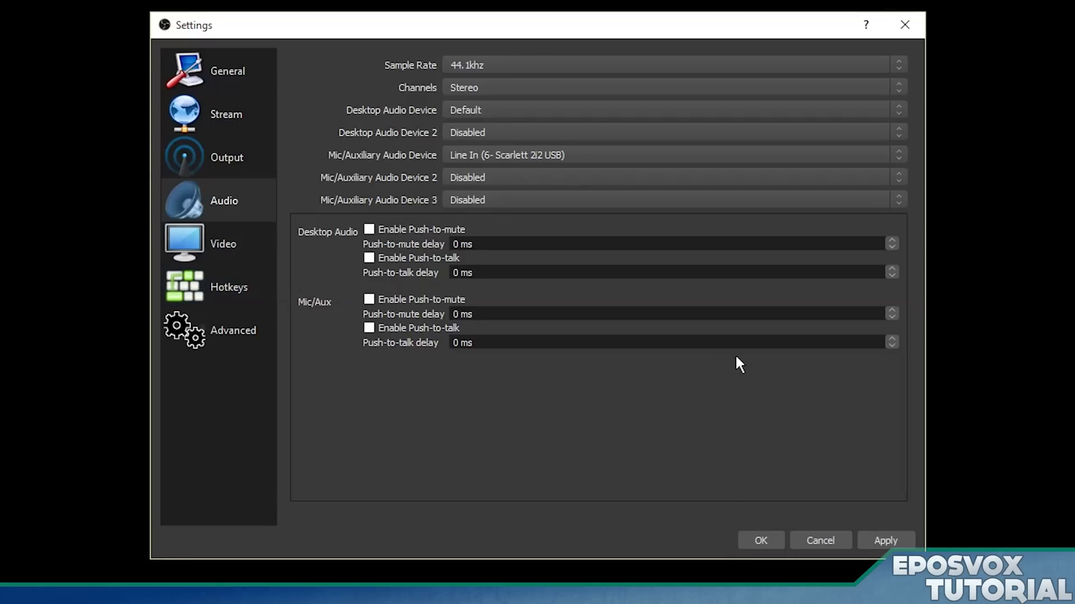
{"action": "left_click", "coordinate": [899, 536]}
{"action": "left_click", "coordinate": [234, 286]}
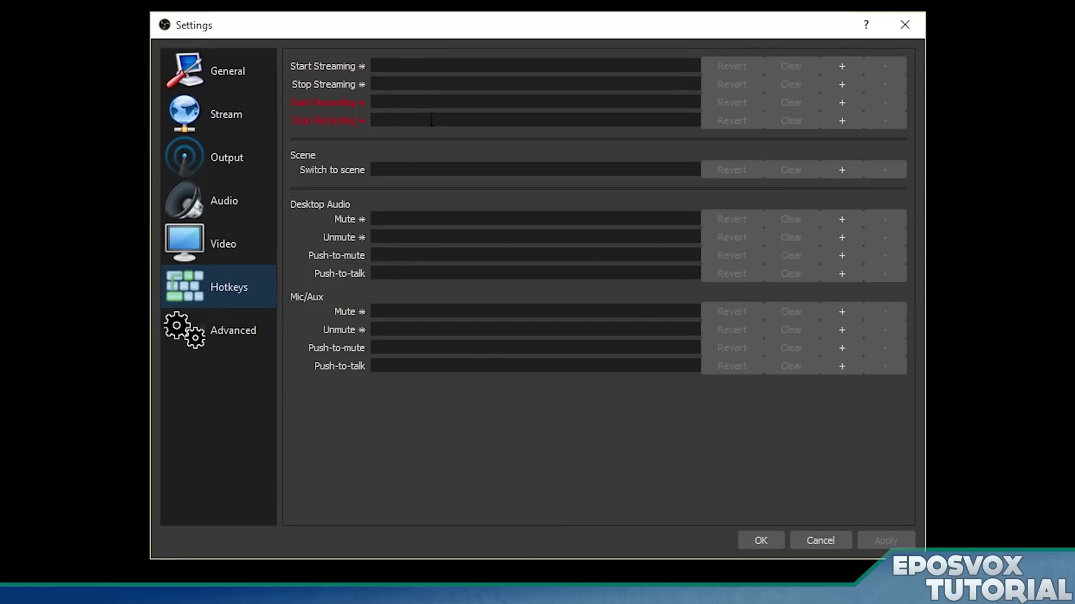
Bind Num + as the Stop Streaming hotkey
{"action": "left_click", "coordinate": [410, 83]}
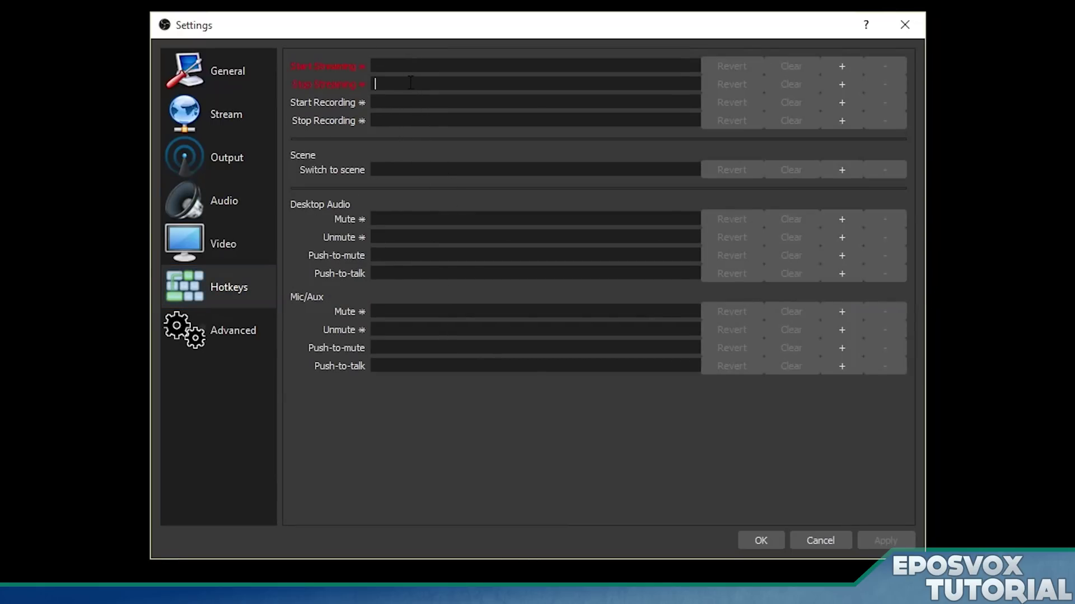
{"action": "key", "text": "KP_Add"}
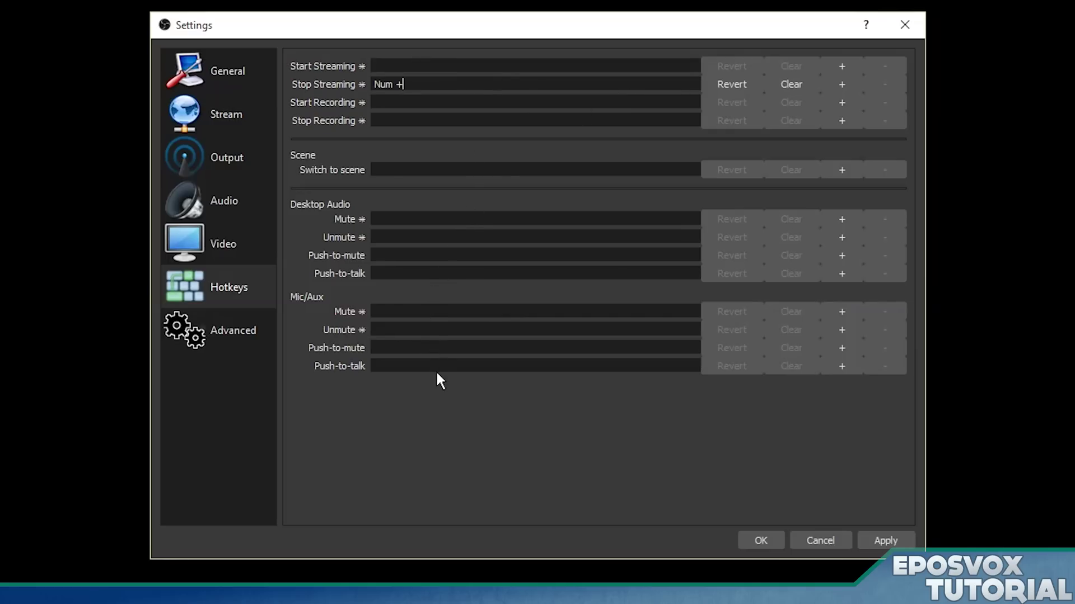
Clear the Stop Streaming hotkey, then confirm Direct3D 11 renderer and 1920x1080 base resolution
{"action": "left_click", "coordinate": [795, 85]}
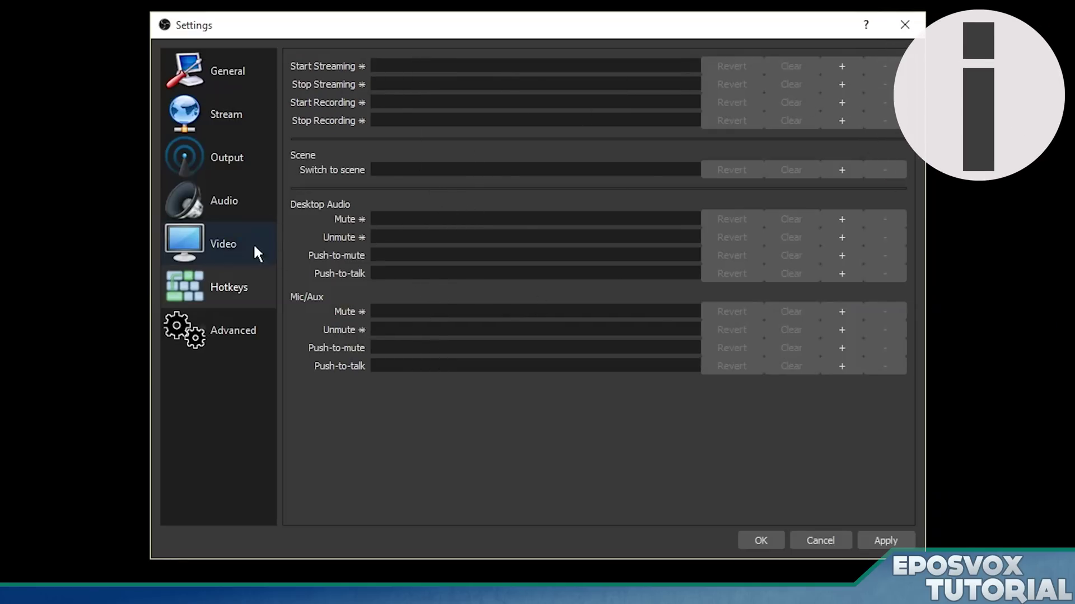
{"action": "left_click", "coordinate": [231, 239]}
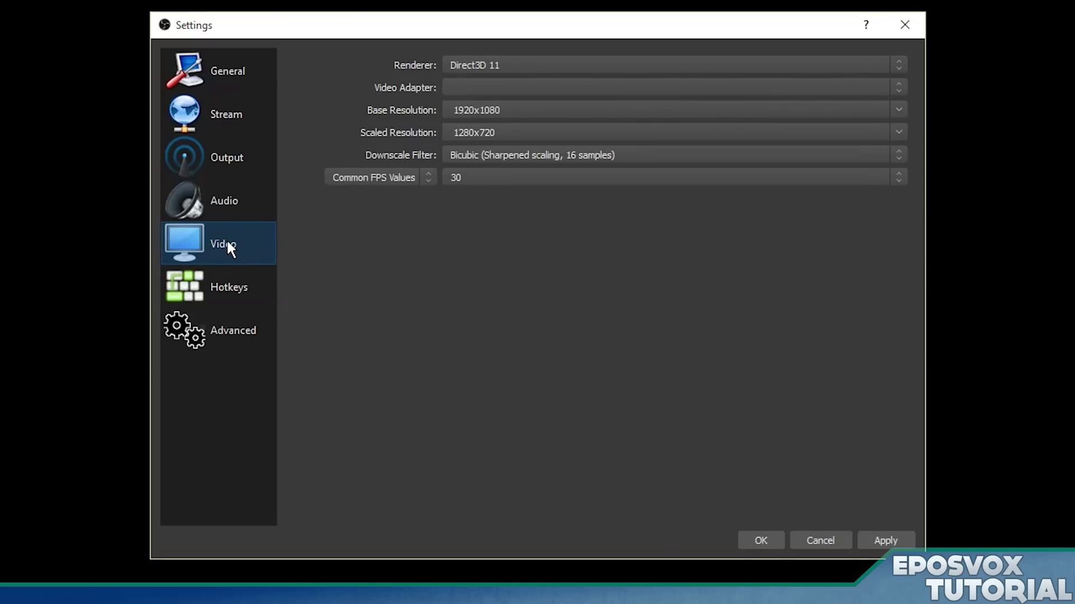
{"action": "left_click", "coordinate": [474, 66]}
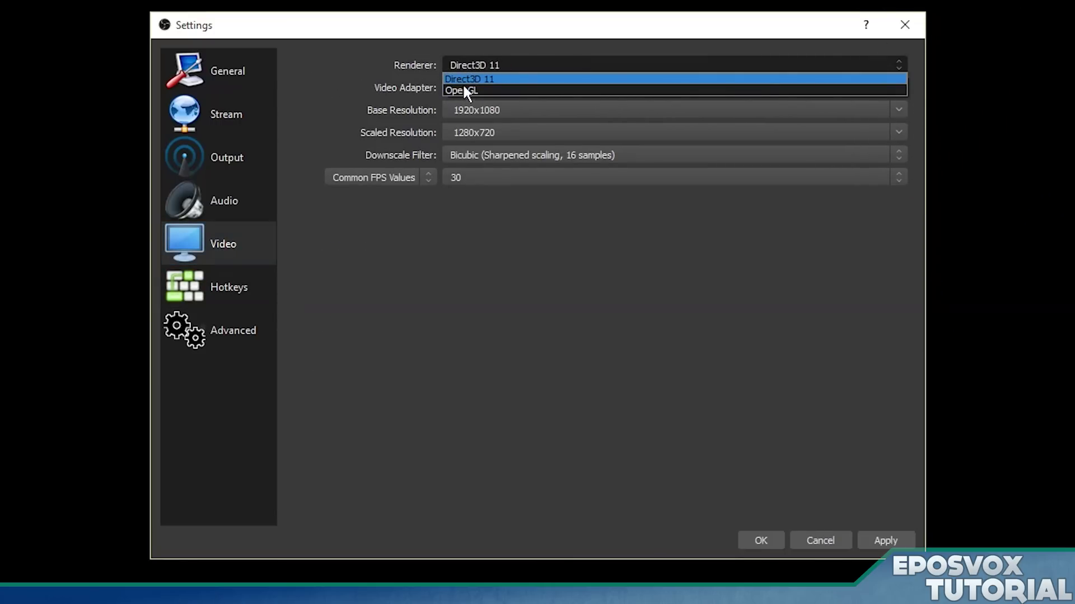
{"action": "left_click", "coordinate": [500, 63]}
{"action": "left_click", "coordinate": [511, 110]}
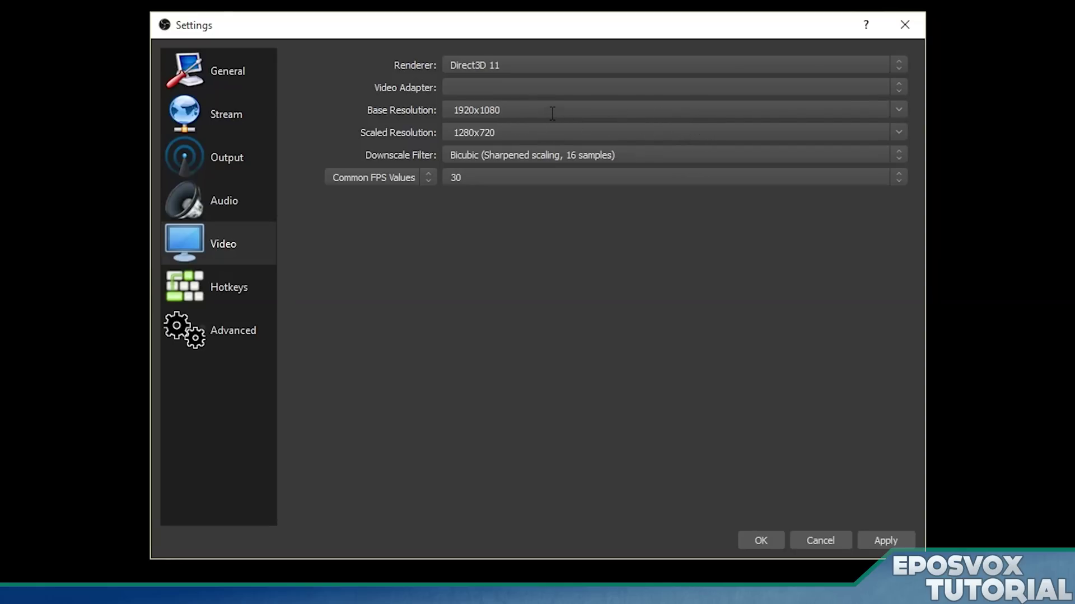
{"action": "double_click", "coordinate": [513, 110]}
{"action": "left_click", "coordinate": [515, 110]}
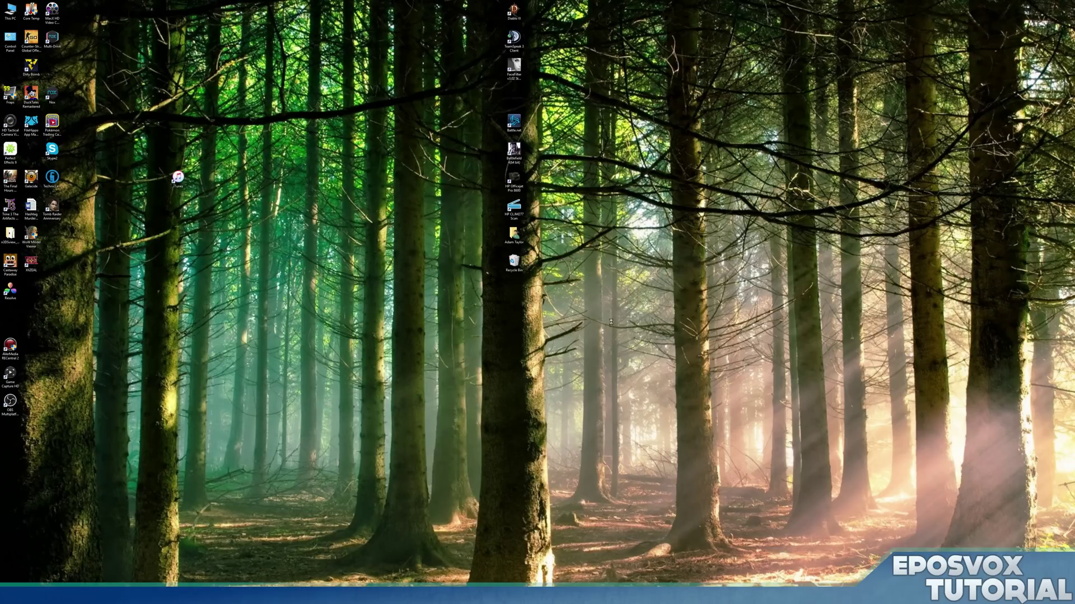
{"action": "right_click", "coordinate": [616, 239]}
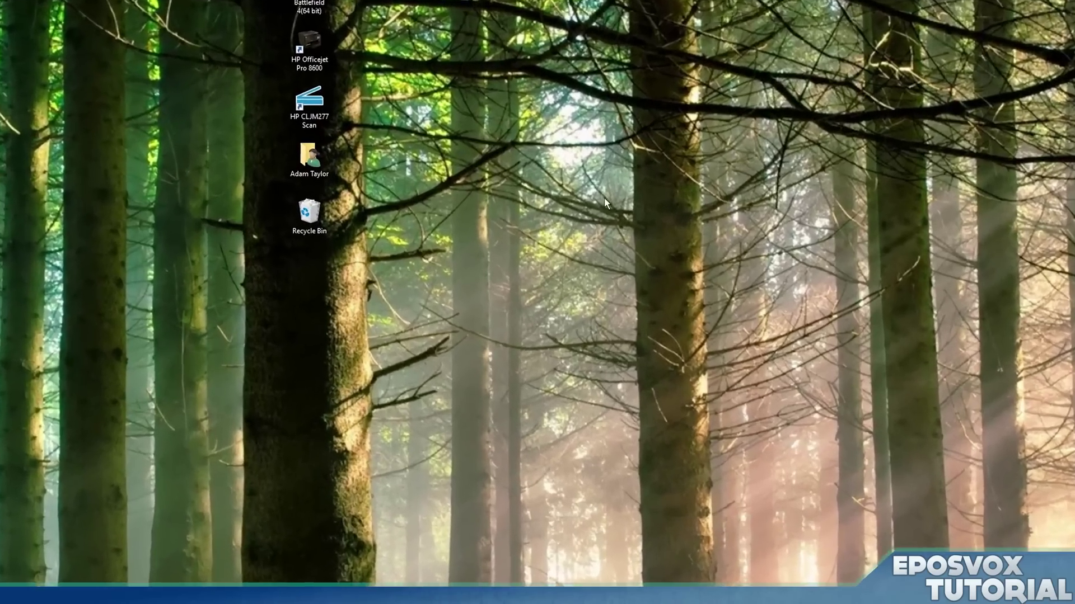
{"action": "right_click", "coordinate": [670, 328]}
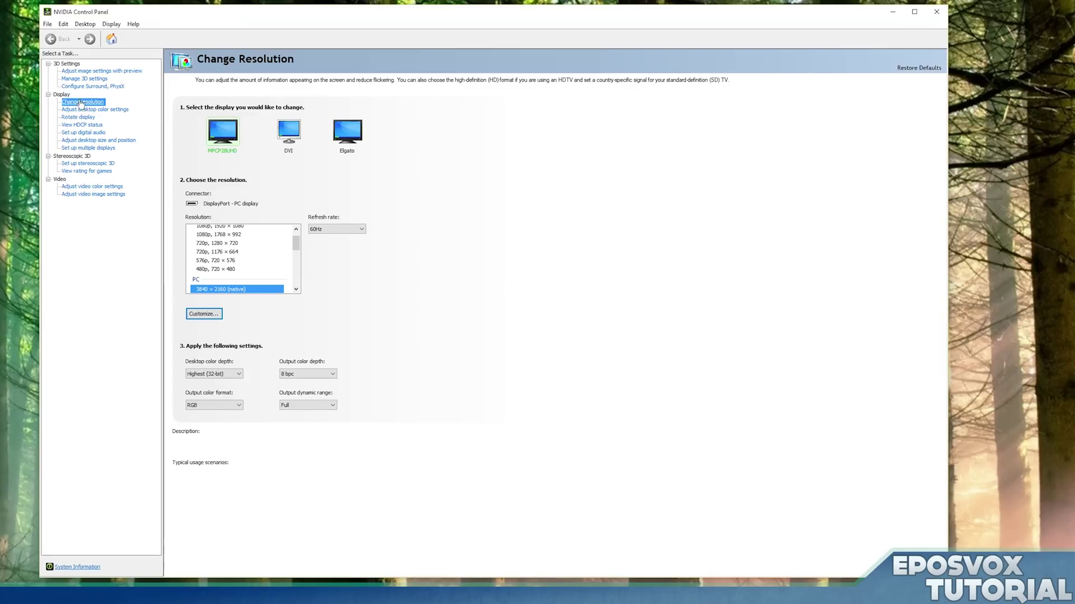
Show the Elgato display's resolution list in NVIDIA Control Panel, native 1920 × 1080
{"action": "left_click", "coordinate": [336, 144]}
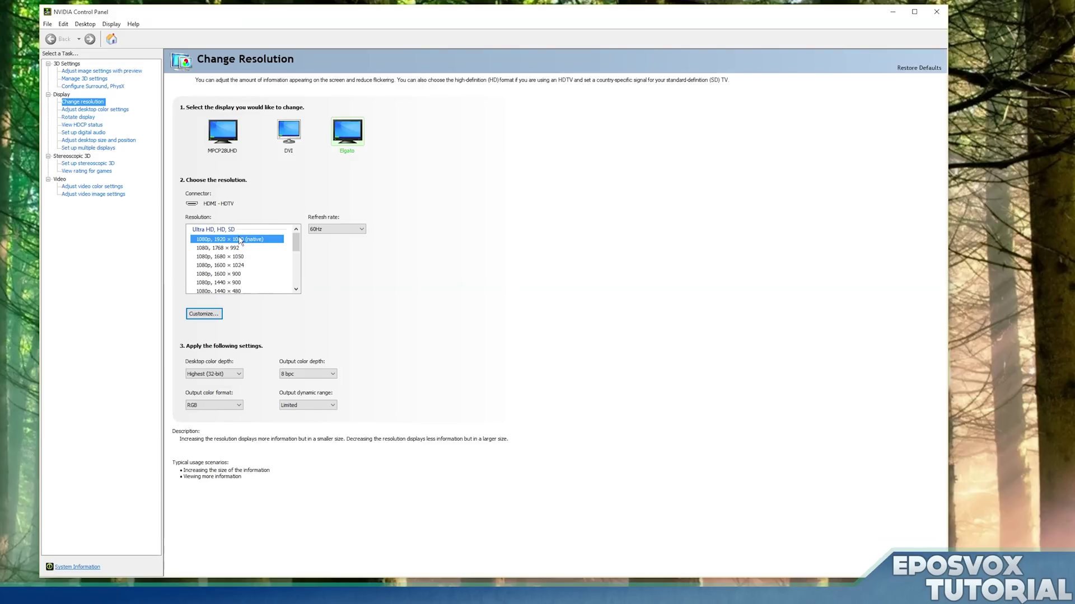
{"action": "scroll", "coordinate": [244, 275], "scroll_direction": "down", "scroll_amount": 2}
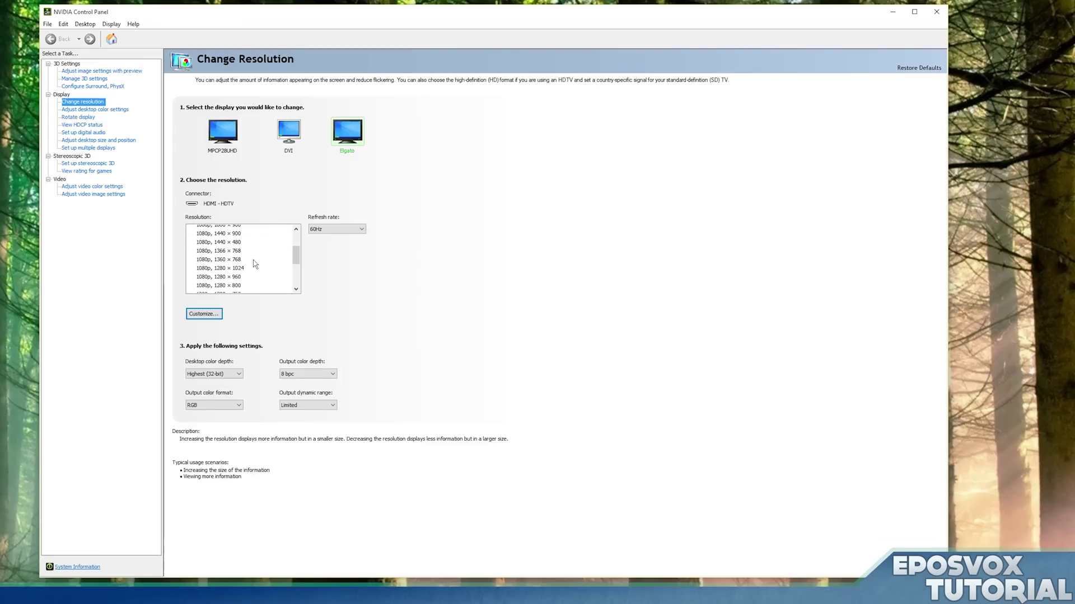
{"action": "scroll", "coordinate": [256, 264], "scroll_direction": "down", "scroll_amount": 1}
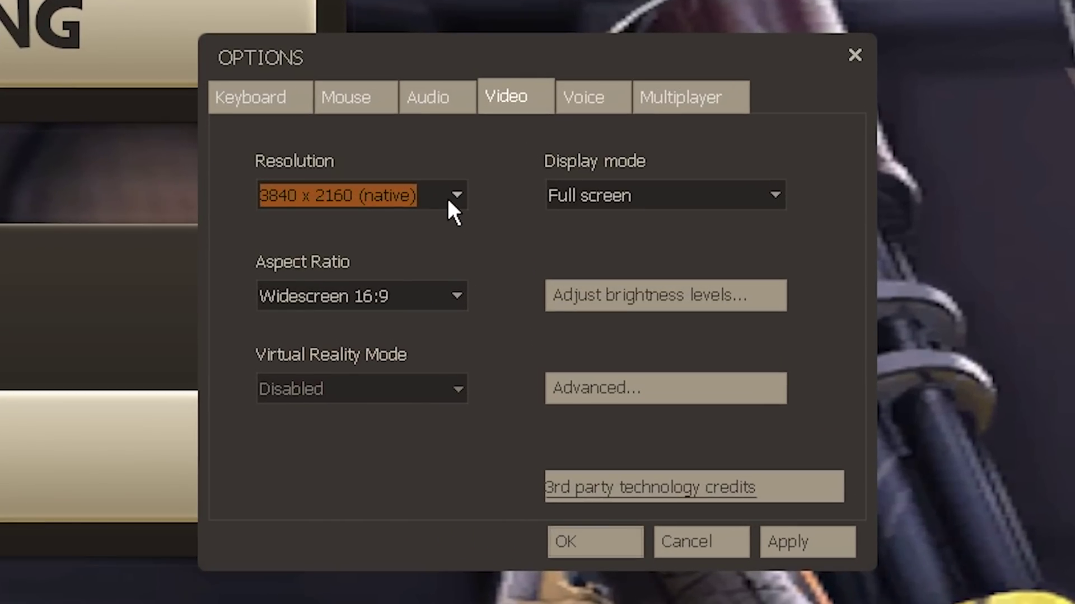
Set the game's resolution to 1280 x 720 in its Video options
{"action": "left_click", "coordinate": [489, 246]}
{"action": "scroll", "coordinate": [414, 319], "scroll_direction": "up", "scroll_amount": 1}
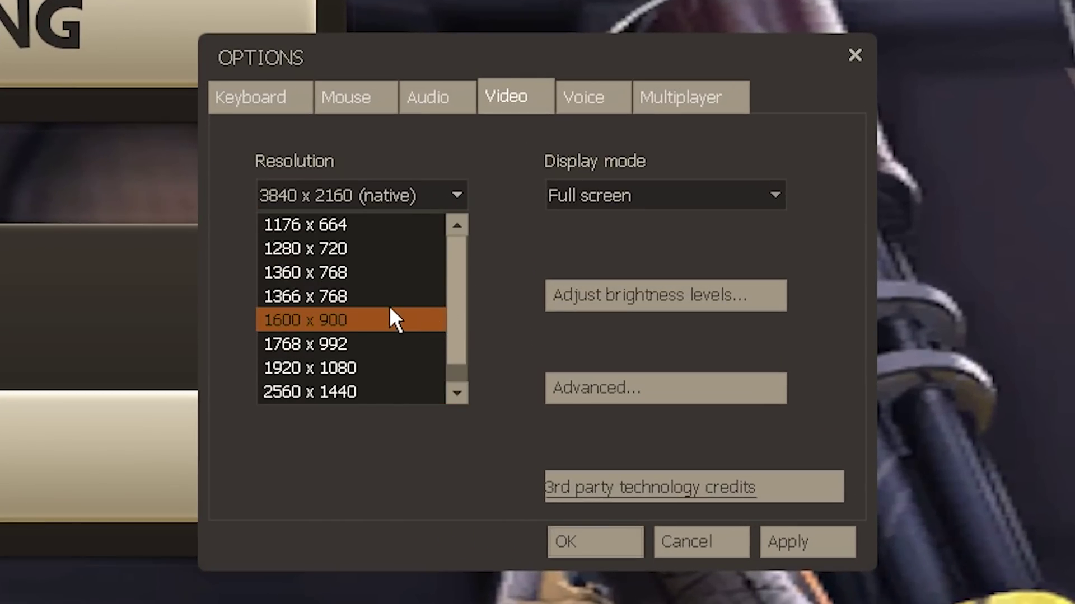
{"action": "left_click", "coordinate": [351, 249]}
{"action": "left_click", "coordinate": [448, 296]}
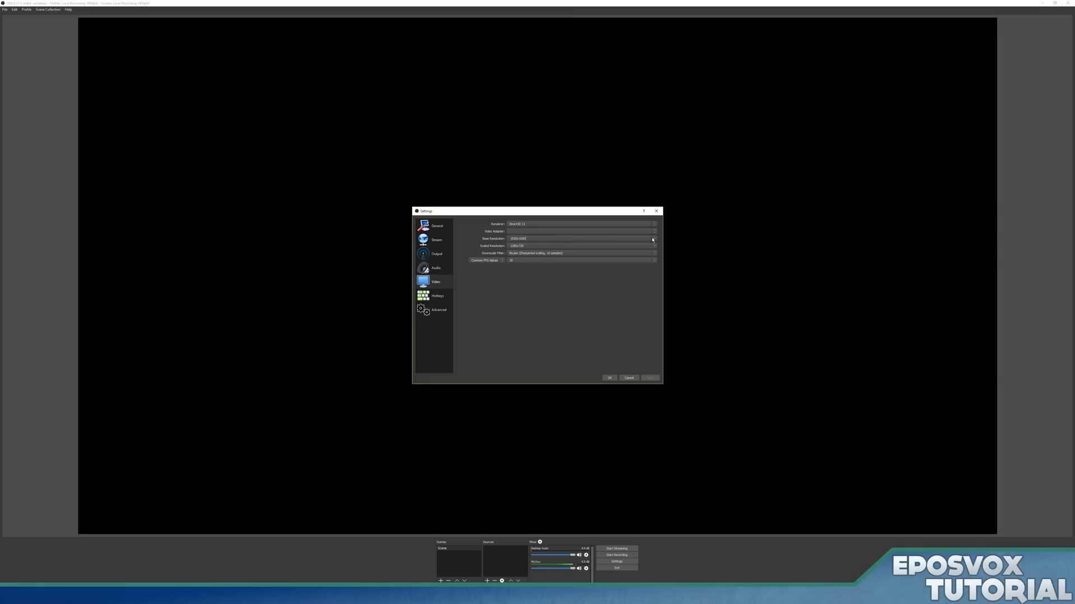
Set both the Base and Scaled (Output) Resolution to 1920x1080
{"action": "left_click", "coordinate": [653, 237]}
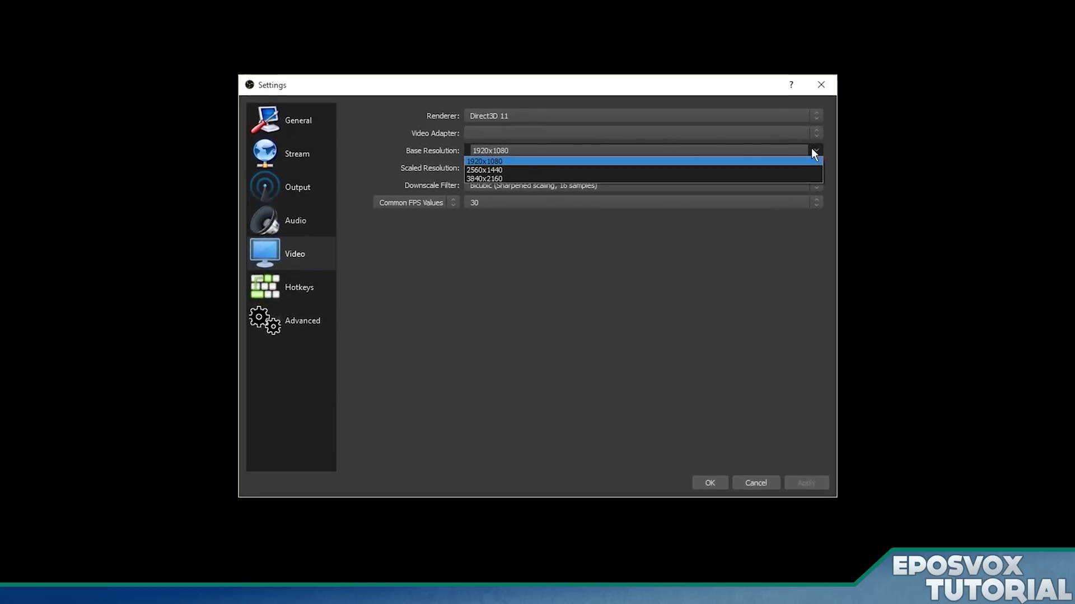
{"action": "left_click", "coordinate": [447, 114]}
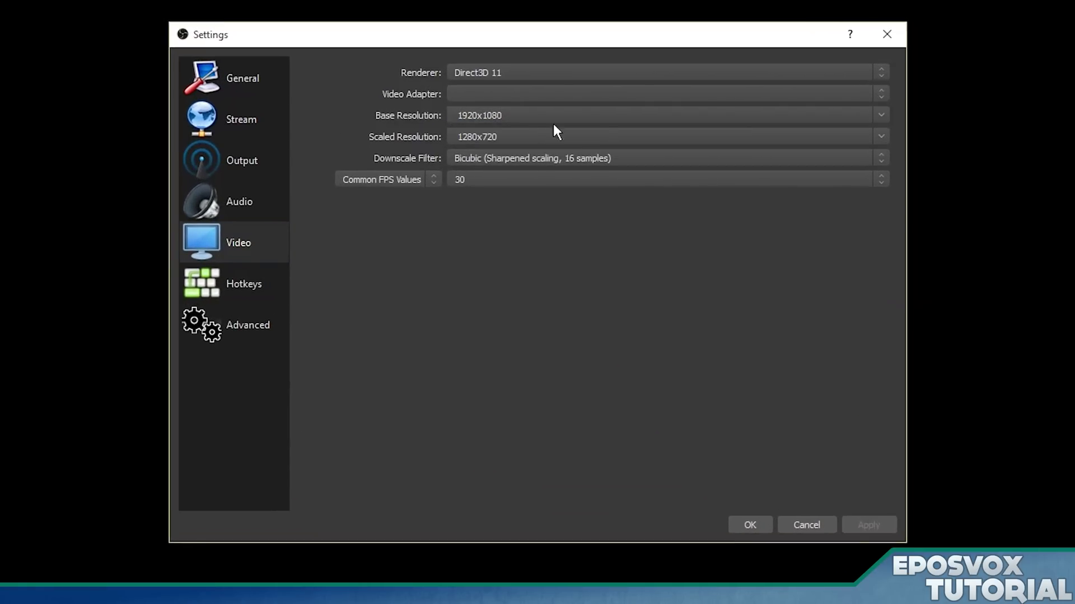
{"action": "left_click", "coordinate": [881, 136]}
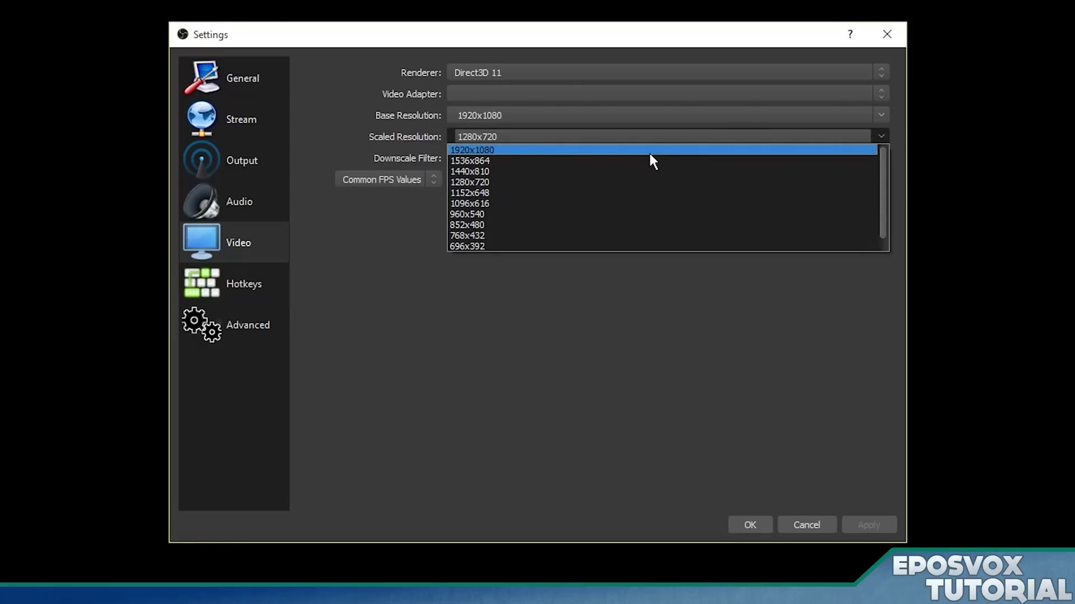
{"action": "left_click", "coordinate": [505, 146]}
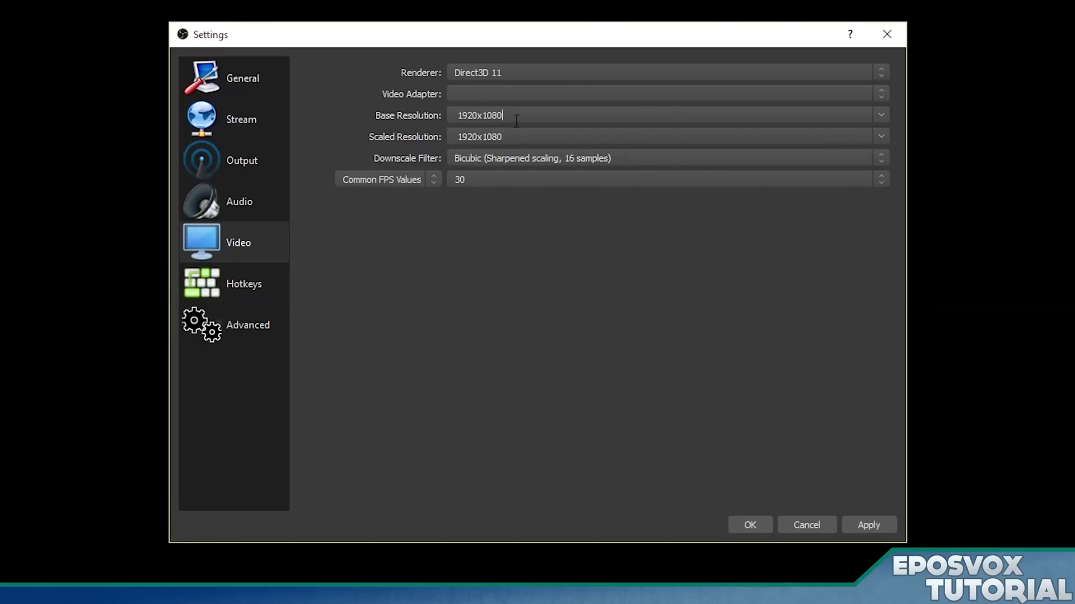
{"action": "left_click_drag", "start_coordinate": [507, 116], "coordinate": [455, 116]}
{"action": "left_click_drag", "start_coordinate": [509, 136], "coordinate": [418, 133]}
{"action": "left_click_drag", "start_coordinate": [503, 115], "coordinate": [398, 116]}
{"action": "left_click_drag", "start_coordinate": [525, 135], "coordinate": [434, 135]}
{"action": "left_click_drag", "start_coordinate": [532, 115], "coordinate": [448, 119]}
{"action": "left_click_drag", "start_coordinate": [507, 134], "coordinate": [379, 120]}
{"action": "left_click_drag", "start_coordinate": [519, 121], "coordinate": [436, 119]}
Set Common FPS Values to 60, apply, and close the settings with OK
{"action": "left_click", "coordinate": [884, 182]}
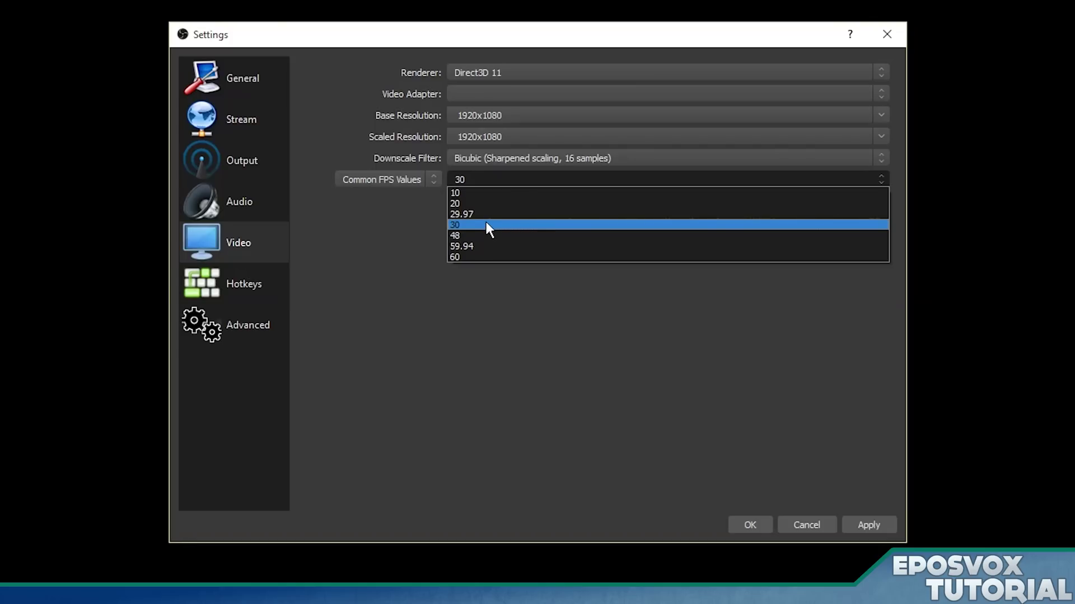
{"action": "left_click", "coordinate": [471, 257]}
{"action": "left_click", "coordinate": [884, 527]}
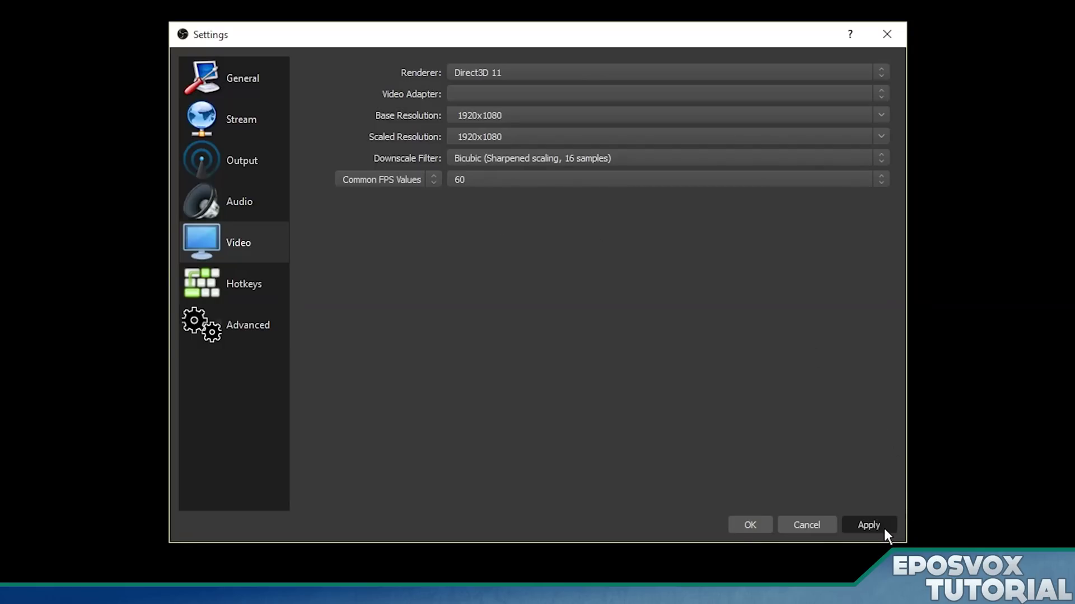
{"action": "left_click", "coordinate": [753, 527]}
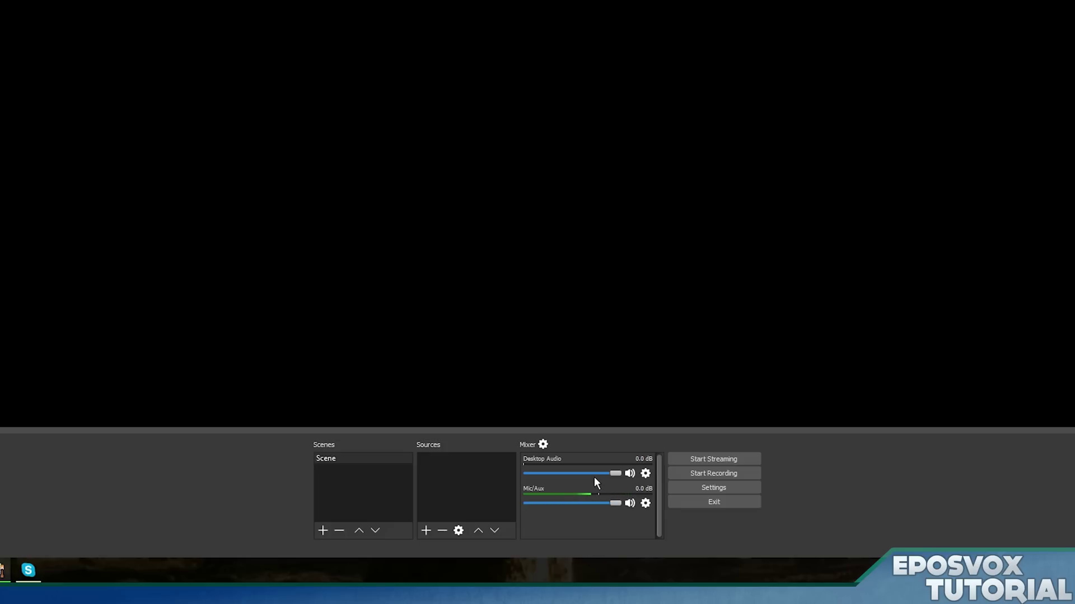
Slide the Desktop Audio fader in the Mixer down to about -40.7 dB
{"action": "left_click_drag", "start_coordinate": [594, 473], "coordinate": [545, 476]}
{"action": "mouse_move", "coordinate": [560, 475]}
{"action": "left_mouse_down"}
{"action": "mouse_move", "coordinate": [600, 472]}
{"action": "mouse_move", "coordinate": [513, 482]}
{"action": "mouse_move", "coordinate": [620, 474]}
{"action": "mouse_move", "coordinate": [547, 476]}
{"action": "left_mouse_up"}
Create a new scene named Desktop
{"action": "left_click", "coordinate": [323, 531]}
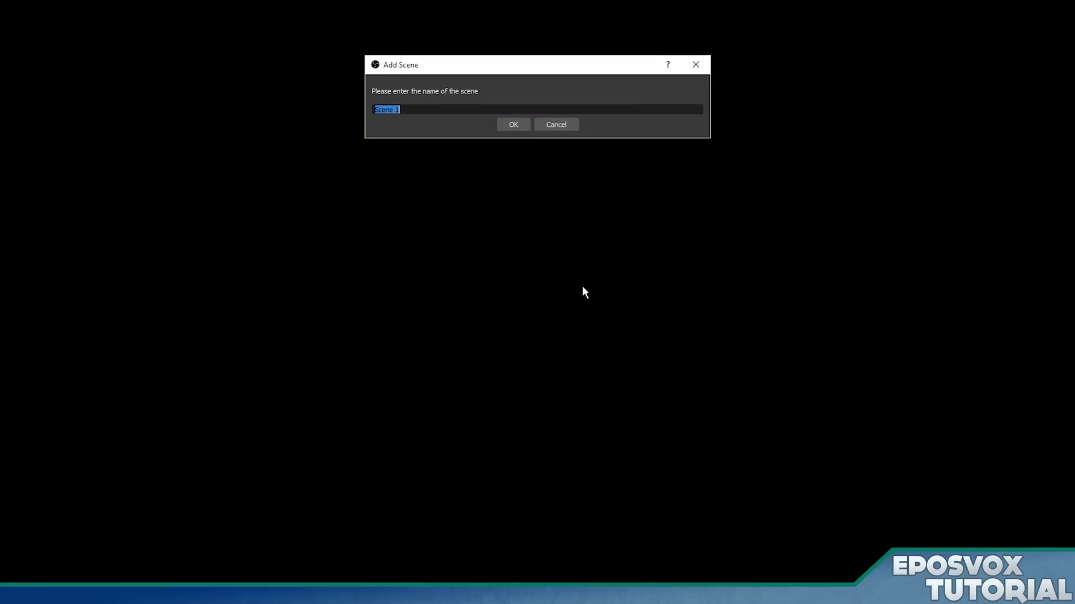
{"action": "type", "text": "Desktop"}
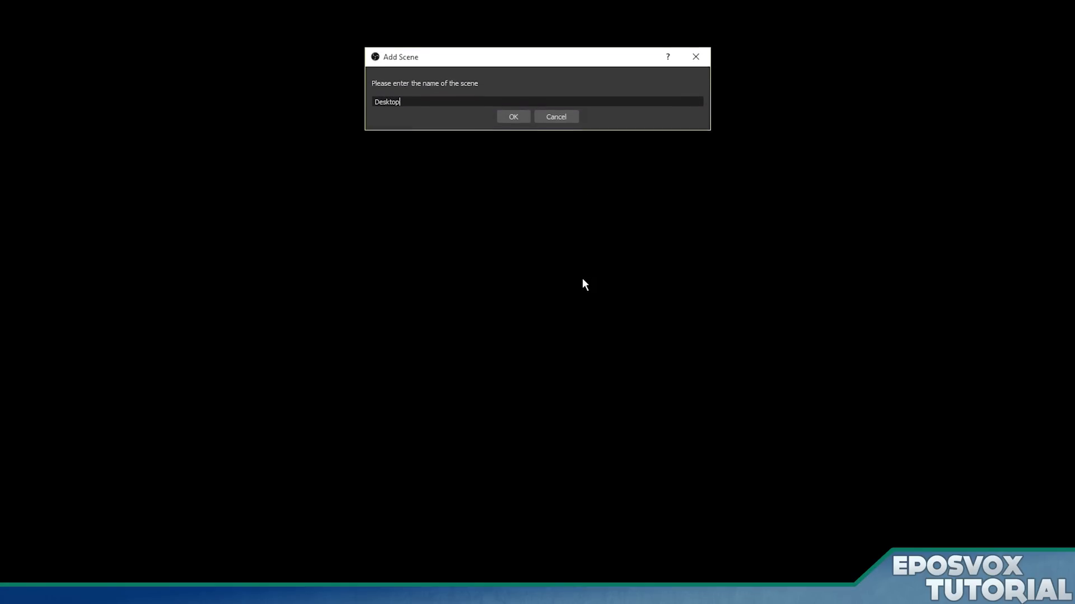
{"action": "key", "text": "Return"}
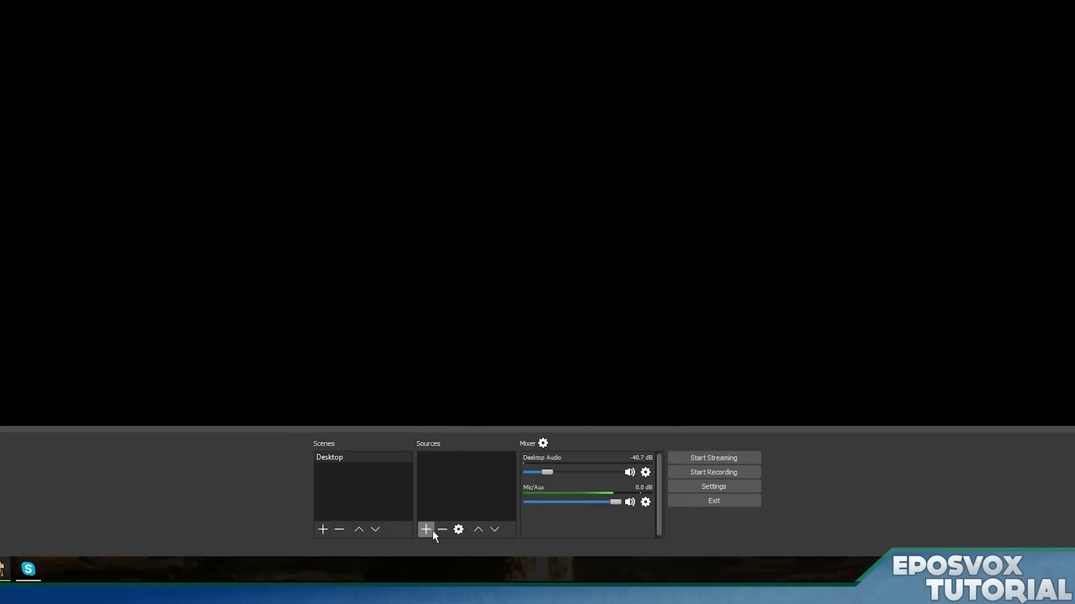
Add a Display Capture source named Desktop Main to the Desktop scene
{"action": "left_click", "coordinate": [433, 532]}
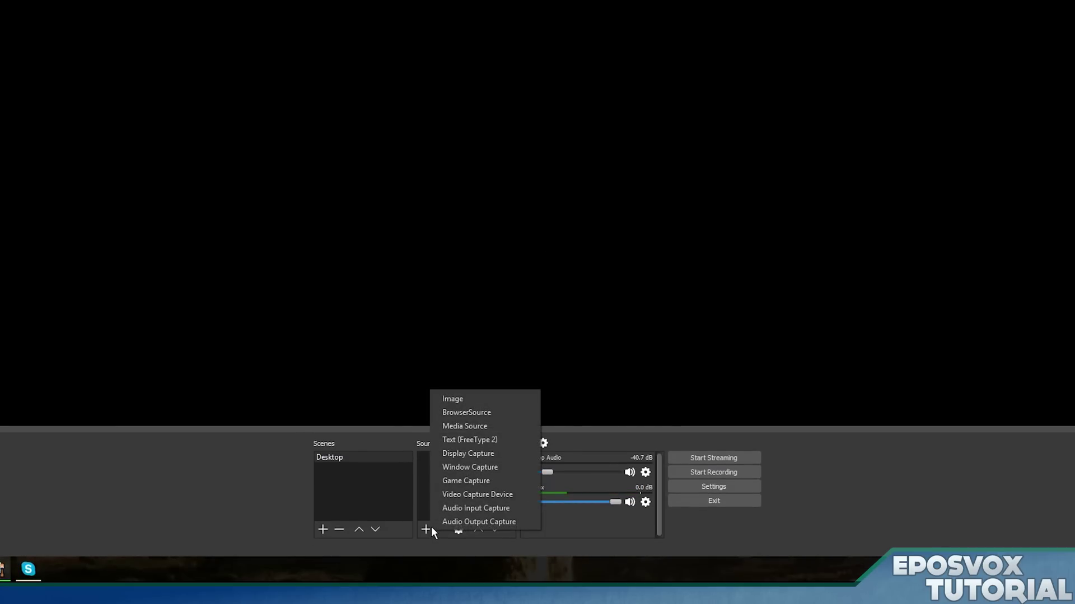
{"action": "left_click", "coordinate": [473, 455]}
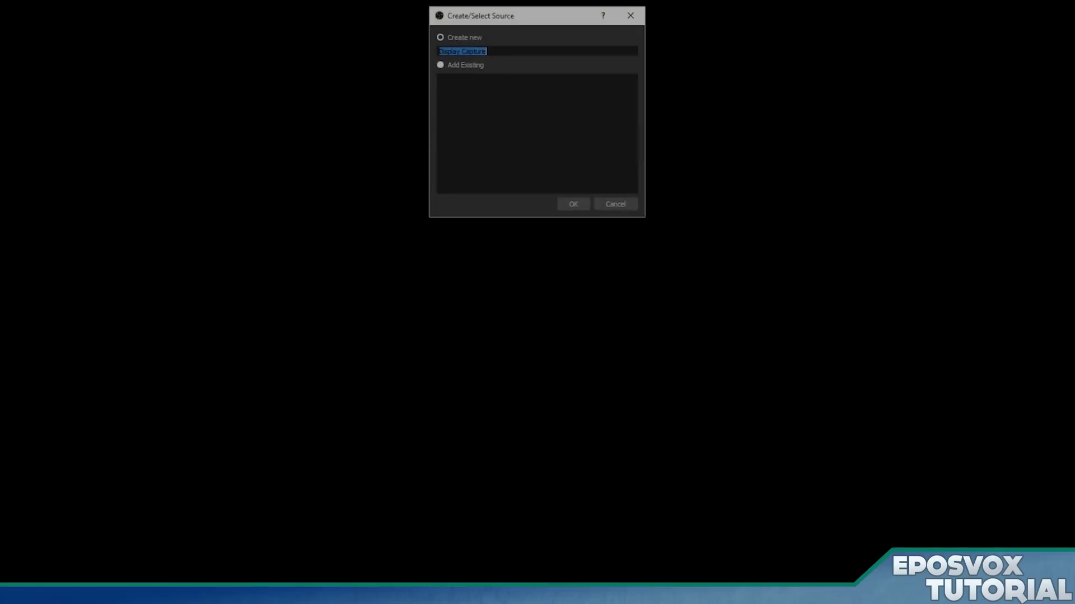
{"action": "type", "text": "Desktop Main"}
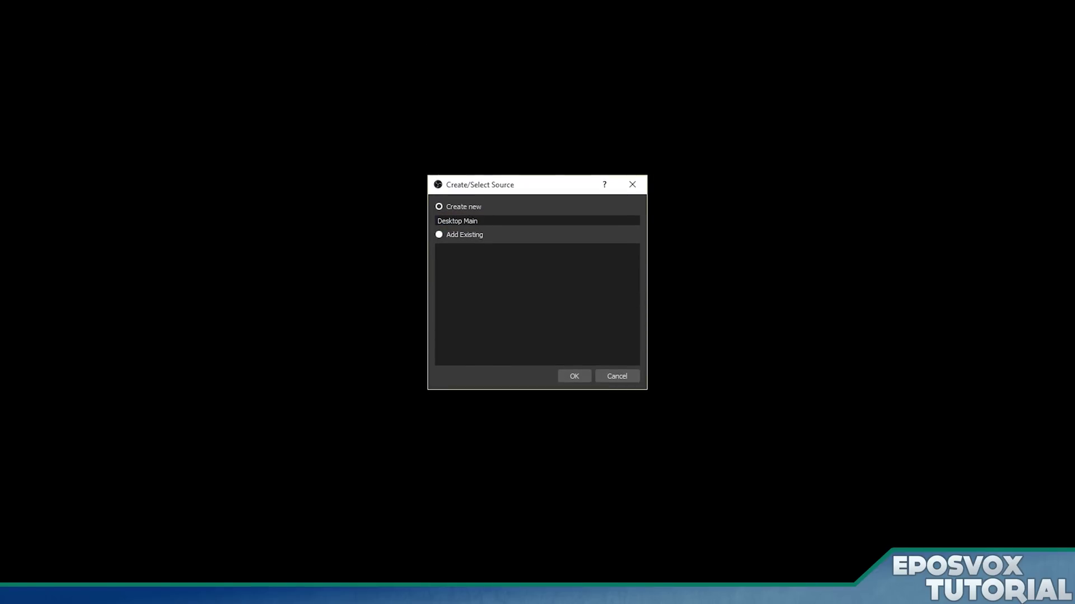
{"action": "left_click", "coordinate": [573, 380]}
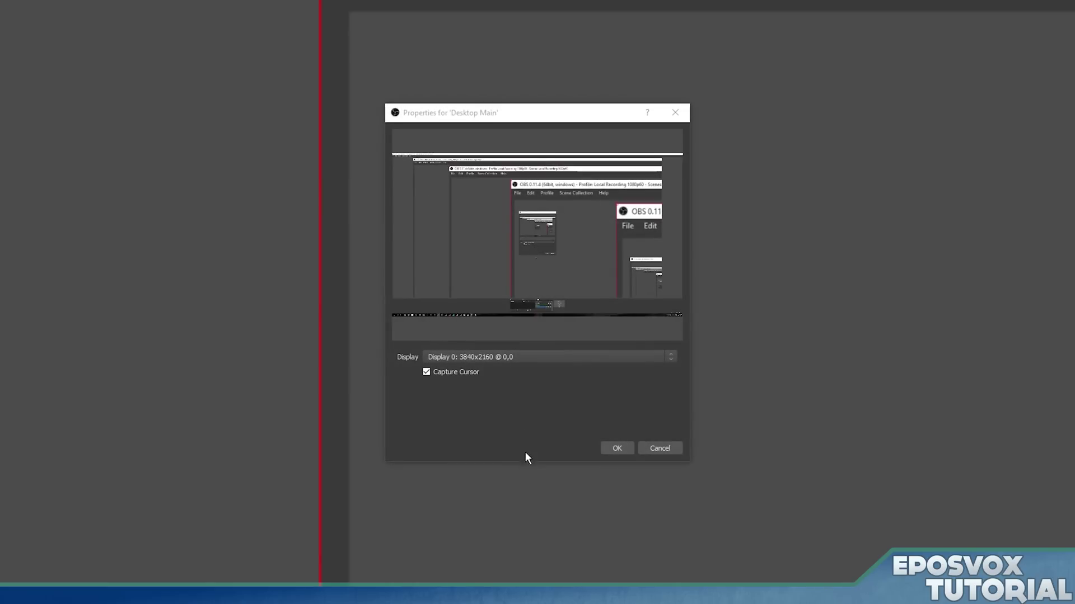
Pick Display 1: 1920x1080 for Desktop Main, keep Capture Cursor on, and confirm
{"action": "left_click", "coordinate": [505, 357]}
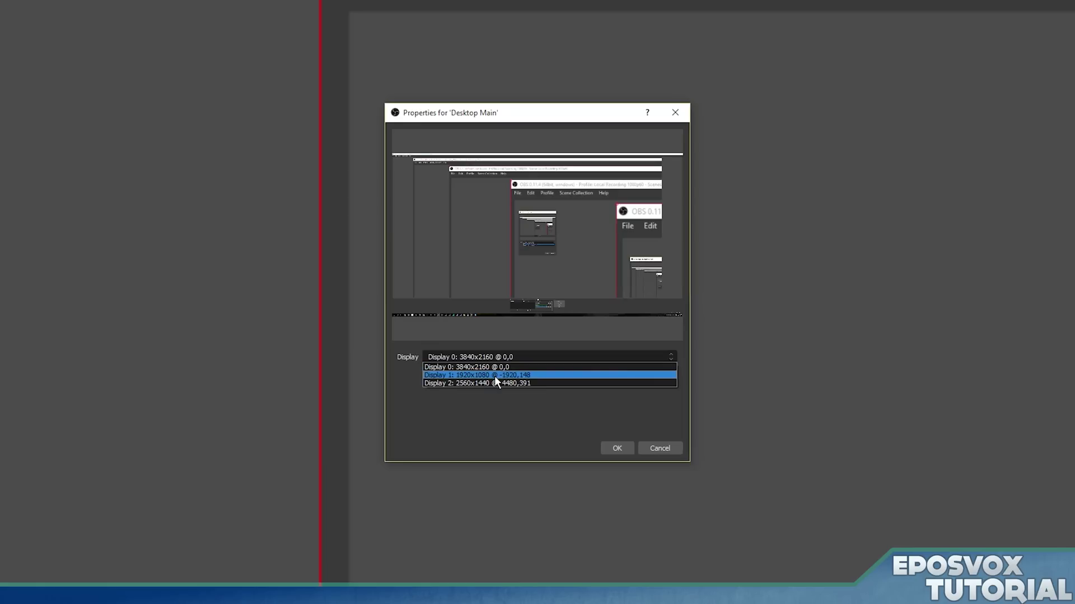
{"action": "left_click", "coordinate": [495, 375]}
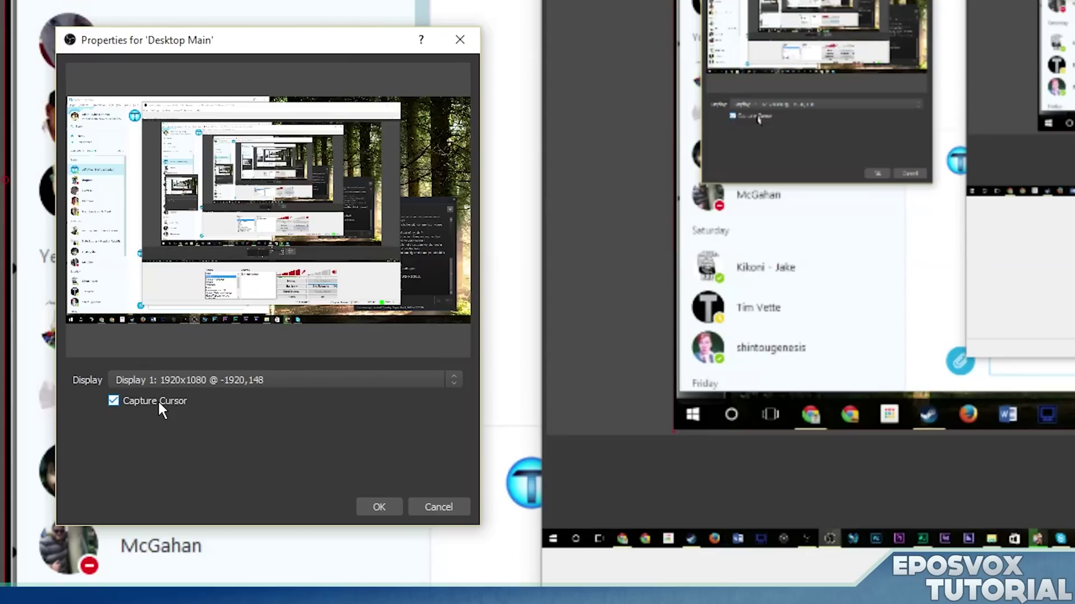
{"action": "left_click", "coordinate": [394, 513]}
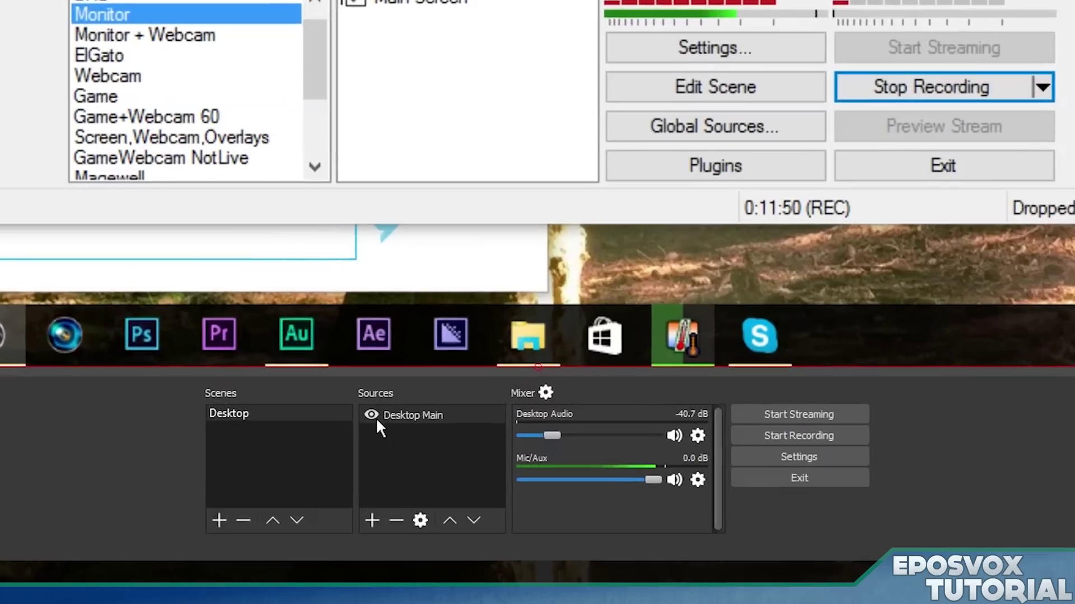
{"action": "left_click", "coordinate": [371, 416]}
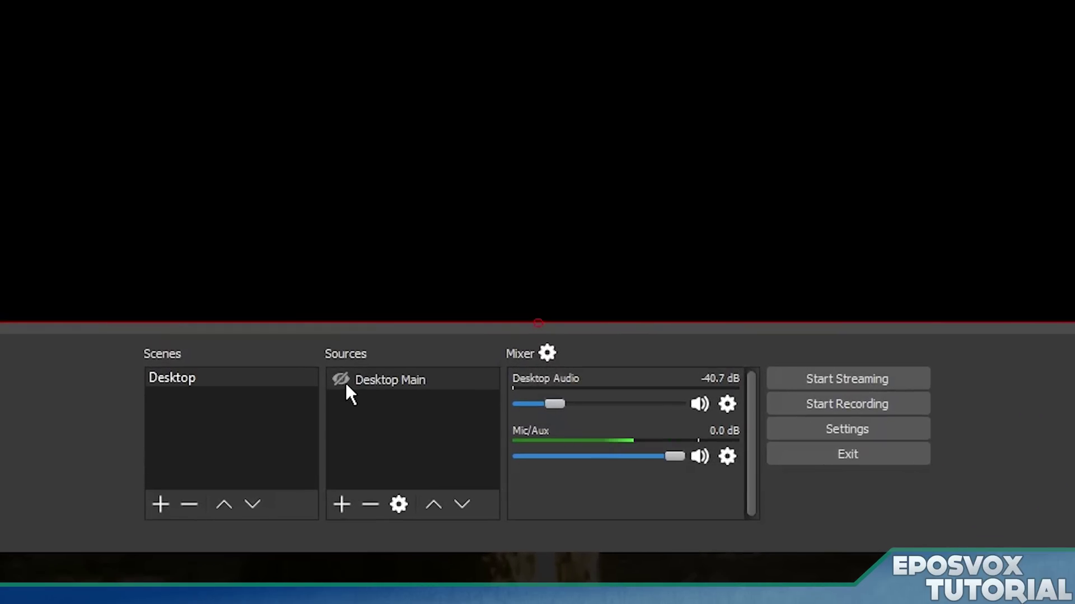
{"action": "left_click", "coordinate": [341, 383]}
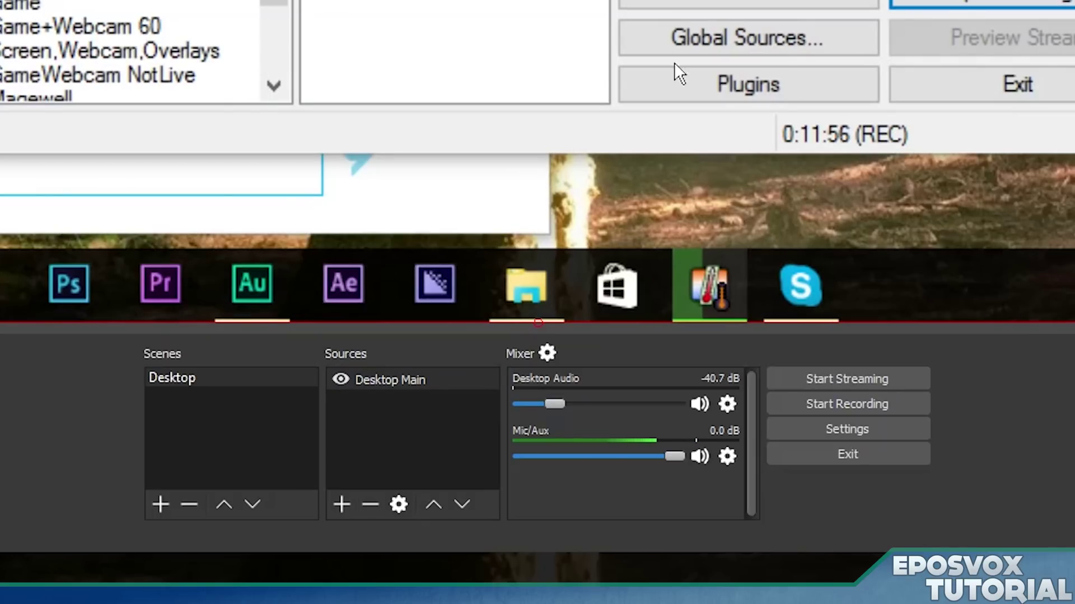
{"action": "left_click", "coordinate": [334, 379]}
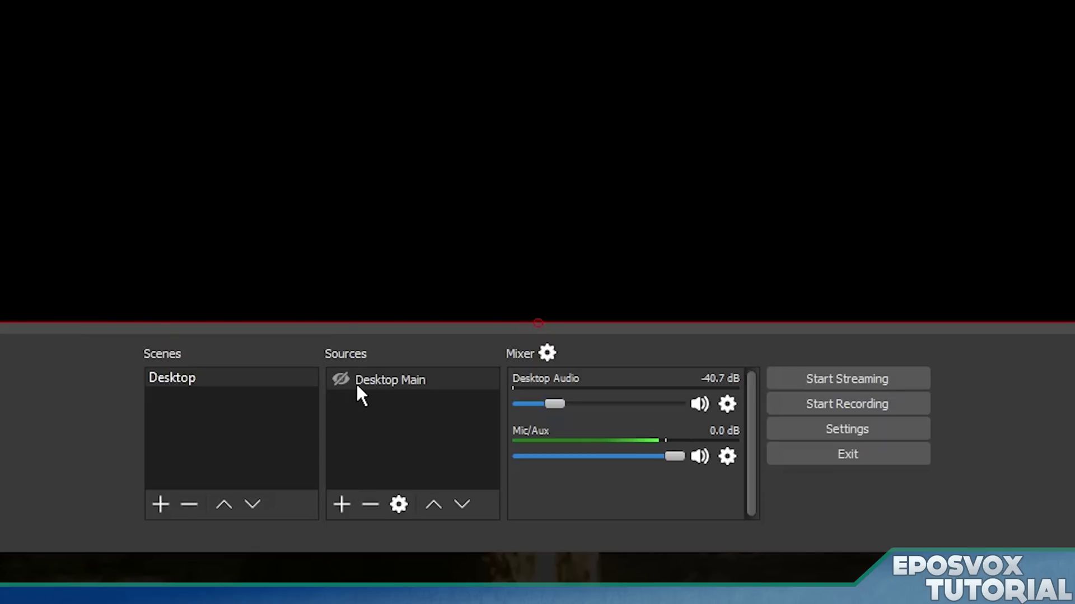
{"action": "left_click", "coordinate": [338, 382]}
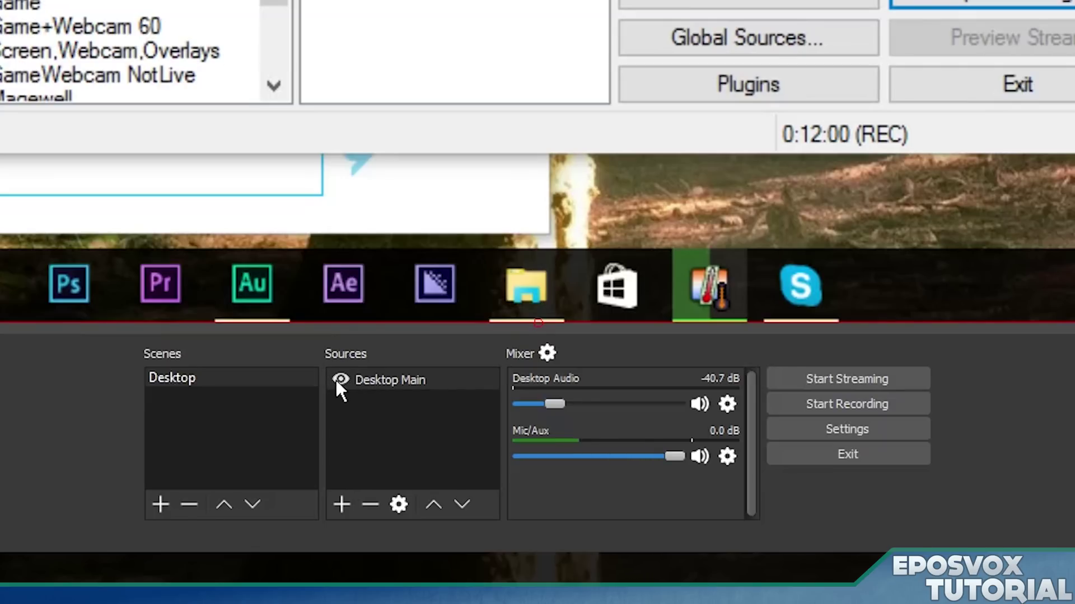
{"action": "right_click", "coordinate": [398, 384]}
{"action": "left_click", "coordinate": [461, 376]}
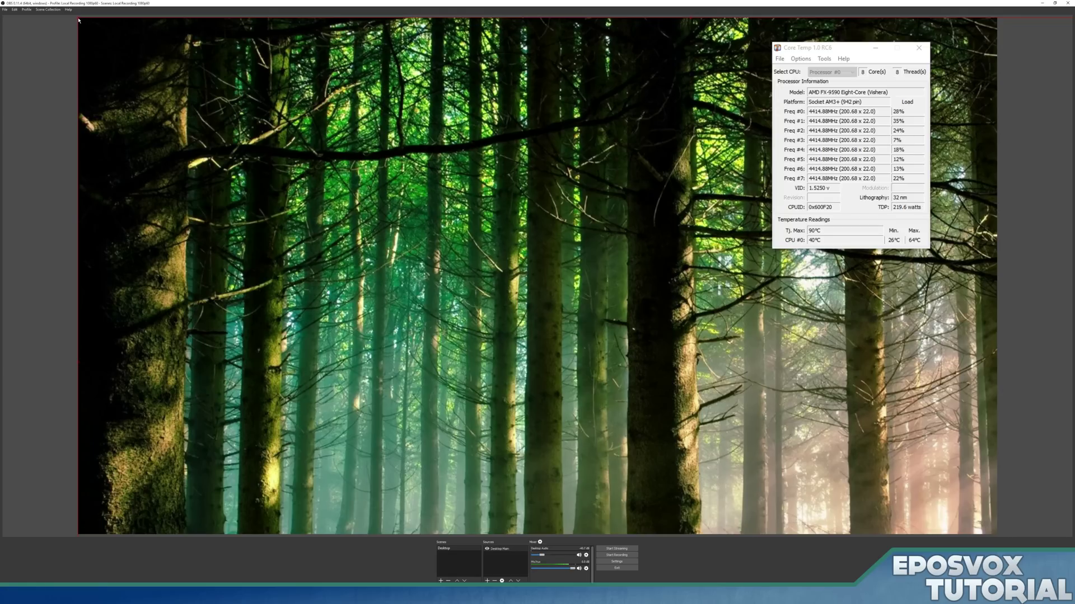
Shrink the Desktop Main capture and move it toward the canvas centre
{"action": "left_click_drag", "start_coordinate": [78, 21], "coordinate": [642, 295]}
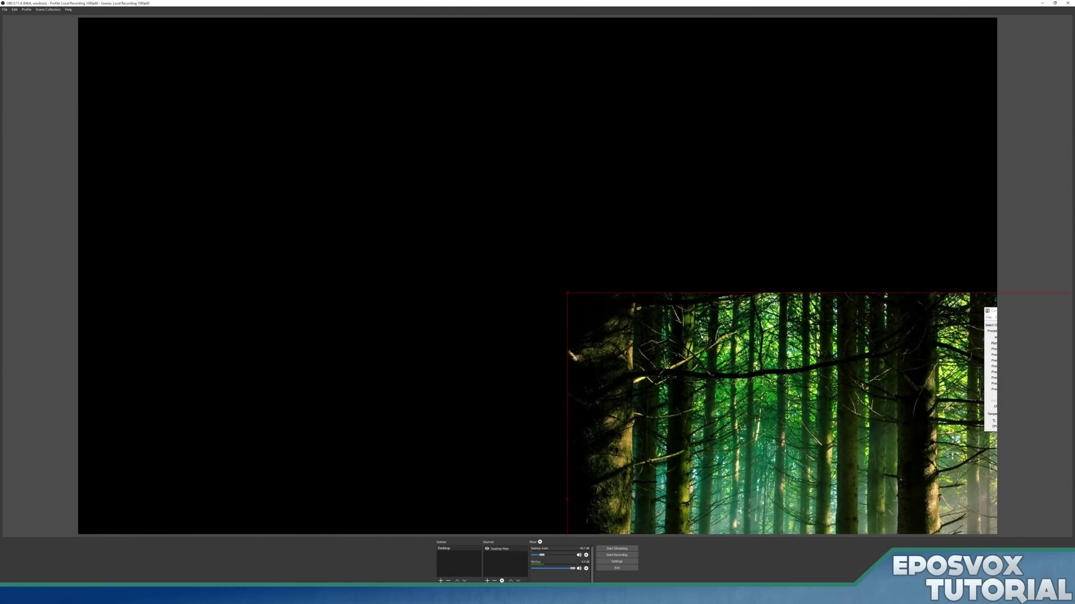
{"action": "left_click_drag", "start_coordinate": [762, 382], "coordinate": [397, 160]}
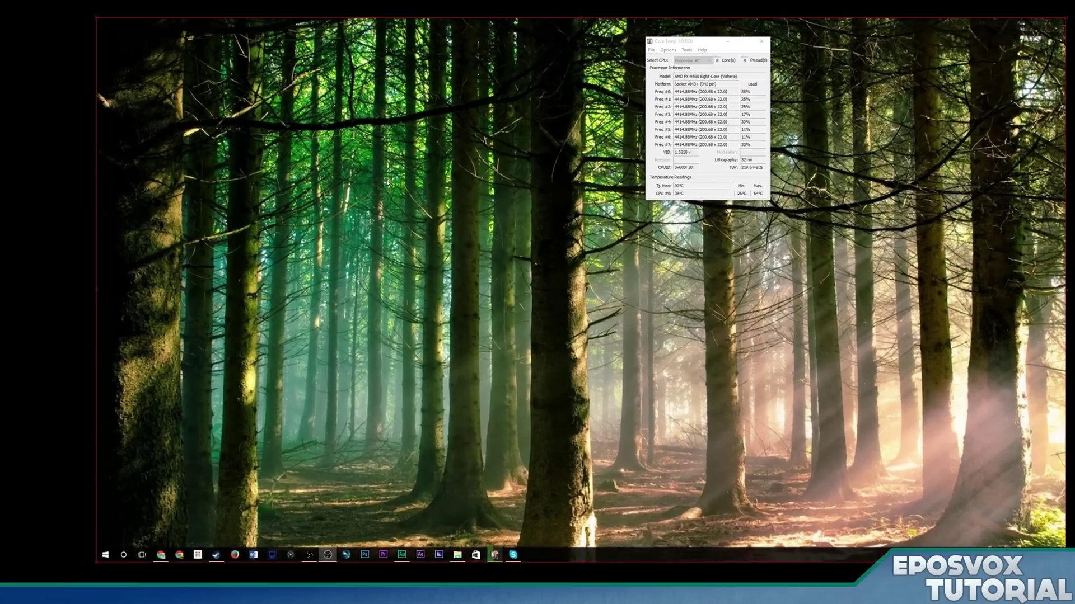
{"action": "right_click", "coordinate": [424, 195]}
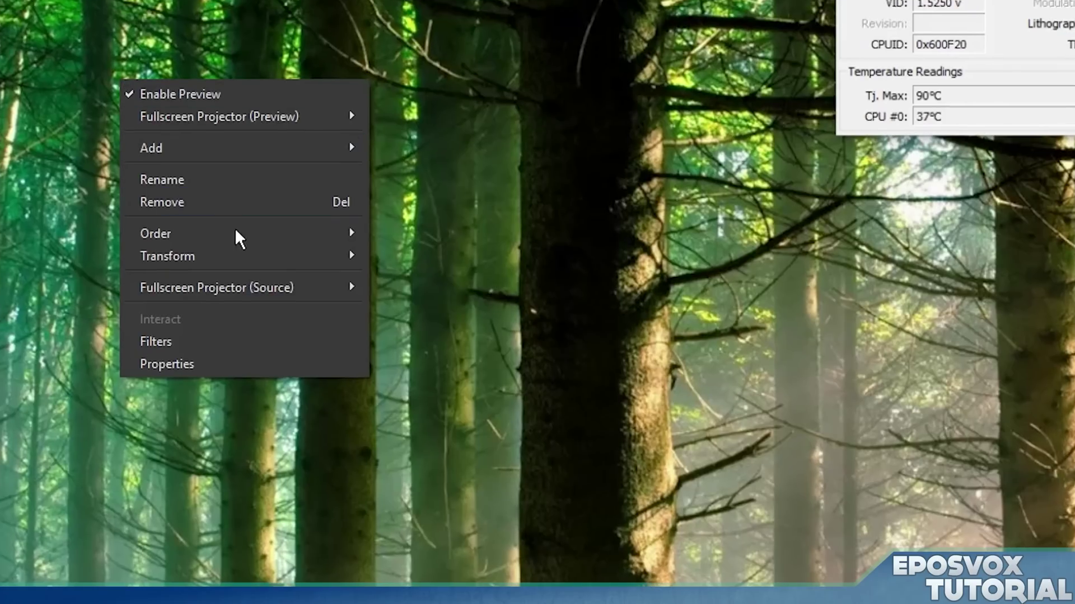
{"action": "mouse_move", "coordinate": [260, 242]}
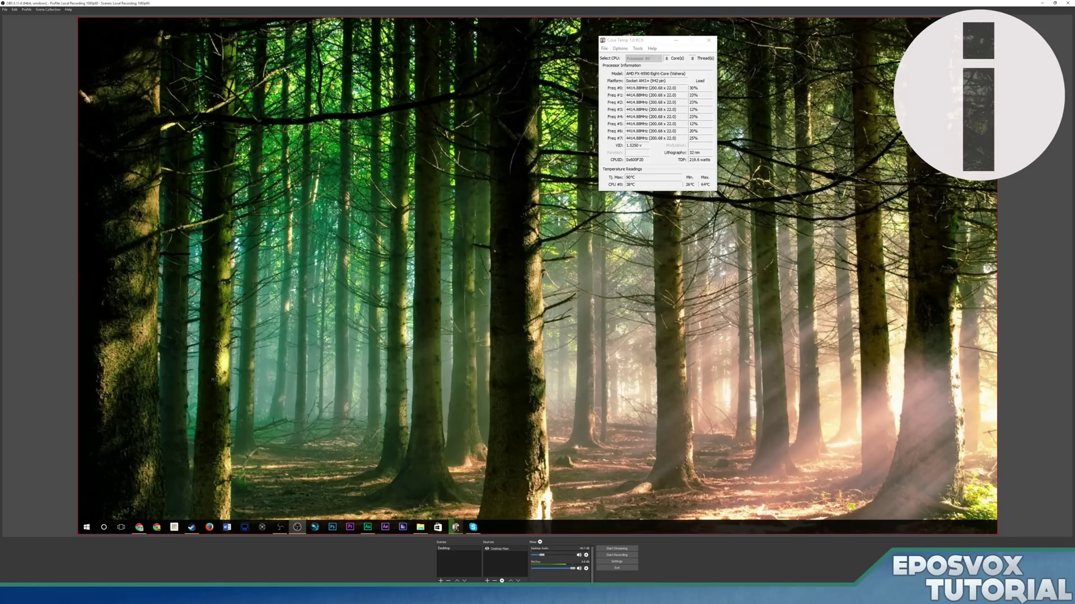
Apply Transform Stretch, Center and Fit to screen so Desktop Main fills the canvas
{"action": "right_click", "coordinate": [470, 234]}
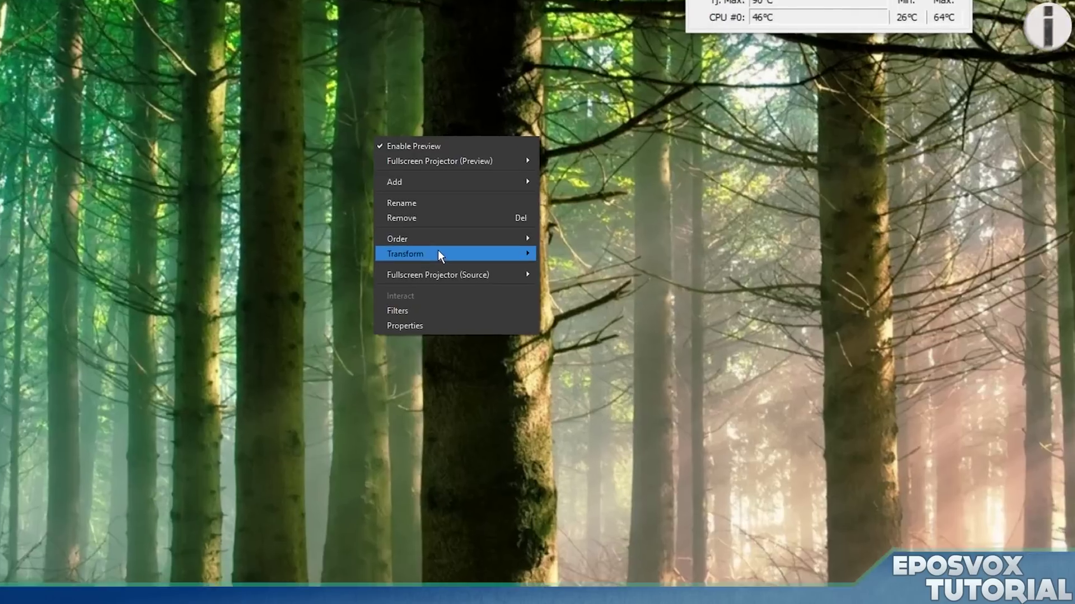
{"action": "mouse_move", "coordinate": [493, 283]}
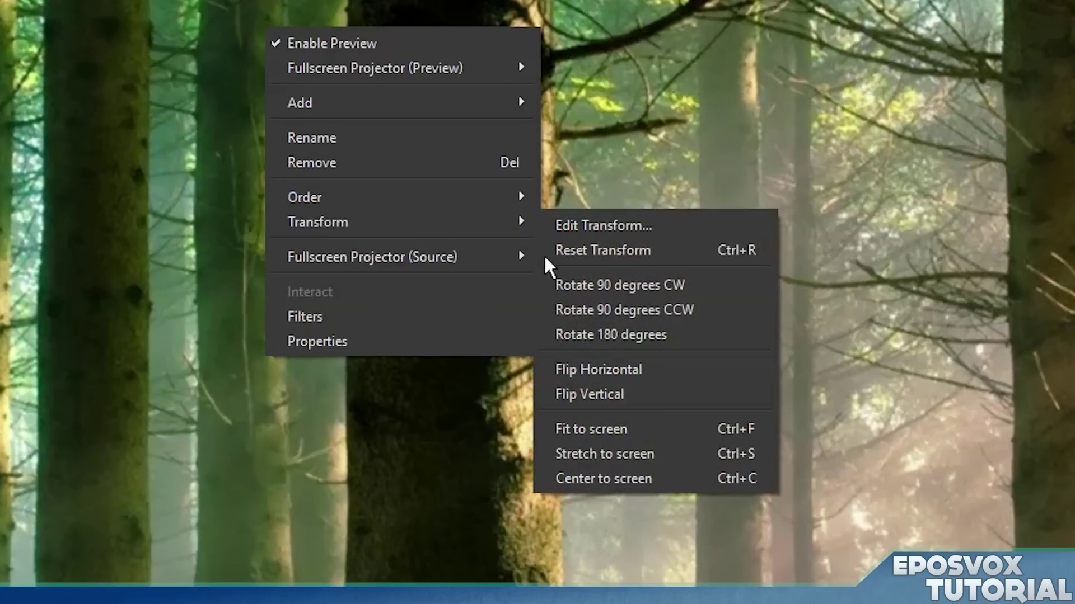
{"action": "left_click", "coordinate": [621, 456]}
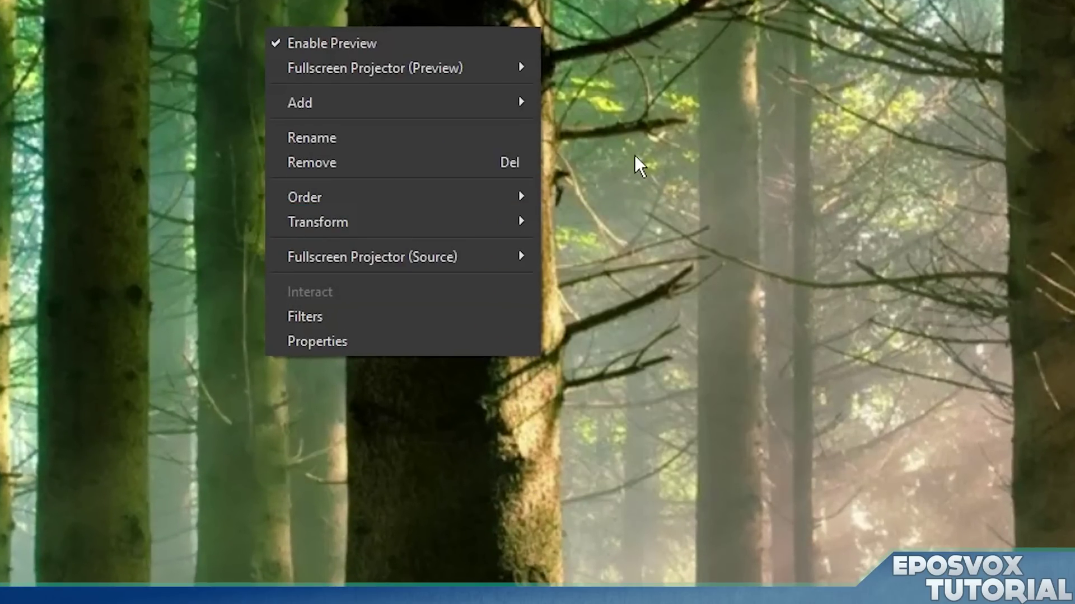
{"action": "mouse_move", "coordinate": [367, 219]}
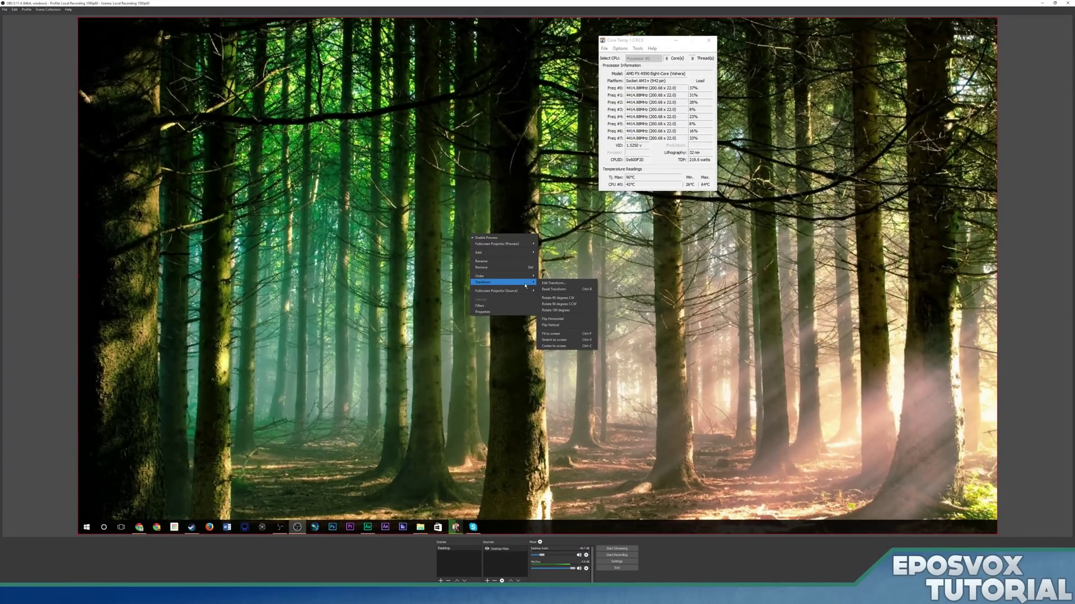
{"action": "left_click", "coordinate": [559, 347]}
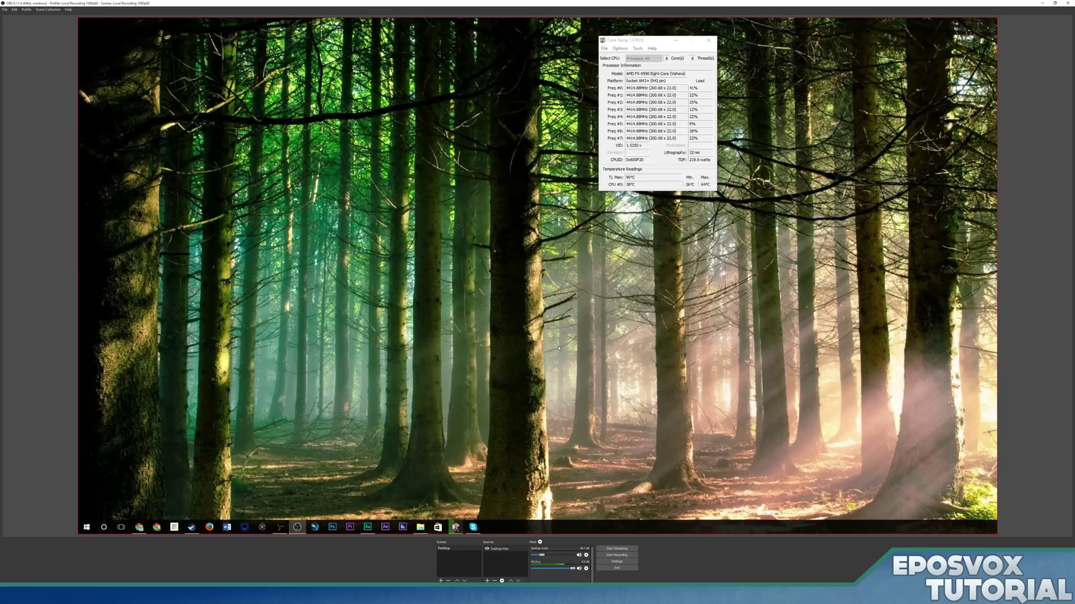
{"action": "right_click", "coordinate": [468, 284]}
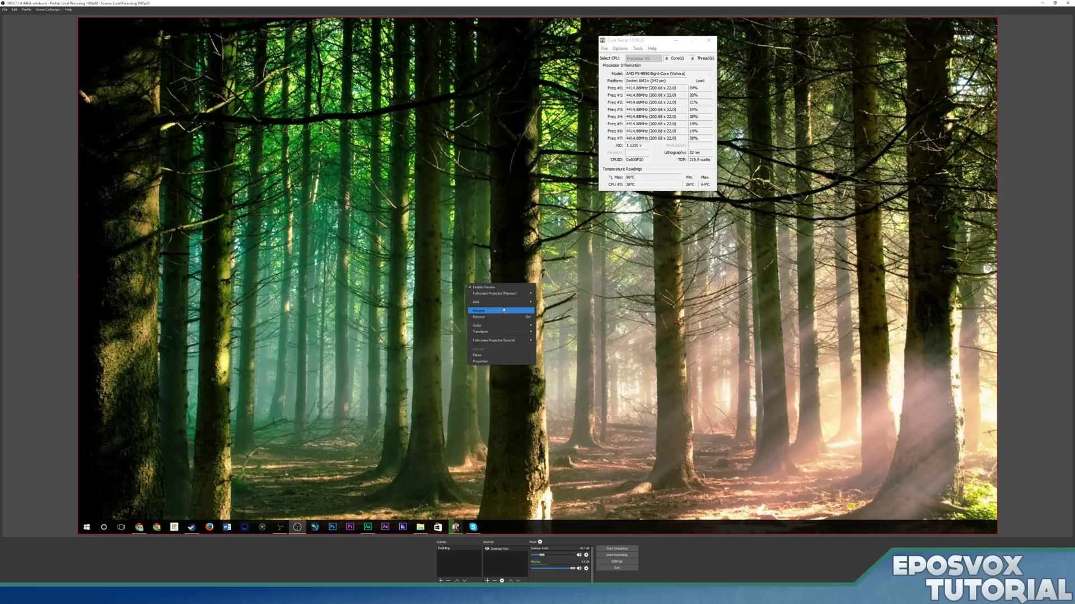
{"action": "mouse_move", "coordinate": [495, 331]}
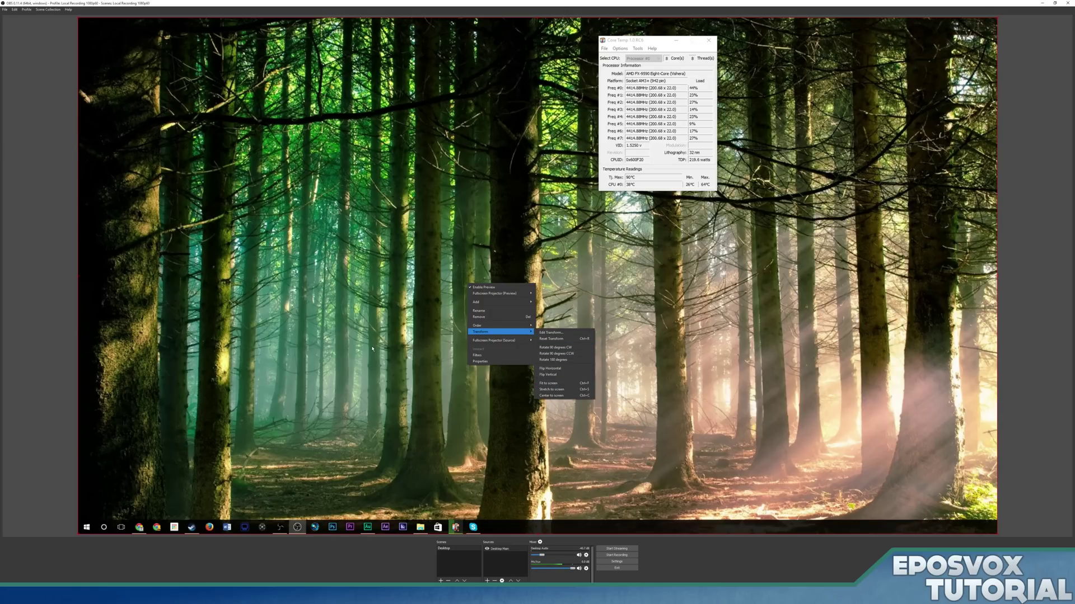
{"action": "left_click", "coordinate": [548, 384]}
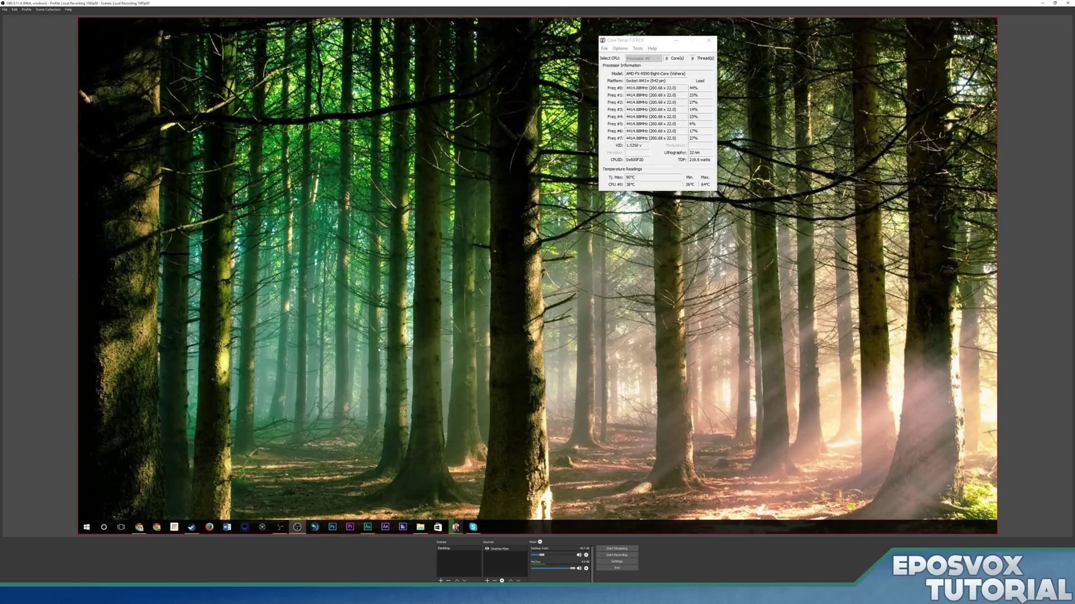
Create a Webcam scene and add a Video Capture Device source to it
{"action": "left_click", "coordinate": [440, 581]}
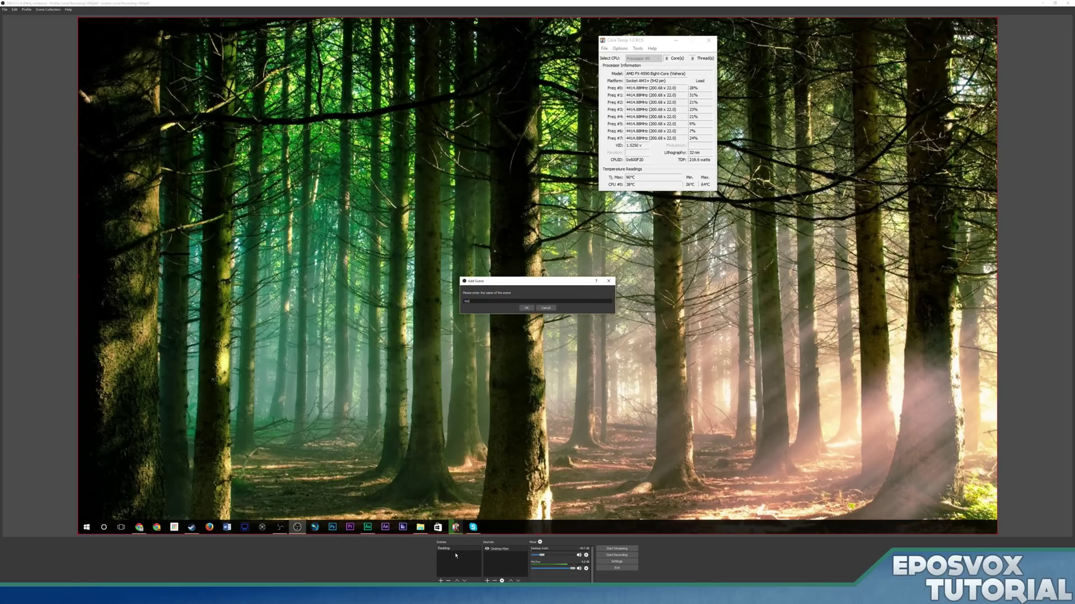
{"action": "key", "text": "Return"}
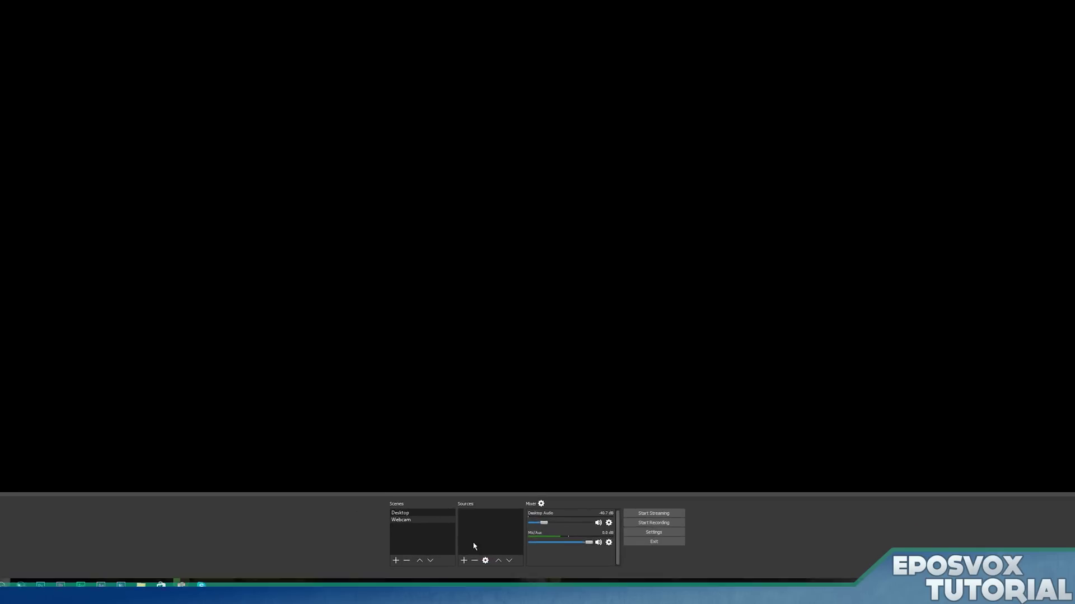
{"action": "left_click", "coordinate": [487, 581]}
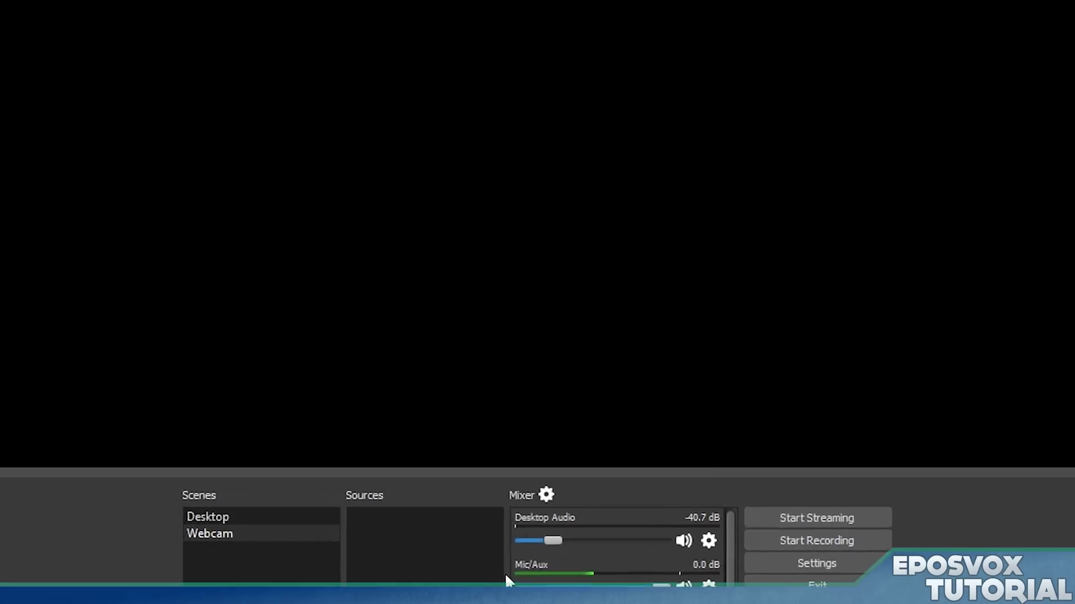
{"action": "left_click", "coordinate": [506, 425]}
Name the source Webcam, dismiss the name-exists warning, and rename it Webcam1
{"action": "type", "text": "Webcam"}
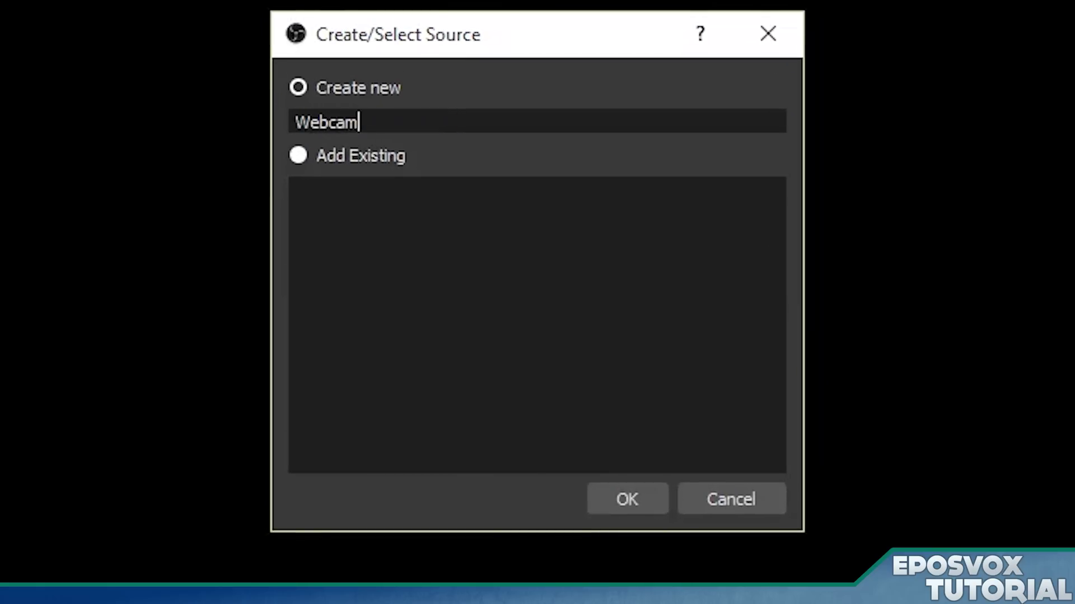
{"action": "key", "text": "Return"}
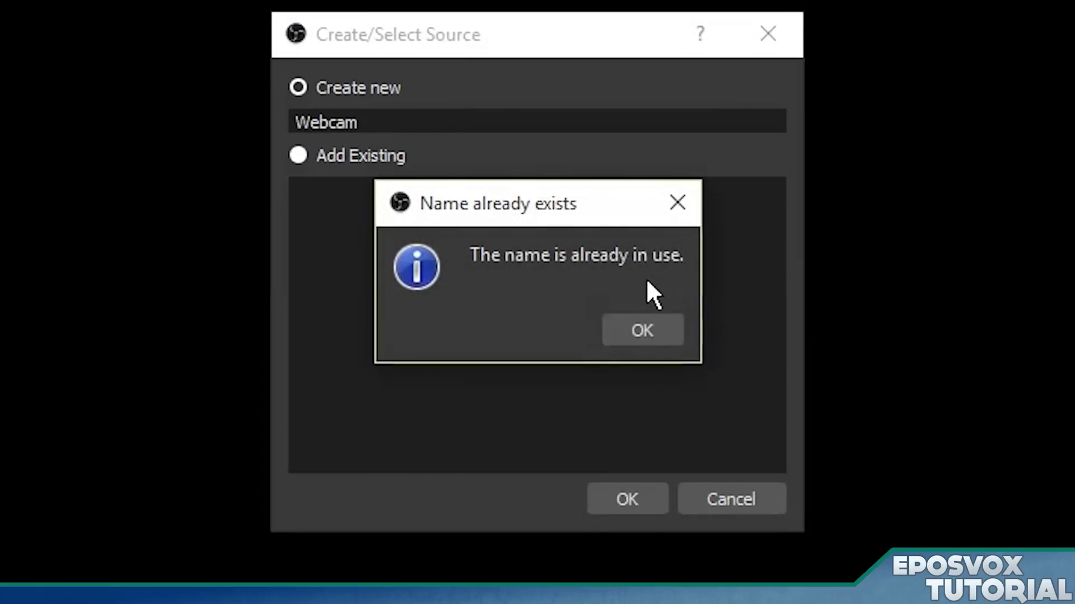
{"action": "left_click", "coordinate": [642, 331]}
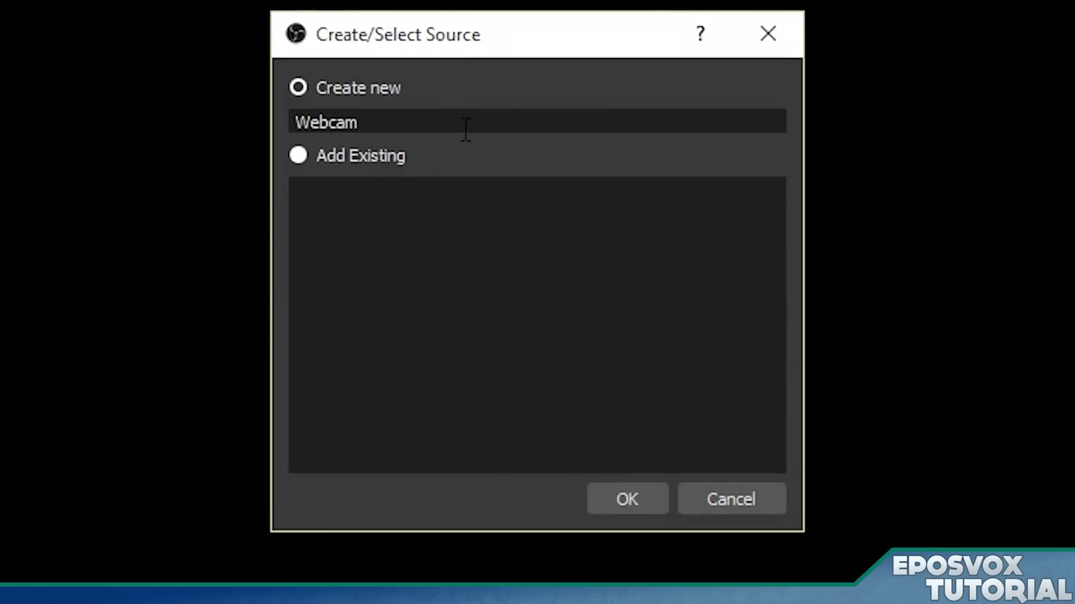
{"action": "type", "text": "1"}
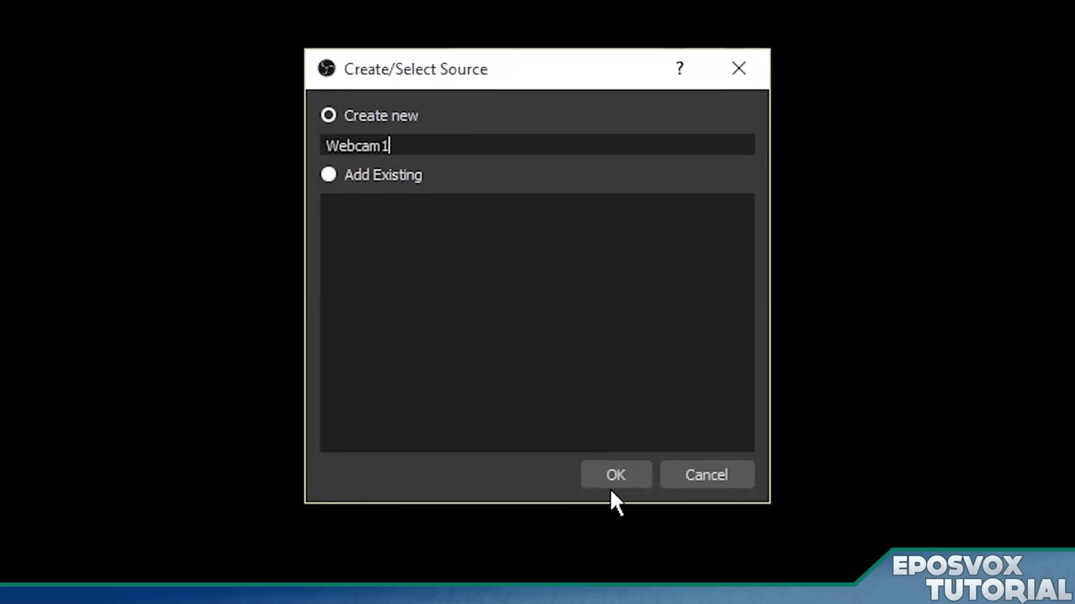
{"action": "left_click", "coordinate": [611, 485]}
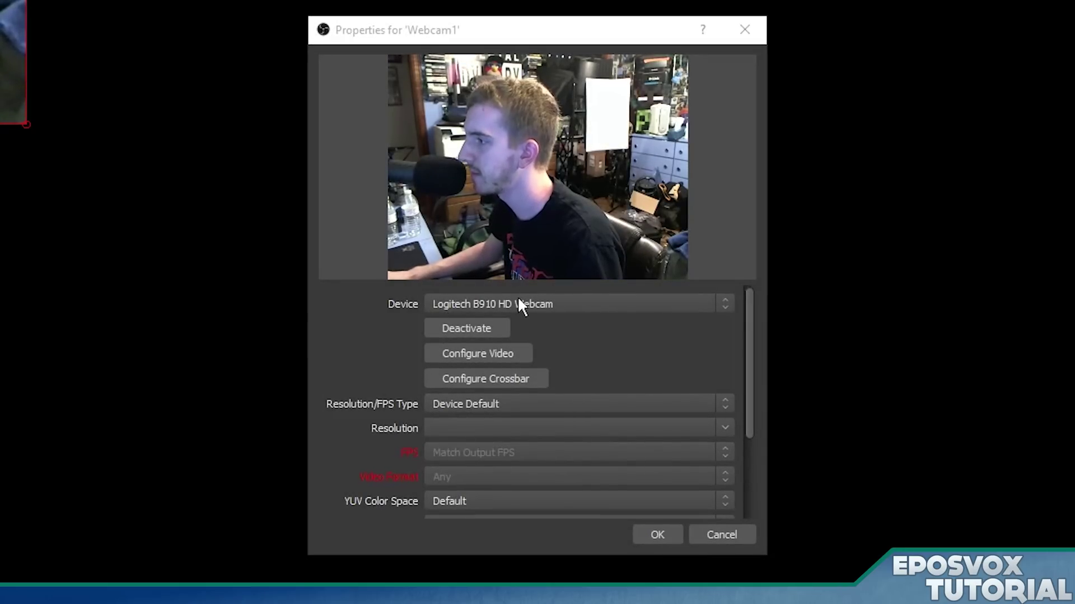
Select Logitech B910 HD Webcam as Webcam1's device and accept the properties
{"action": "left_click", "coordinate": [522, 304]}
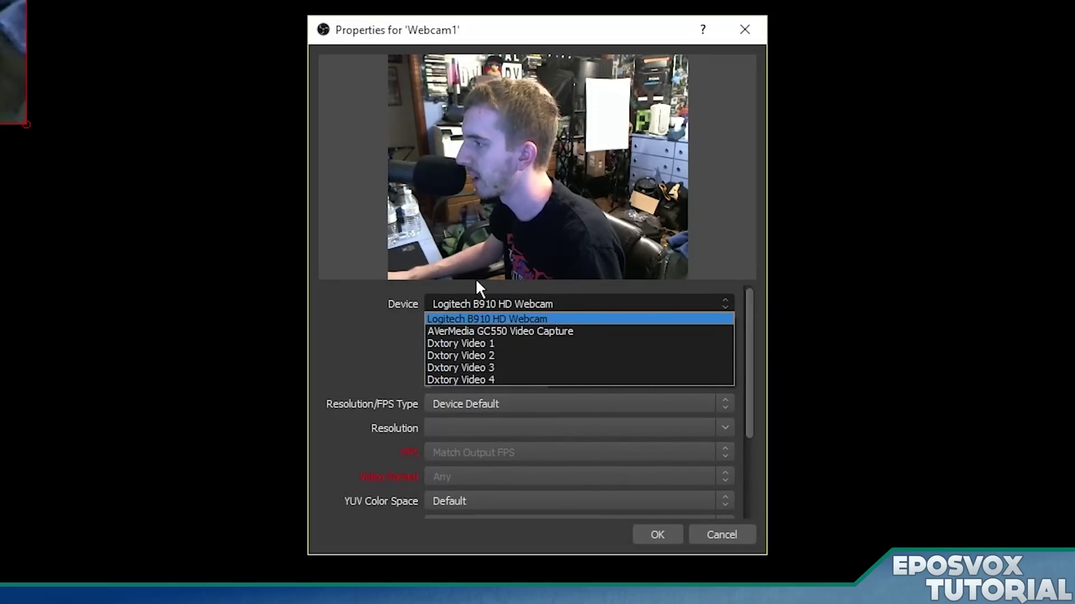
{"action": "left_click", "coordinate": [509, 319]}
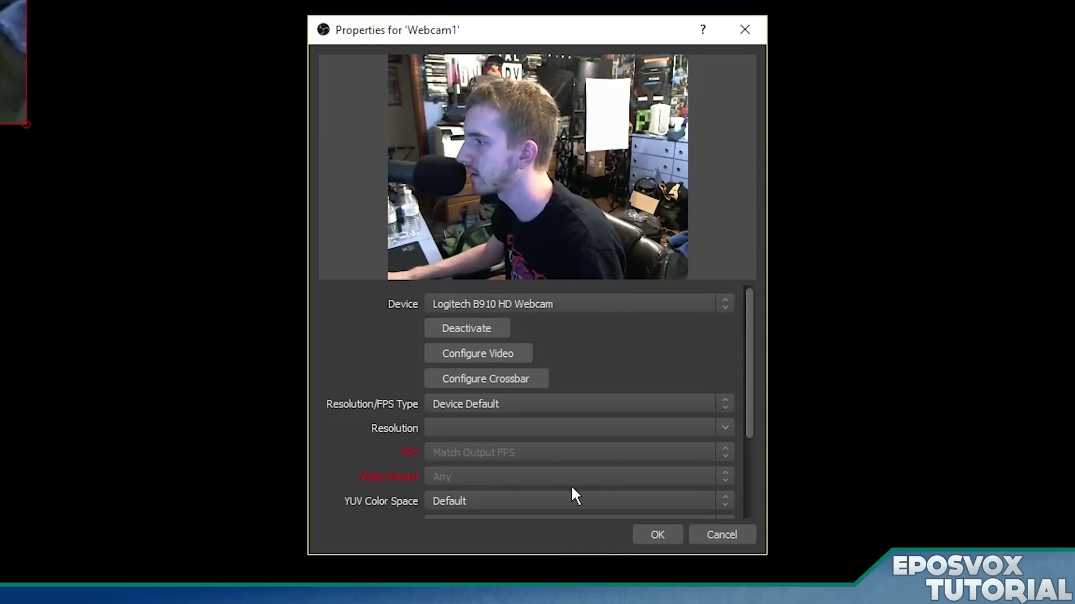
{"action": "left_click", "coordinate": [677, 529]}
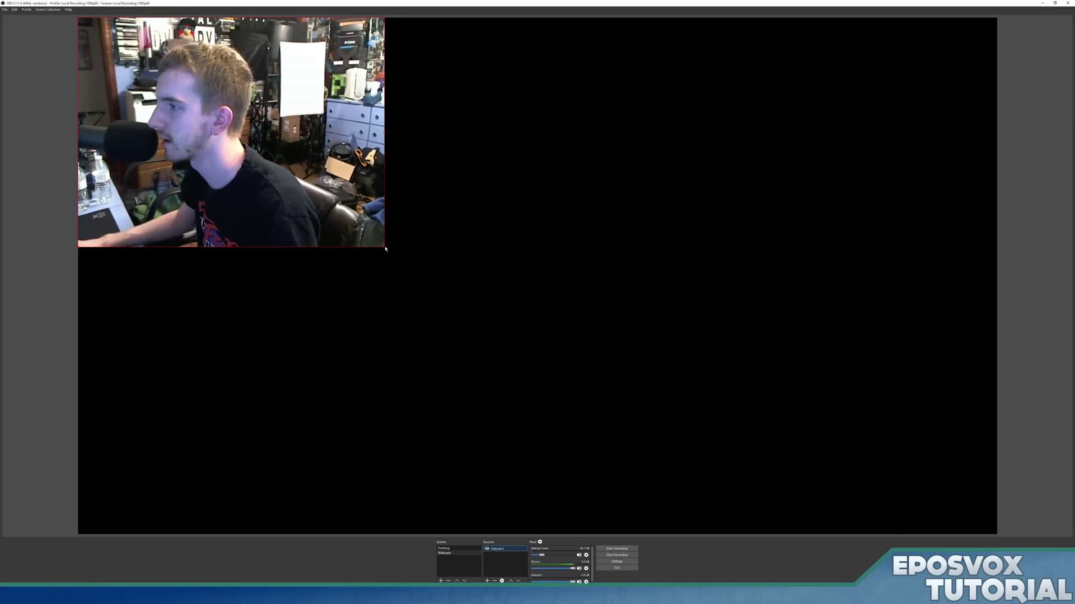
Resize the webcam picture, then Transform > Stretch and Fit to screen
{"action": "left_click_drag", "start_coordinate": [241, 198], "coordinate": [766, 491]}
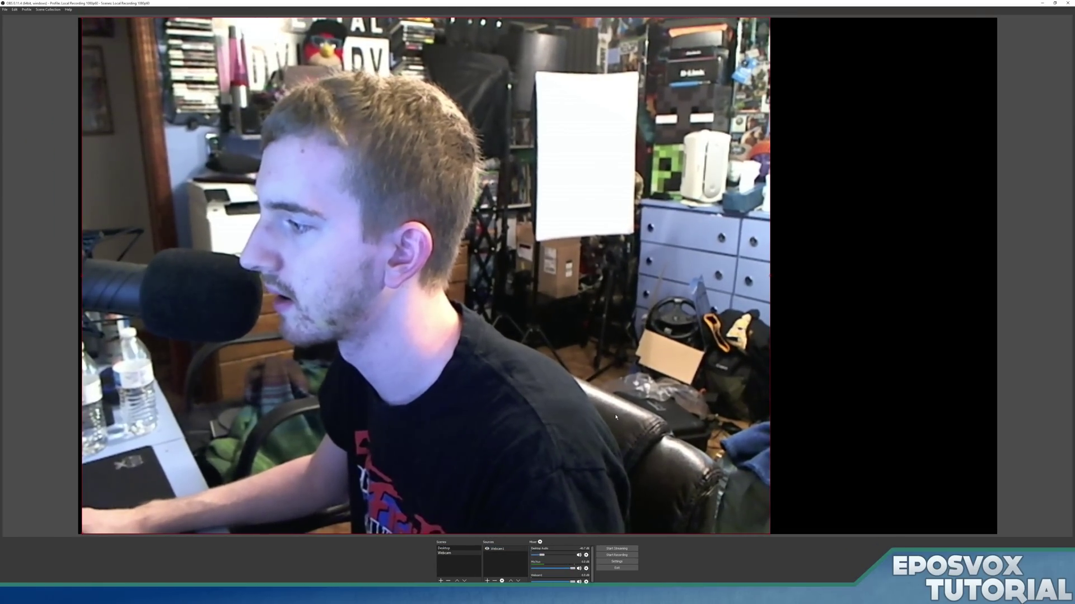
{"action": "left_click_drag", "start_coordinate": [593, 413], "coordinate": [707, 421]}
{"action": "right_click", "coordinate": [700, 418]}
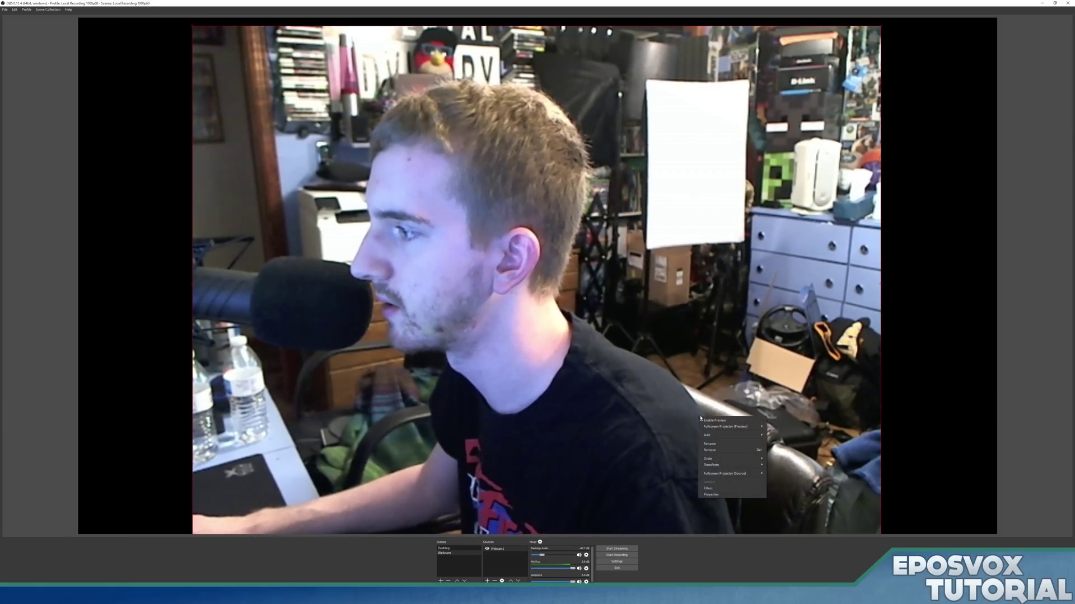
{"action": "mouse_move", "coordinate": [727, 465]}
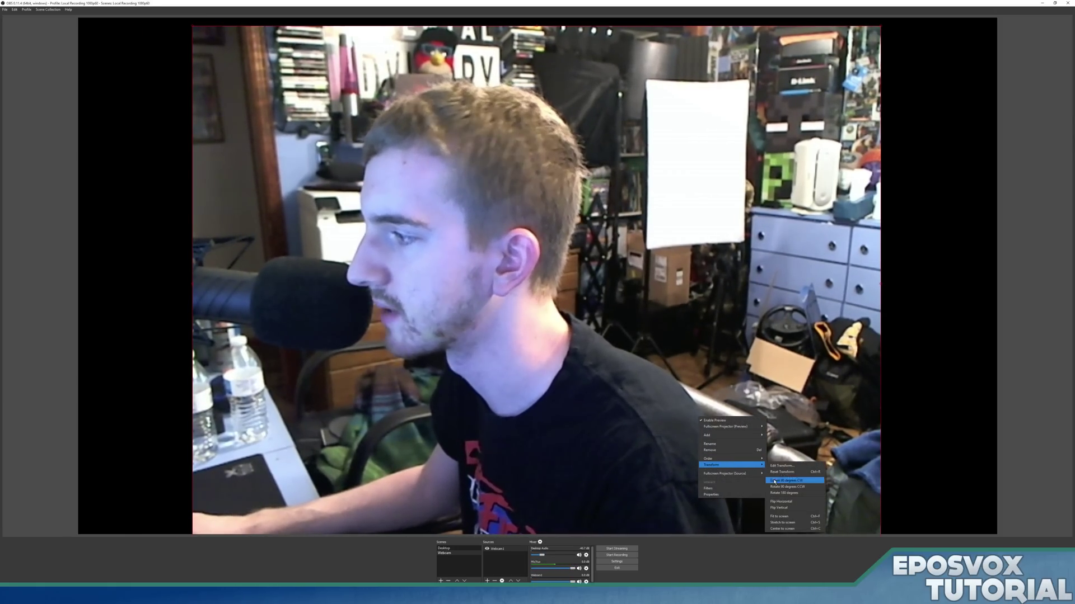
{"action": "left_click", "coordinate": [784, 523]}
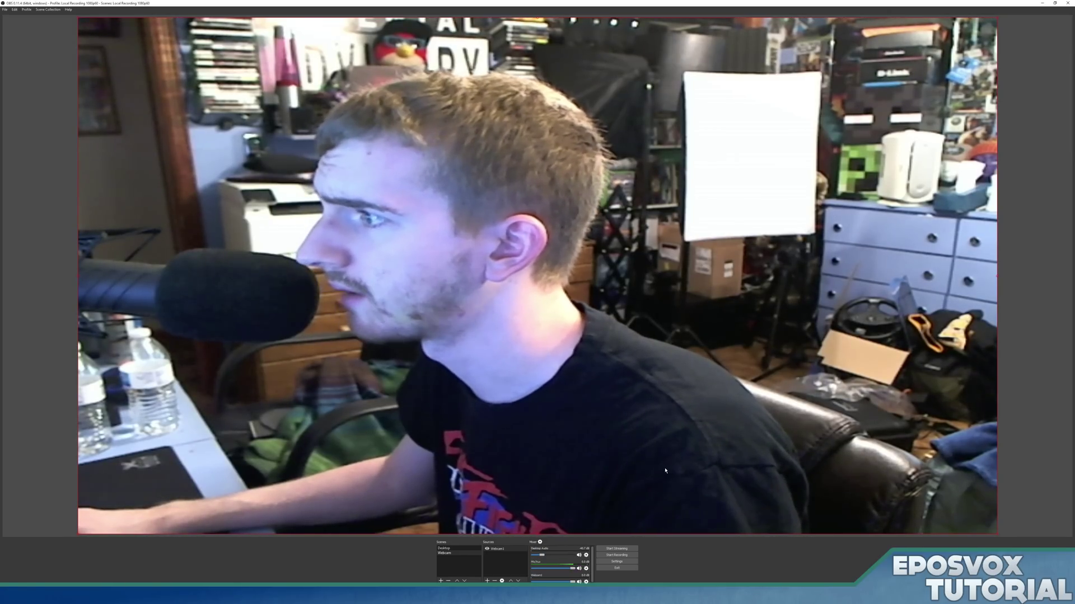
{"action": "right_click", "coordinate": [556, 420]}
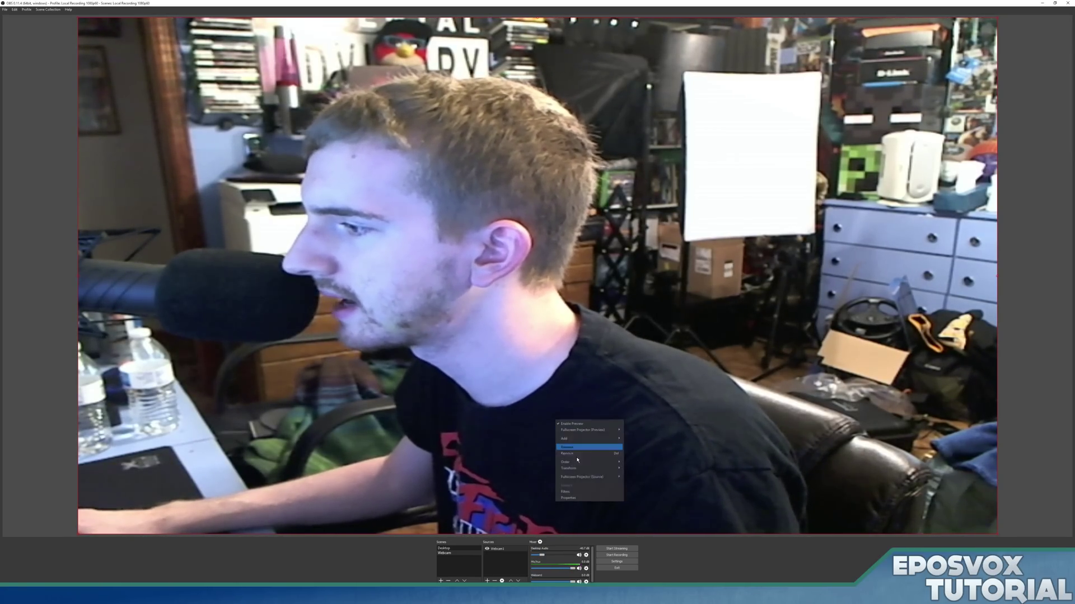
{"action": "mouse_move", "coordinate": [588, 468]}
{"action": "left_click", "coordinate": [642, 520]}
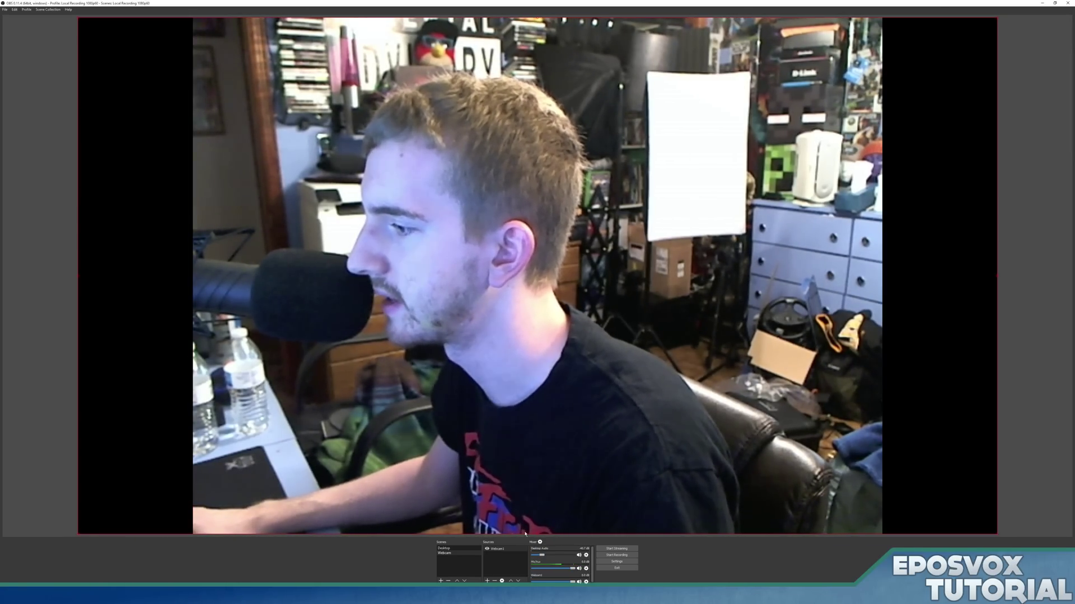
Reopen the Webcam1 source properties
{"action": "right_click", "coordinate": [511, 548]}
{"action": "left_click", "coordinate": [511, 548]}
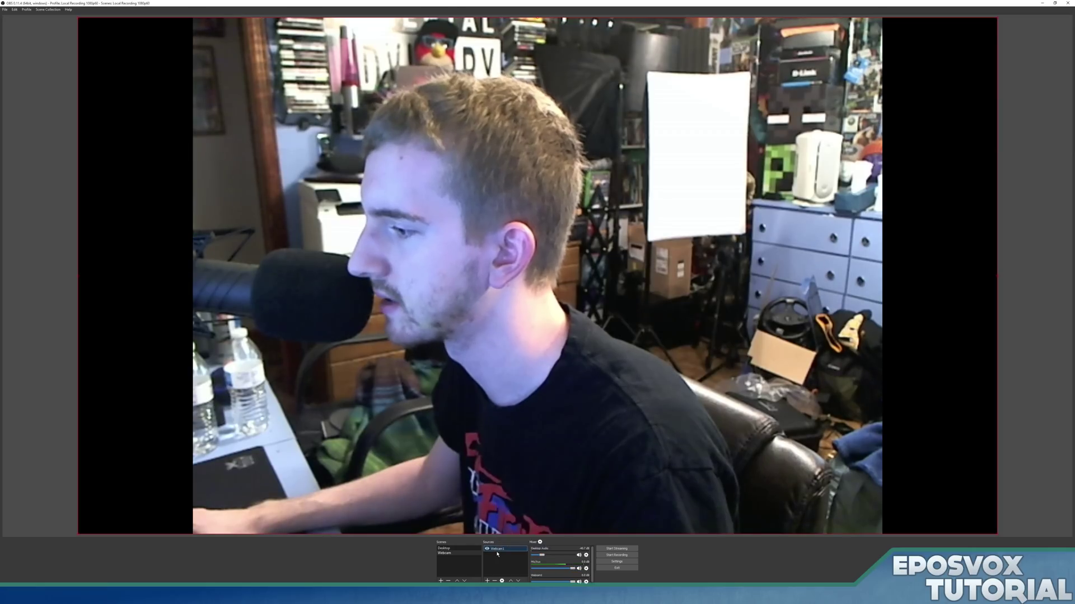
{"action": "right_click", "coordinate": [512, 549]}
{"action": "left_click", "coordinate": [513, 544]}
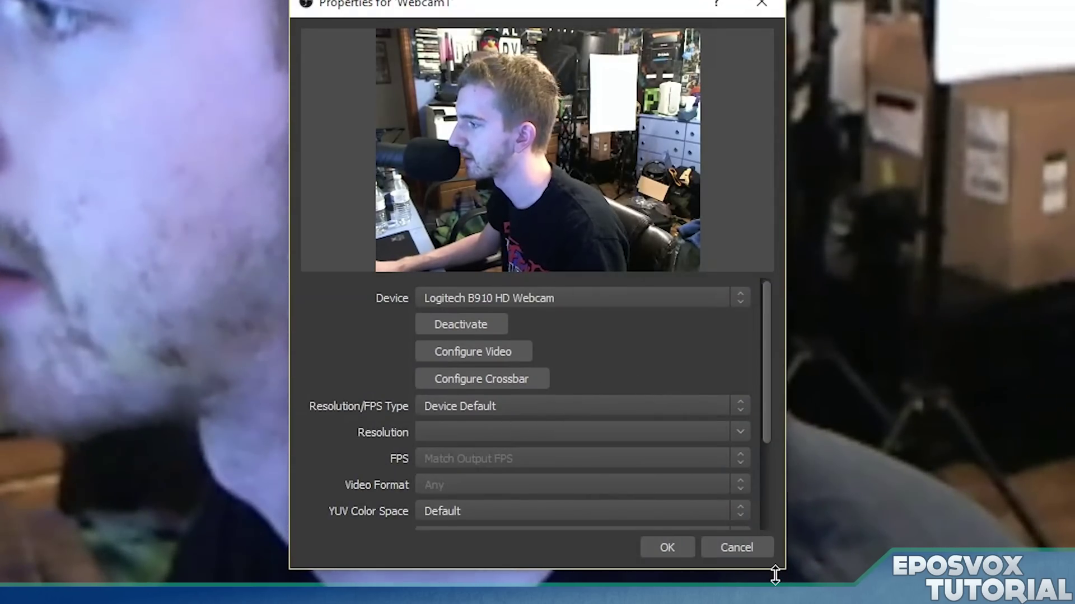
Set Webcam1's Resolution/FPS Type to Custom with a 1920x1080 resolution
{"action": "left_click_drag", "start_coordinate": [772, 574], "coordinate": [777, 603]}
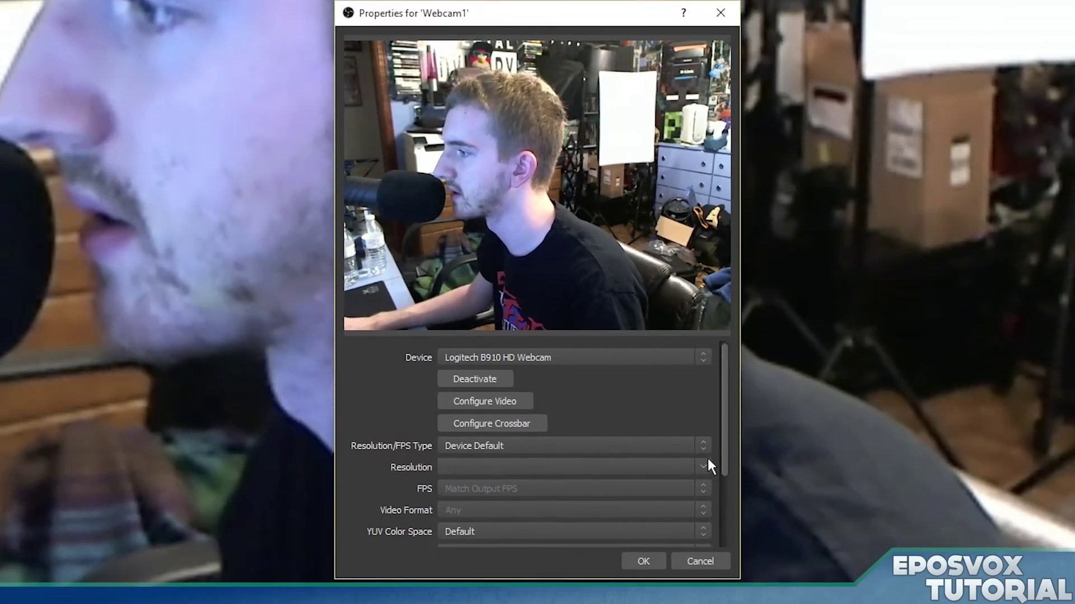
{"action": "left_click", "coordinate": [728, 504]}
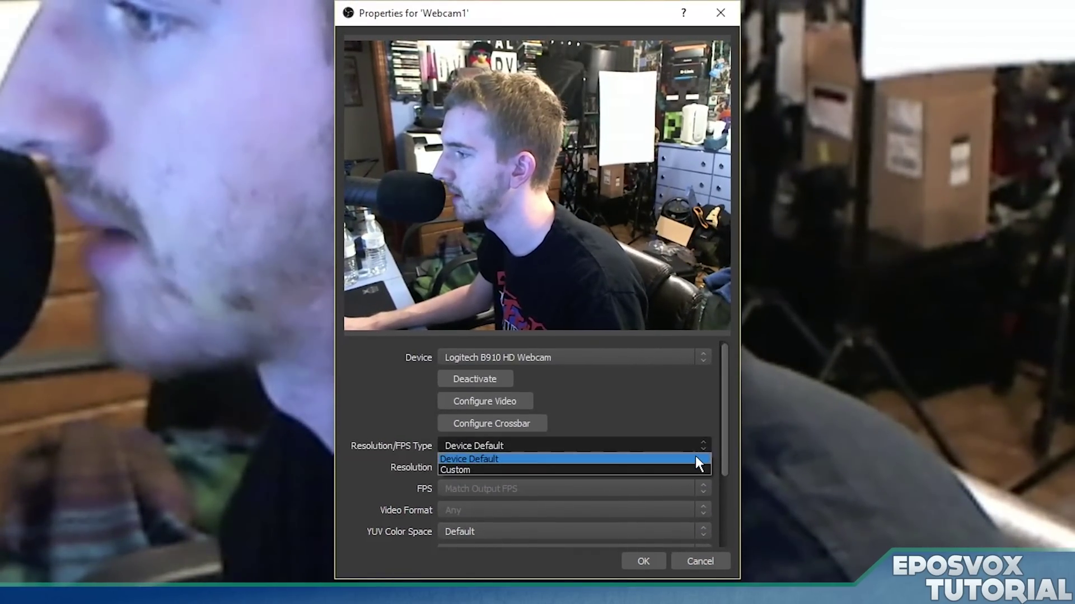
{"action": "left_click", "coordinate": [695, 466]}
{"action": "left_click", "coordinate": [703, 468]}
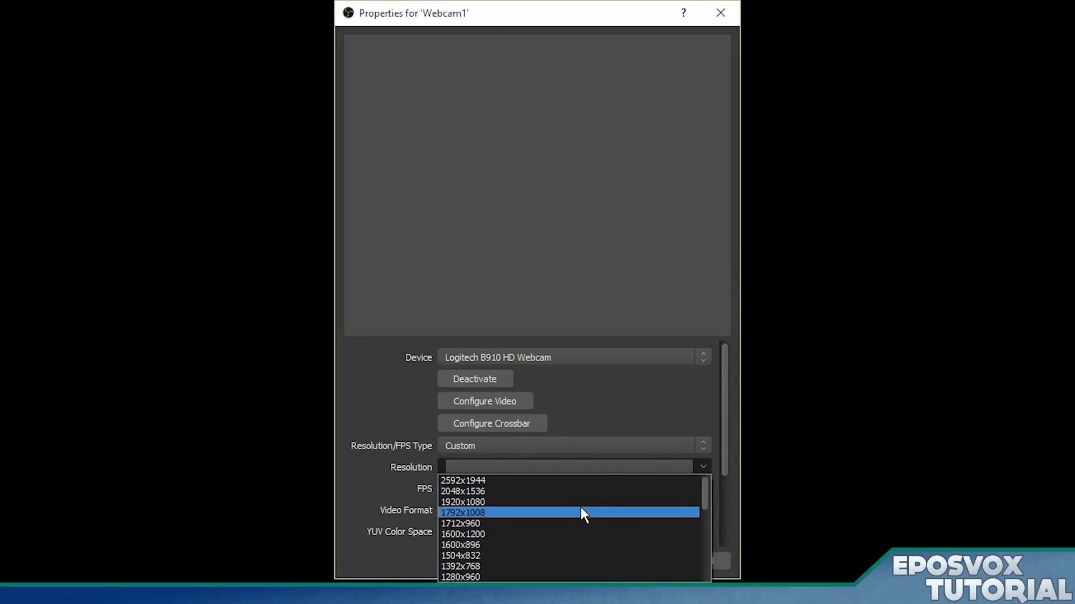
{"action": "left_click", "coordinate": [580, 504]}
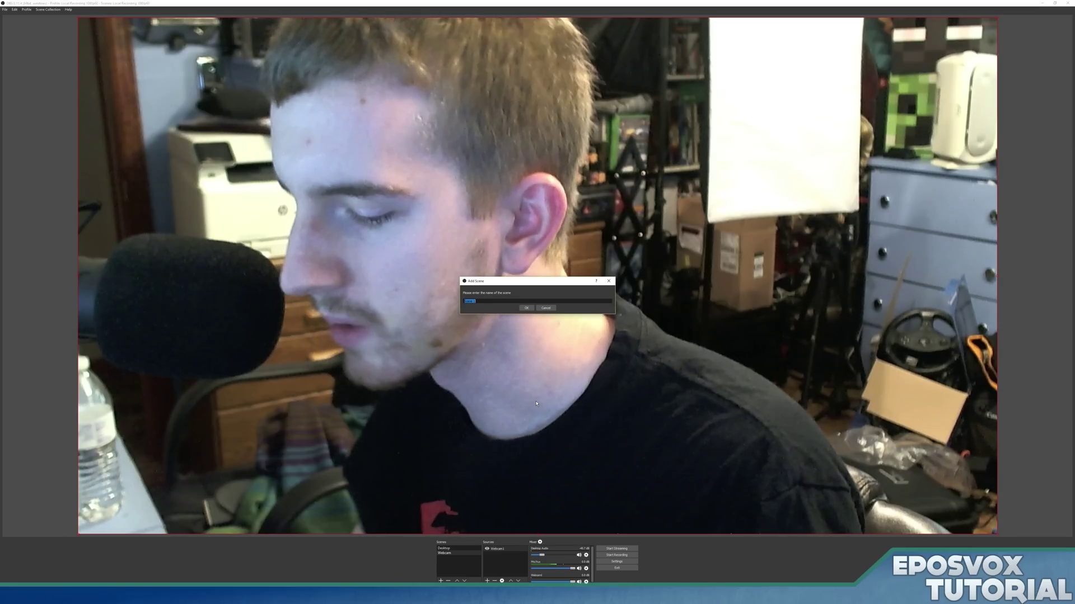
Add a 'Game Capture' scene containing a new Game Capture 1 source
{"action": "type", "text": "Game Capture"}
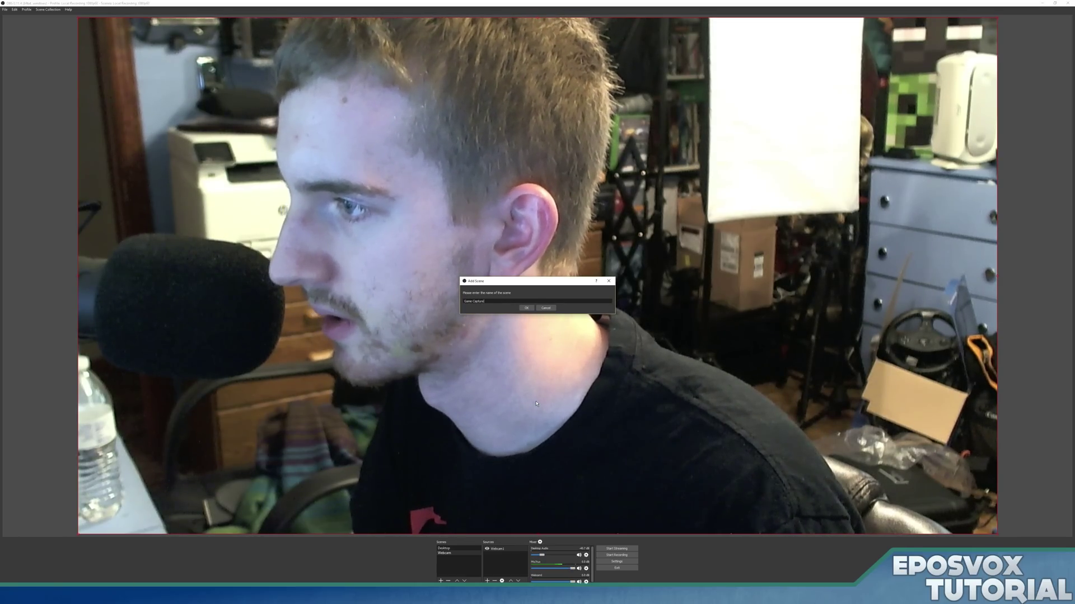
{"action": "key", "text": "Return"}
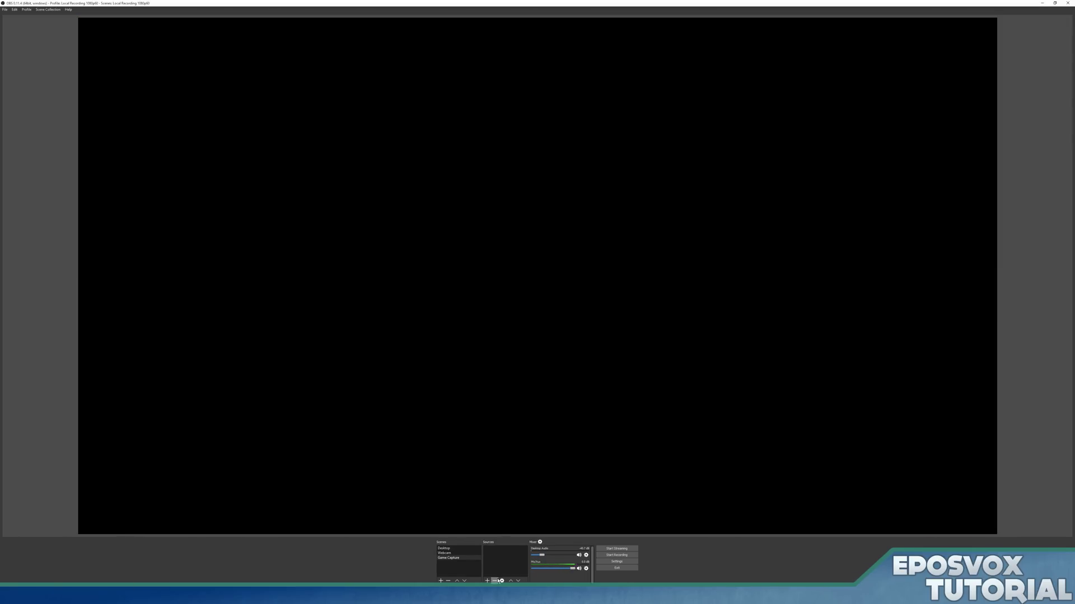
{"action": "left_click", "coordinate": [487, 580]}
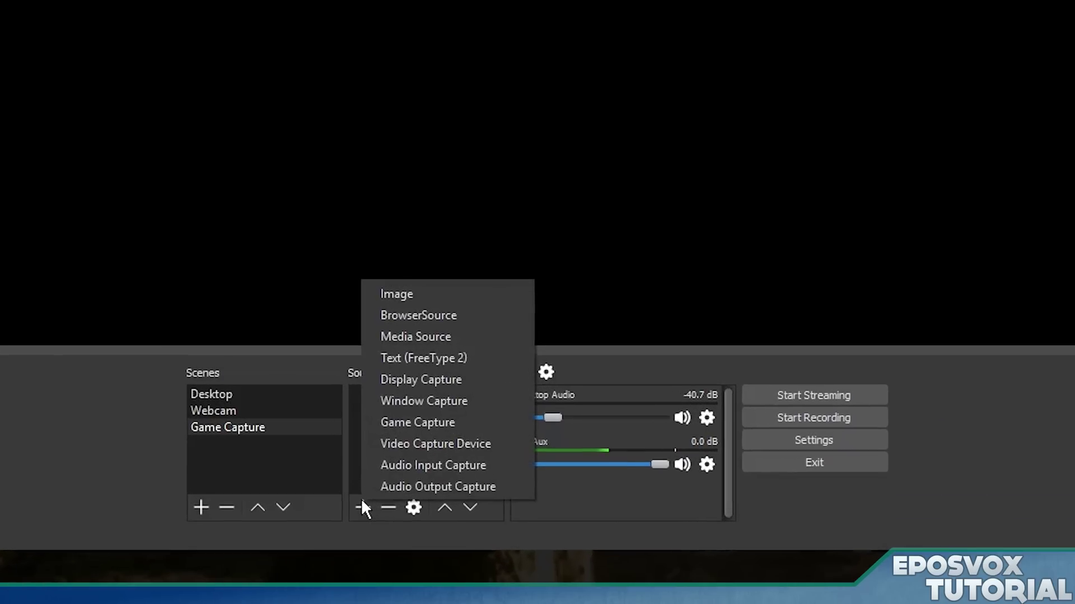
{"action": "left_click", "coordinate": [421, 428]}
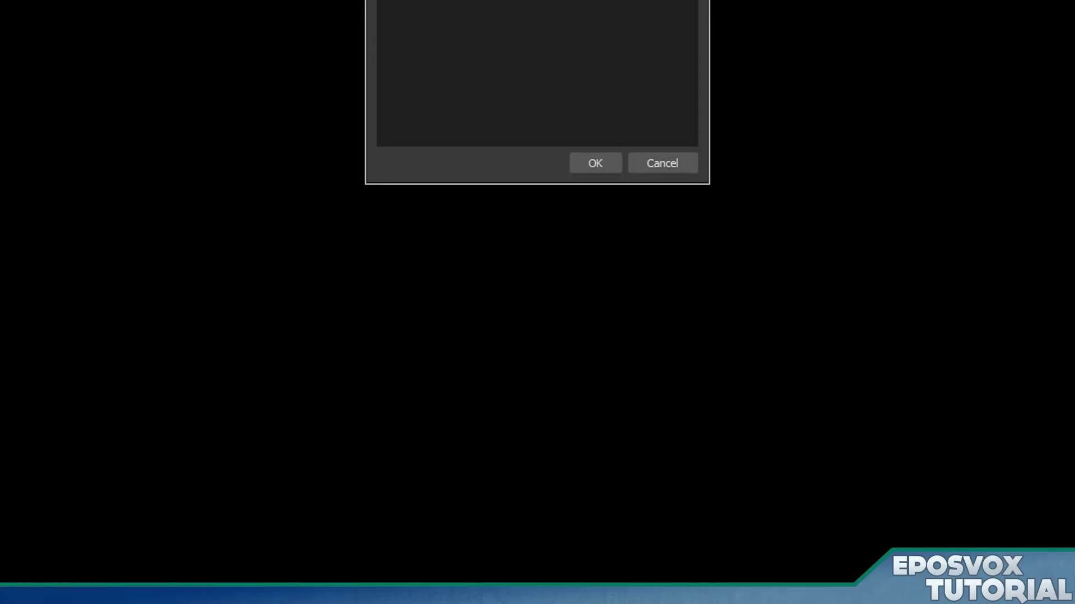
{"action": "key", "text": "Return"}
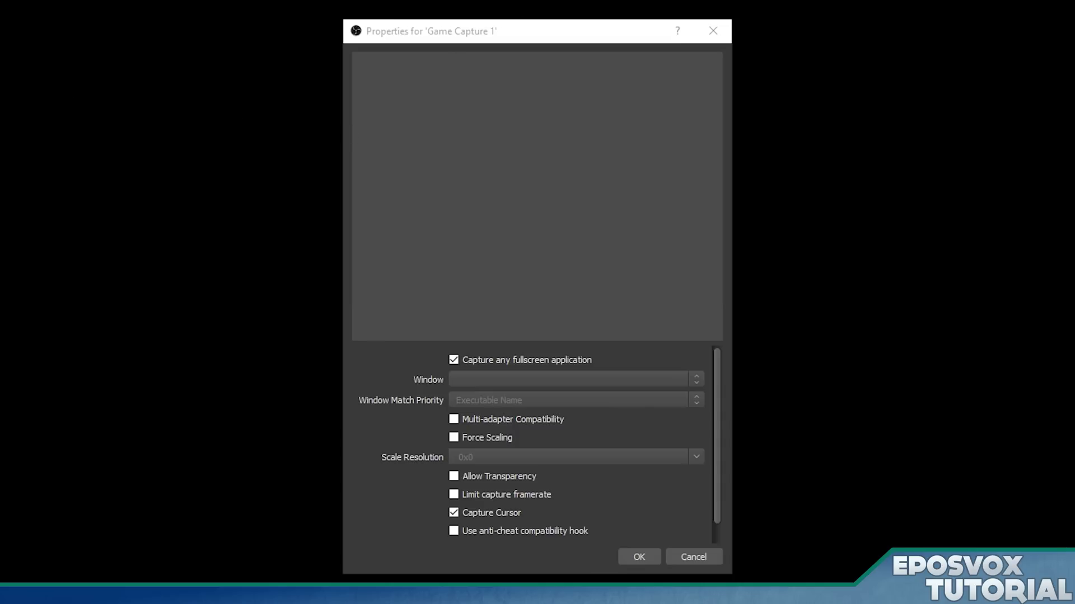
Keep Game Capture 1 on 'Capture any fullscreen application', then start another new scene
{"action": "left_click", "coordinate": [524, 359]}
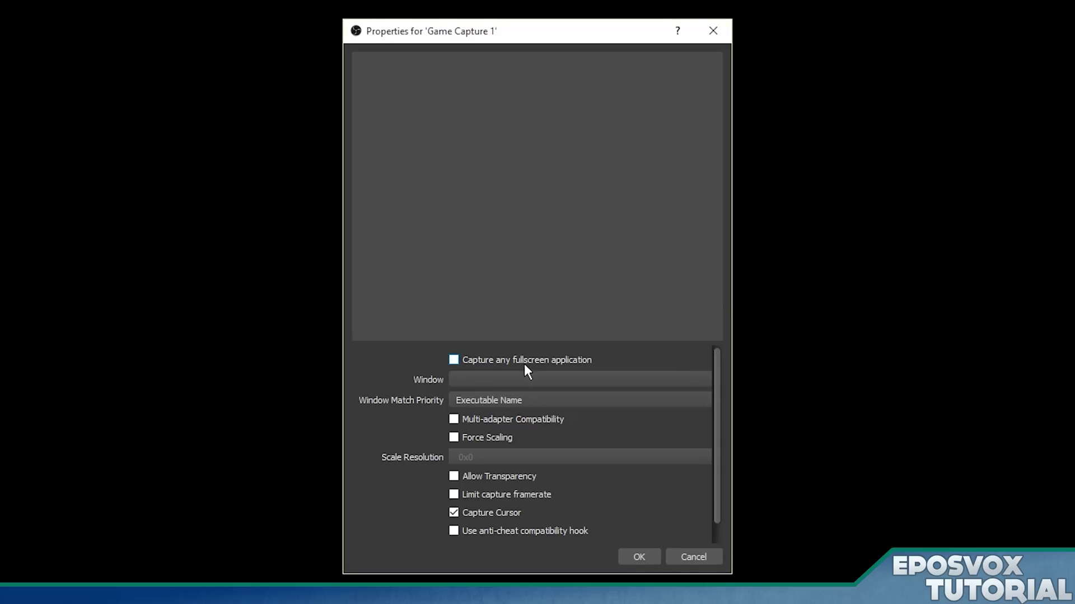
{"action": "left_click", "coordinate": [538, 380]}
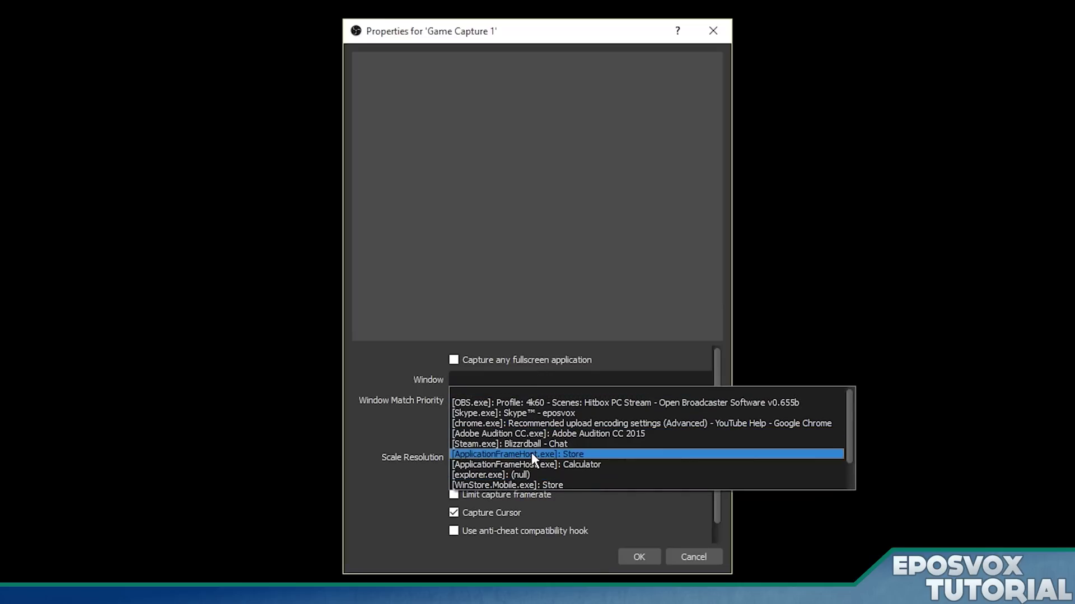
{"action": "left_click", "coordinate": [536, 362]}
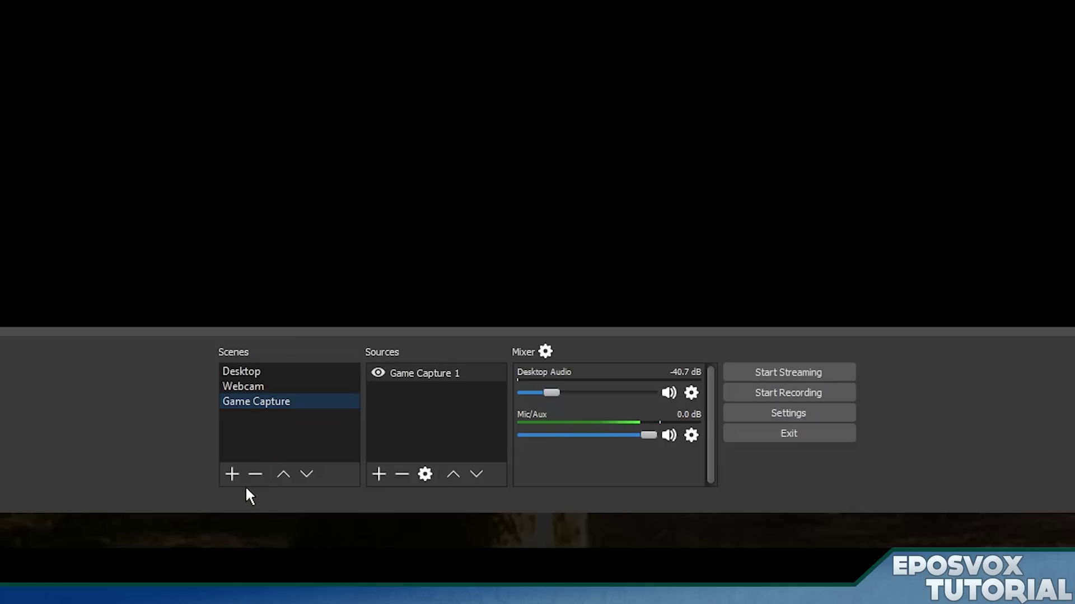
{"action": "left_click", "coordinate": [234, 477]}
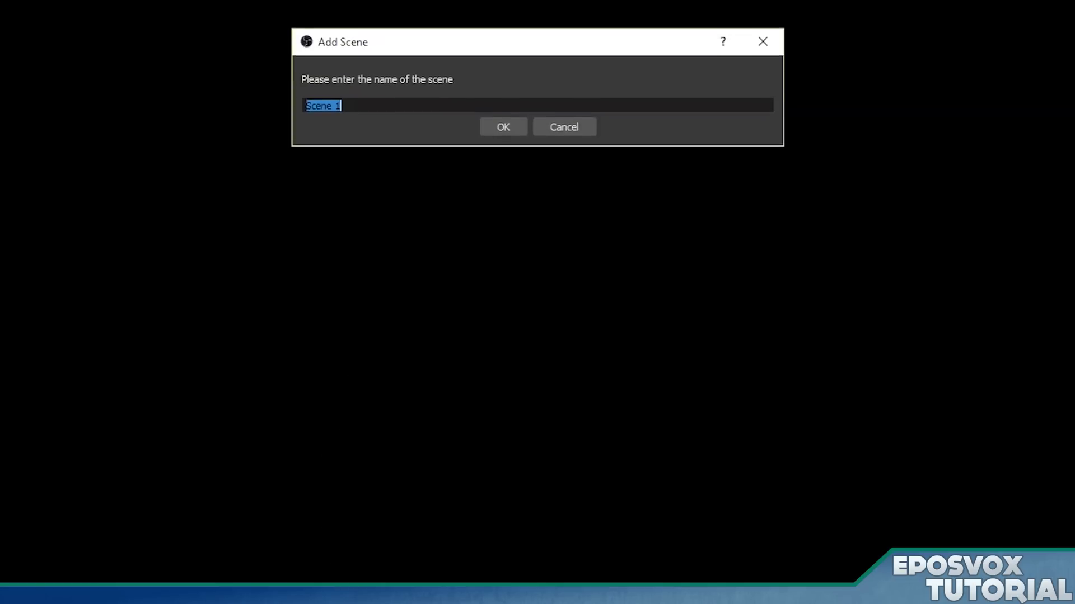
Create the 'Game Capture + Facecam' scene and add the existing Webcam1 source
{"action": "type", "text": "Game Capture"}
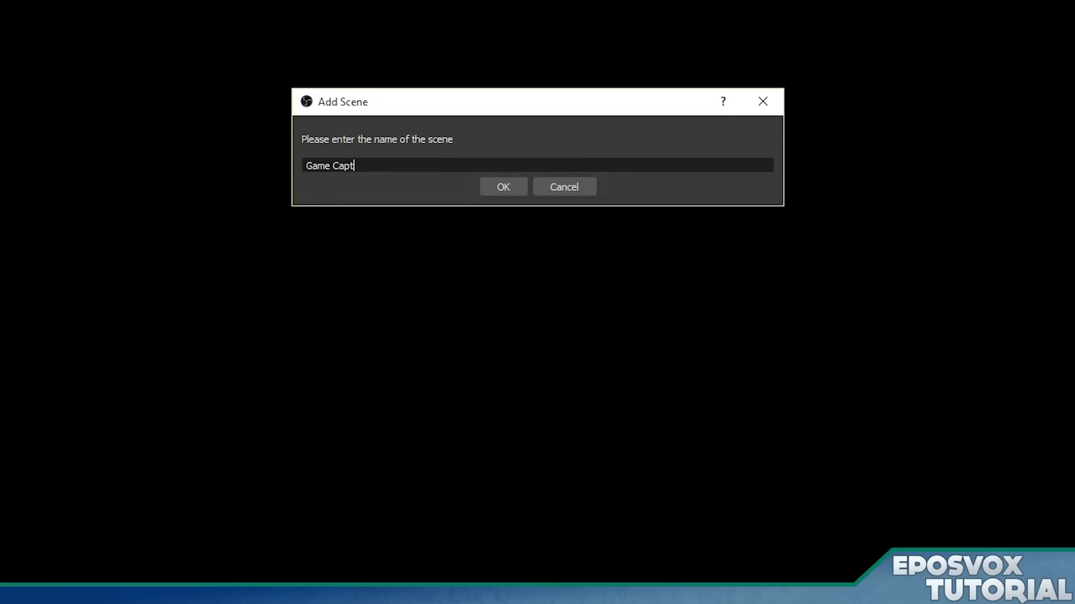
{"action": "type", "text": " + Facecam"}
{"action": "key", "text": "Return"}
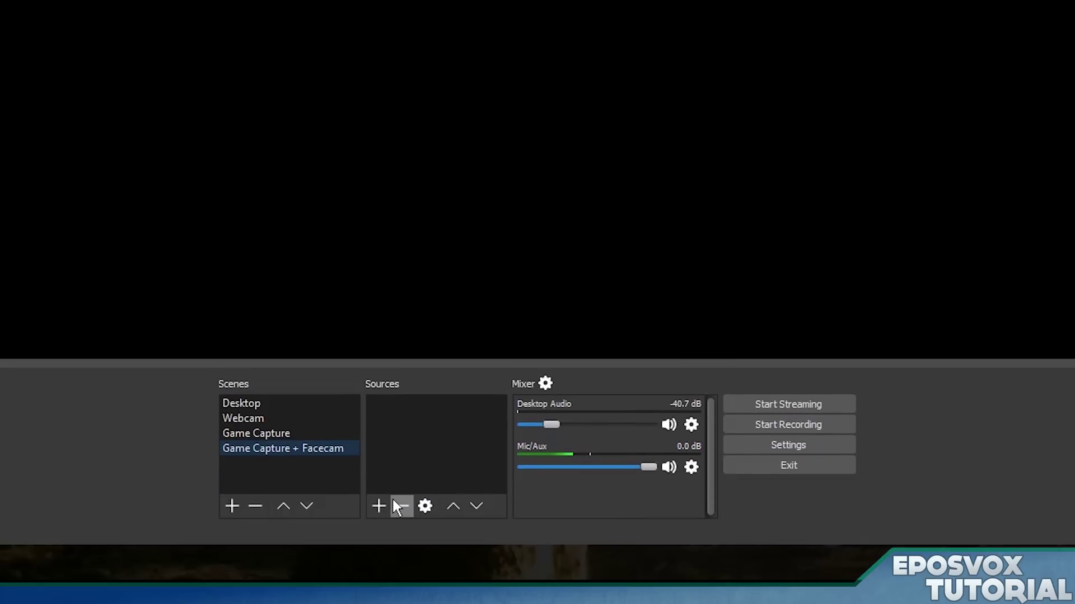
{"action": "left_click", "coordinate": [379, 506]}
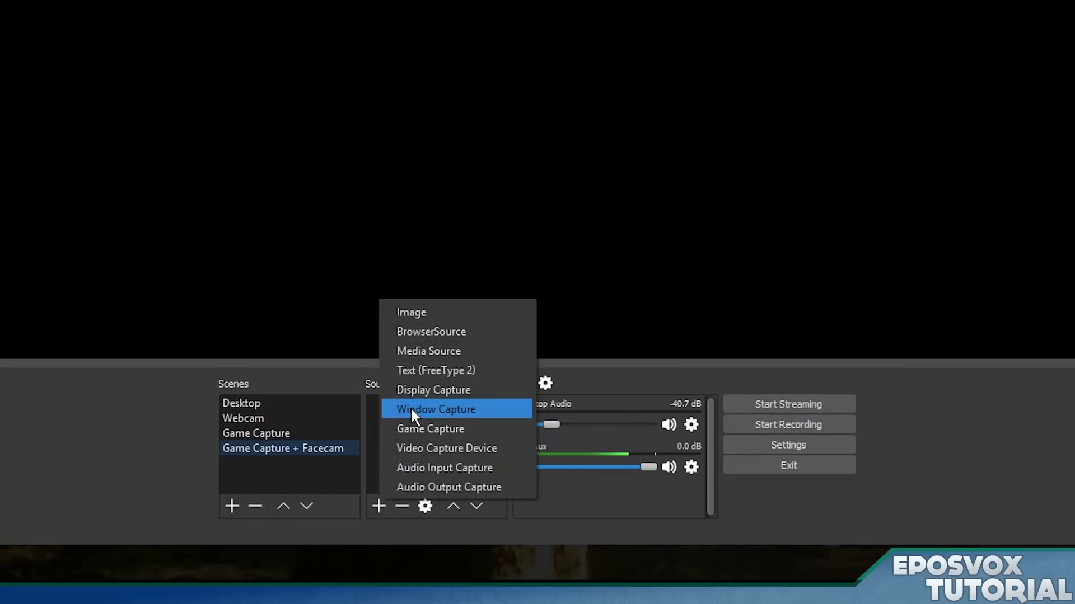
{"action": "left_click", "coordinate": [431, 444]}
{"action": "left_click", "coordinate": [420, 174]}
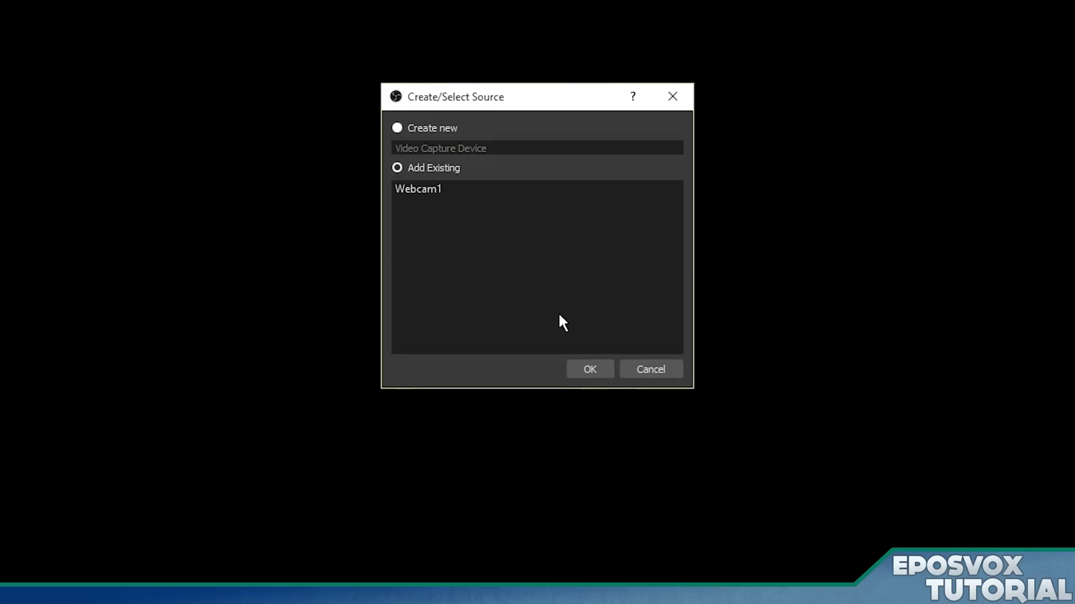
{"action": "left_click", "coordinate": [434, 190]}
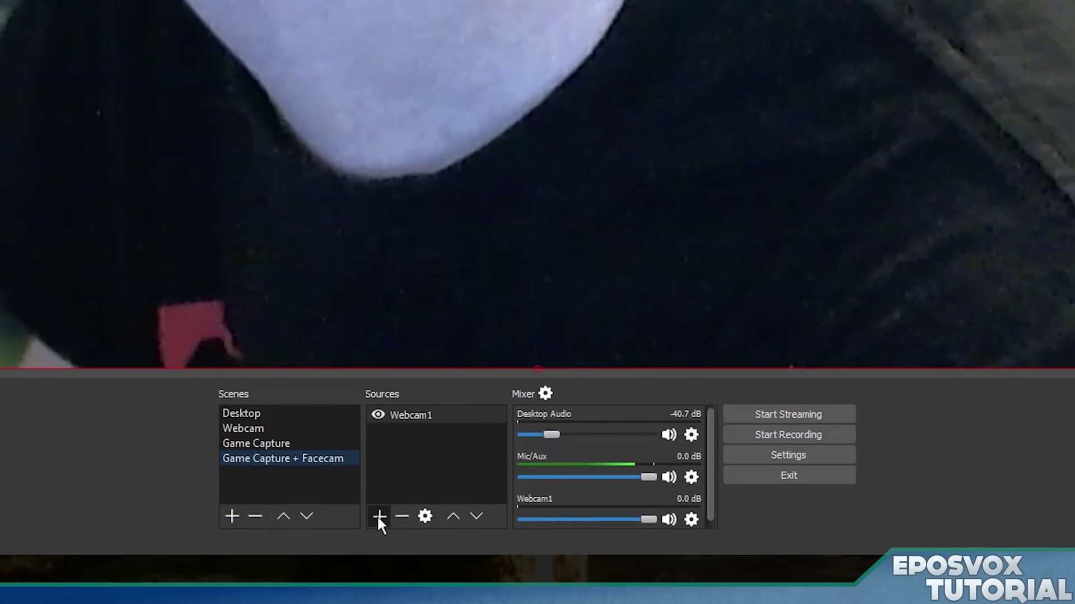
Add existing Game Capture 1 below Webcam1 and push the webcam into the top-right corner
{"action": "left_click", "coordinate": [377, 517]}
{"action": "left_click", "coordinate": [401, 448]}
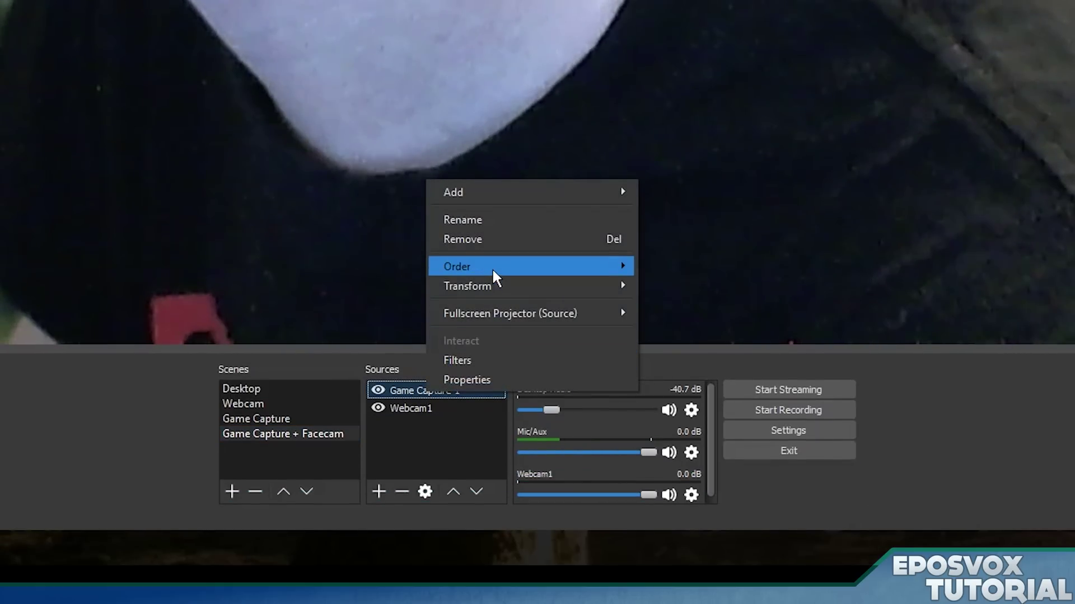
{"action": "mouse_move", "coordinate": [496, 286]}
{"action": "left_click", "coordinate": [658, 288]}
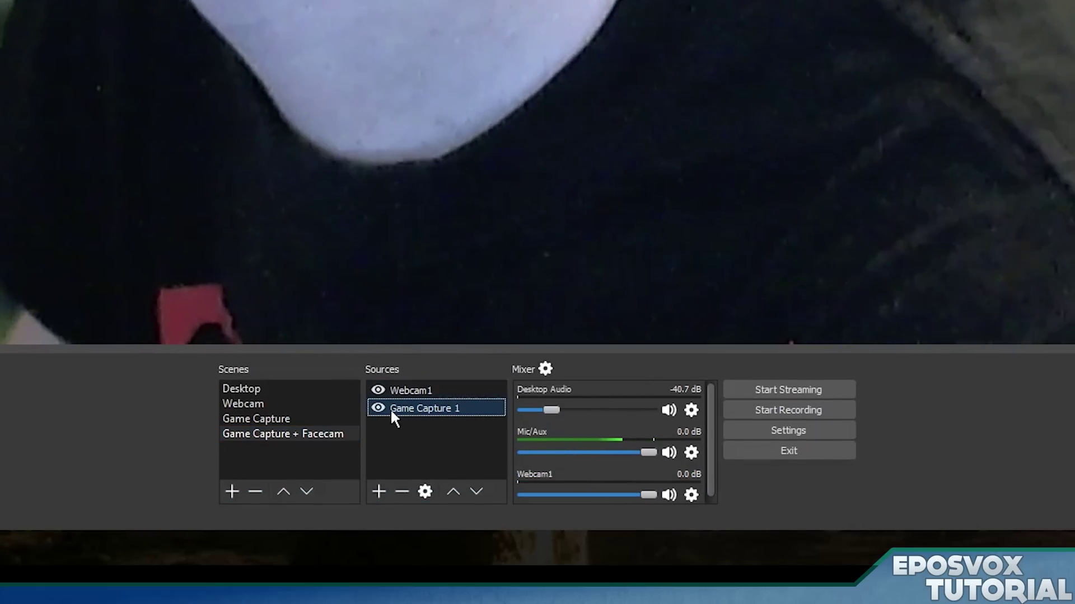
{"action": "left_click", "coordinate": [424, 392]}
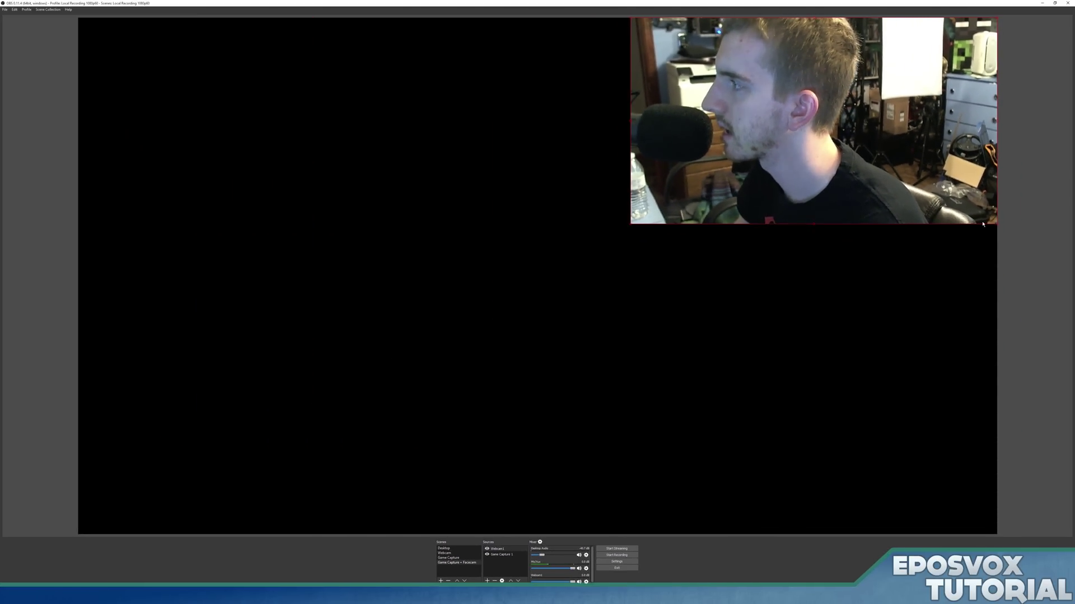
{"action": "left_click_drag", "start_coordinate": [963, 148], "coordinate": [966, 140]}
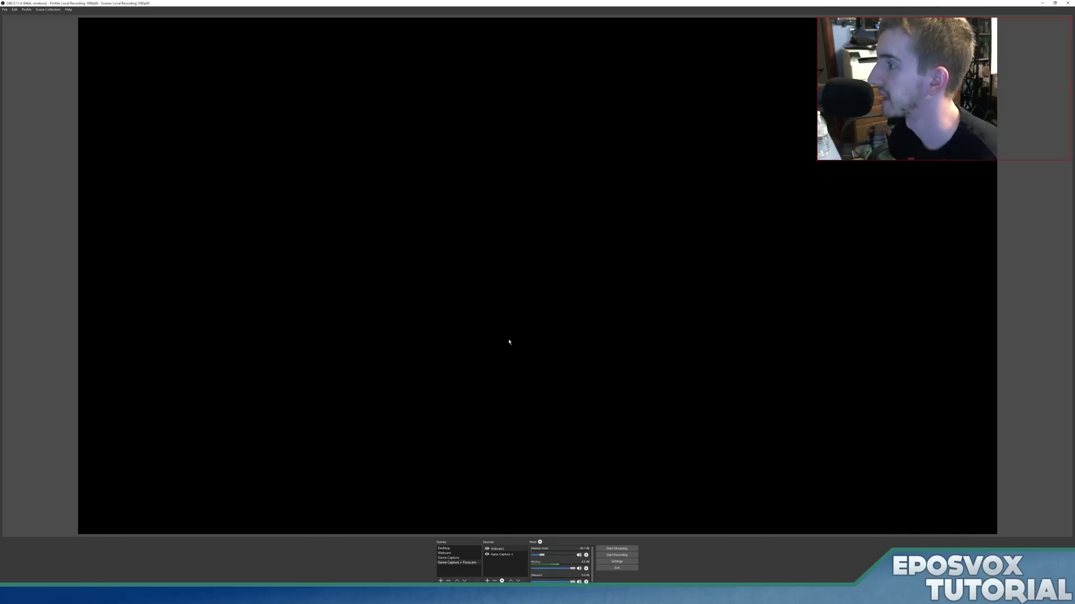
Create a new scene named 'Live Gamer XTREME'
{"action": "left_click", "coordinate": [442, 582]}
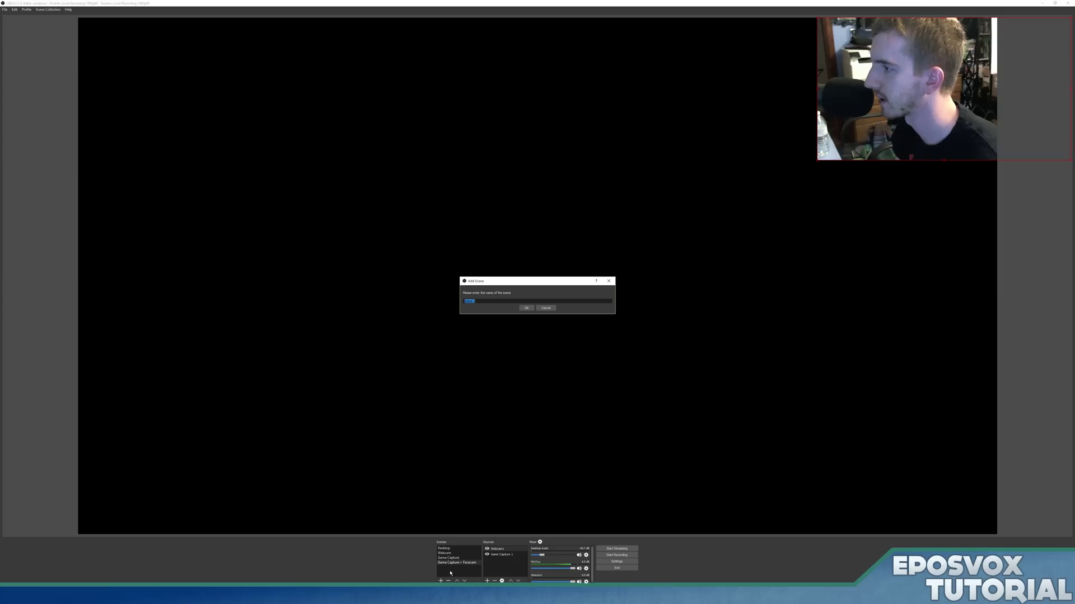
{"action": "type", "text": "Live"}
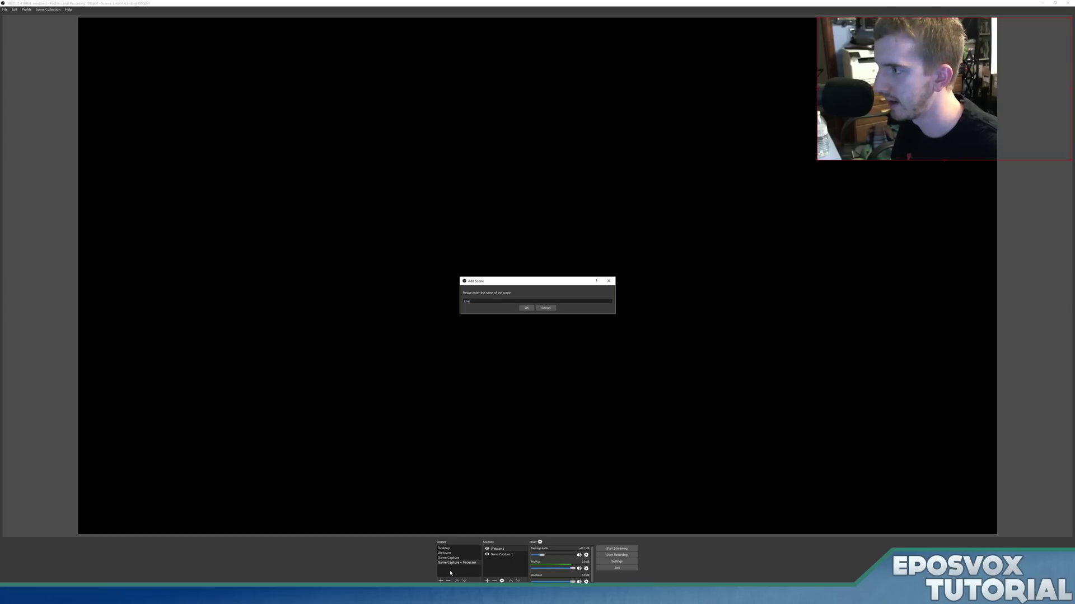
{"action": "type", "text": " Gamer XTREME"}
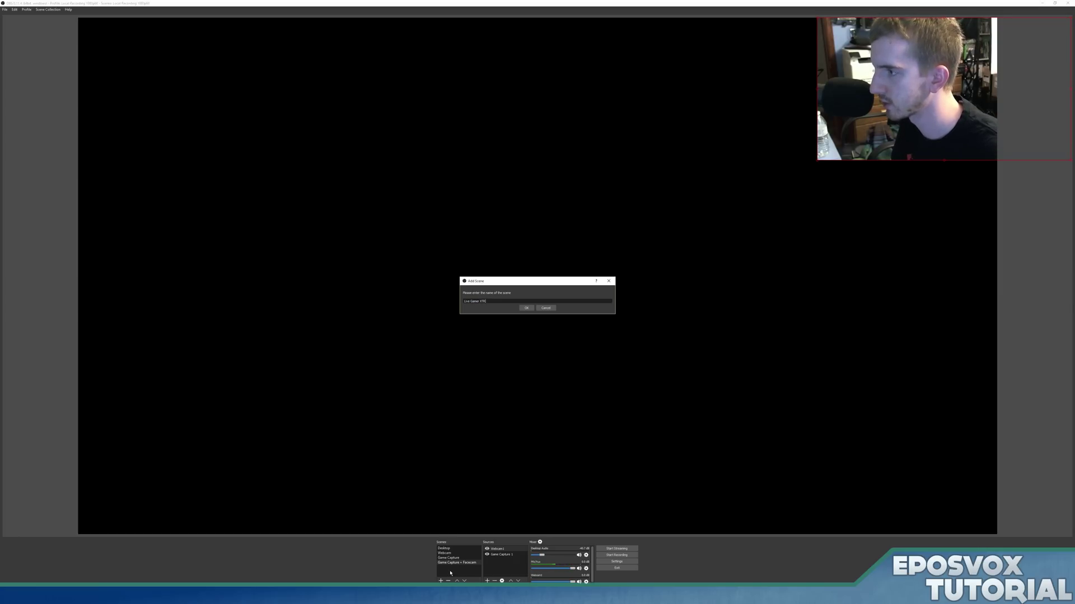
{"action": "key", "text": "Return"}
Add a Video Capture Device source named 'LGXX'
{"action": "left_click", "coordinate": [487, 581]}
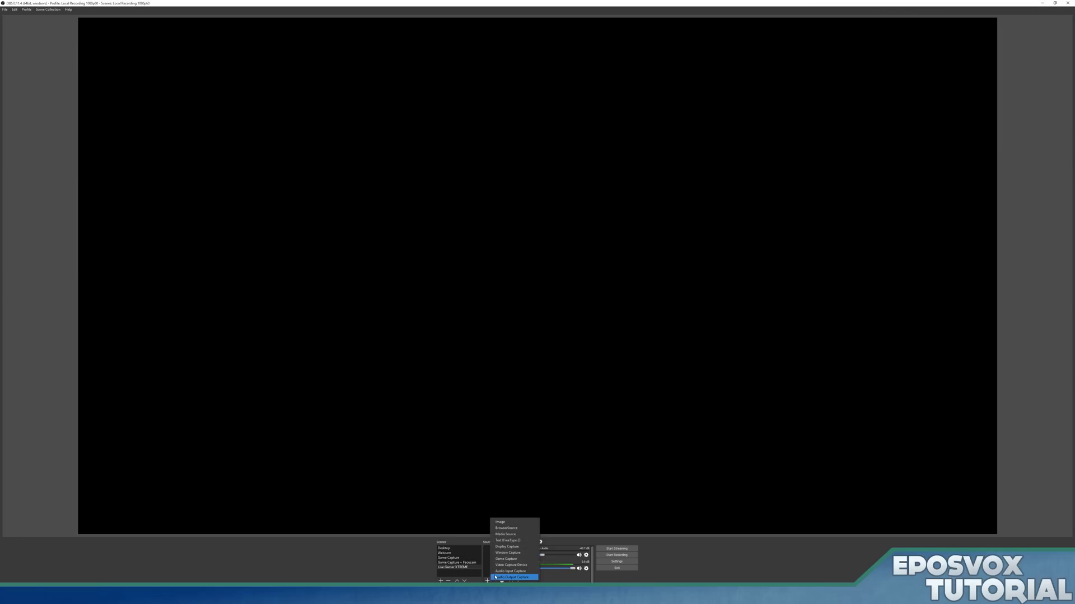
{"action": "left_click", "coordinate": [507, 574]}
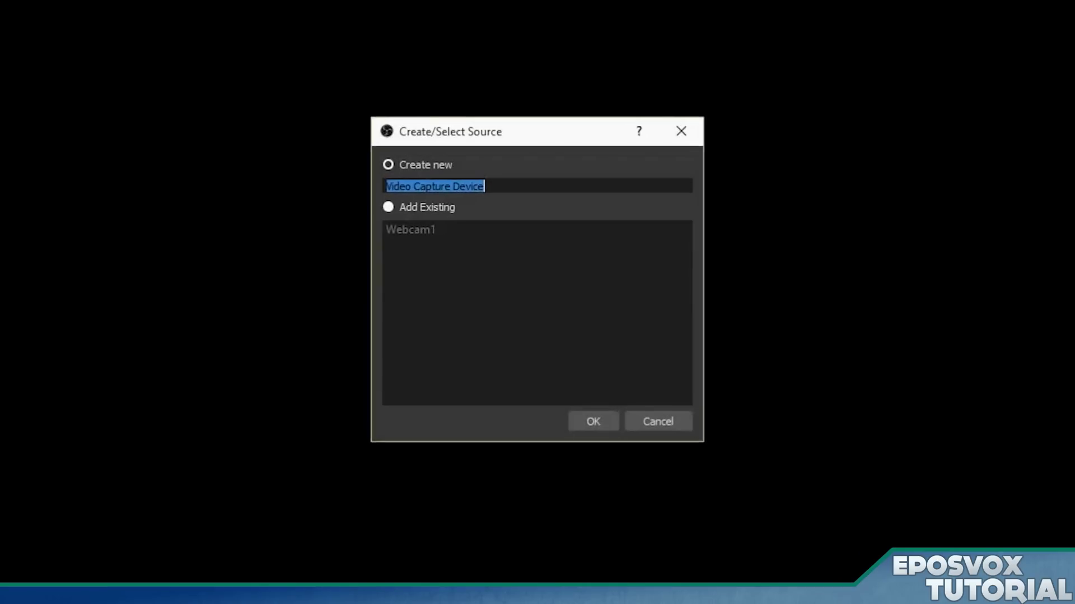
{"action": "type", "text": "LGXC"}
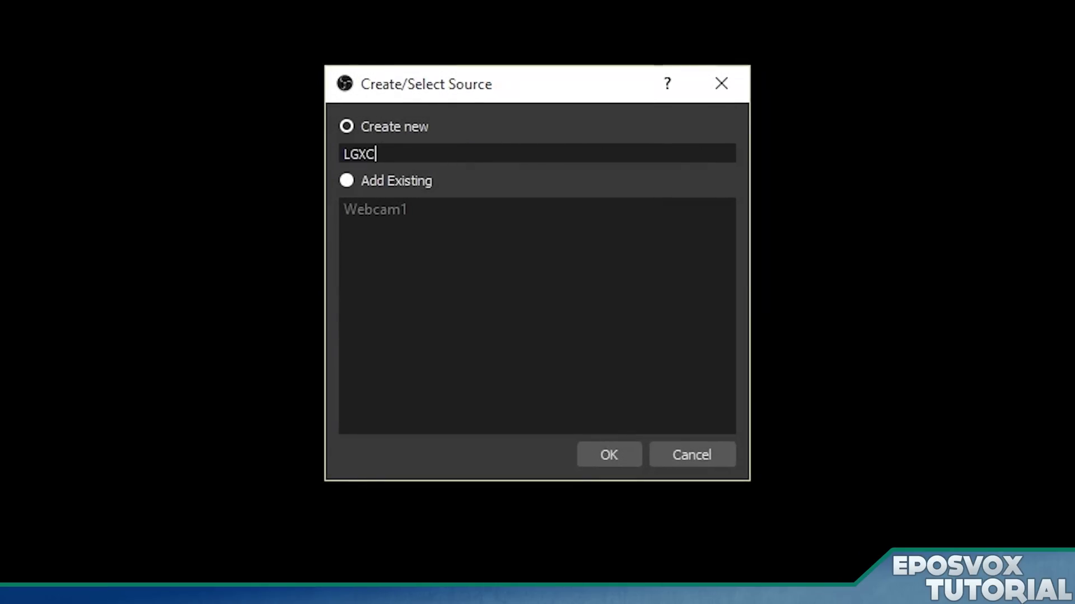
{"action": "key", "text": "BackSpace"}
{"action": "type", "text": "X"}
{"action": "key", "text": "Return"}
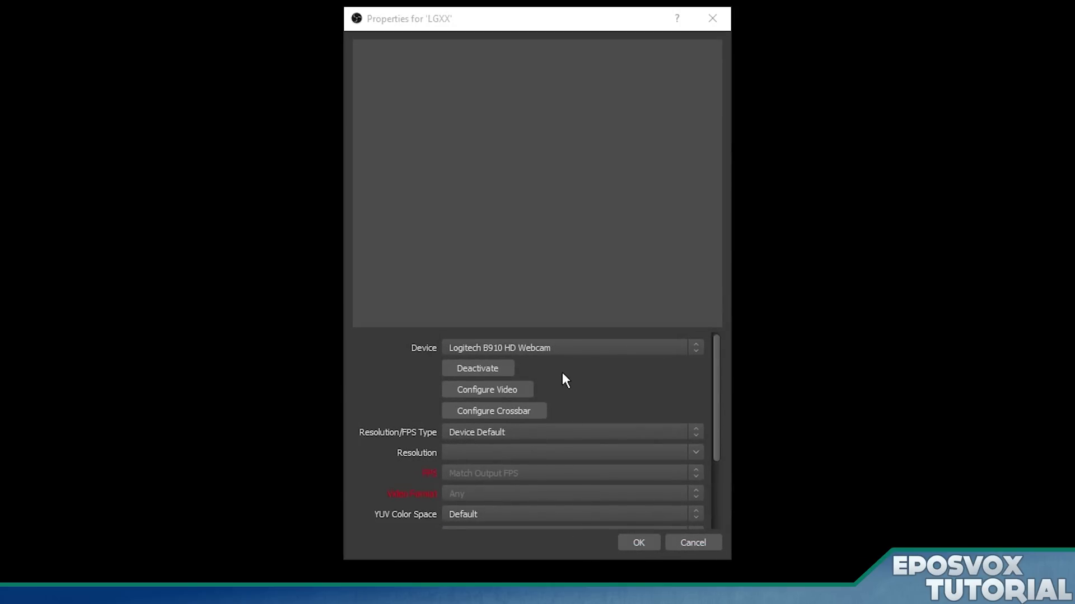
Set LGXX to the AVerMedia GC550 device with a custom 1920x1080 resolution
{"action": "left_click", "coordinate": [557, 348]}
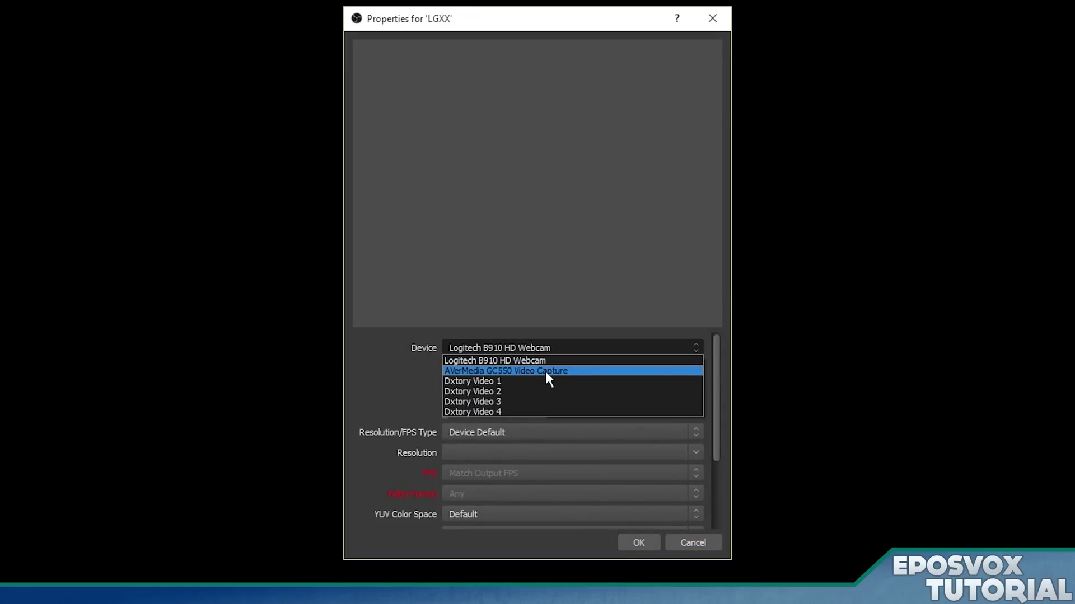
{"action": "left_click", "coordinate": [545, 371]}
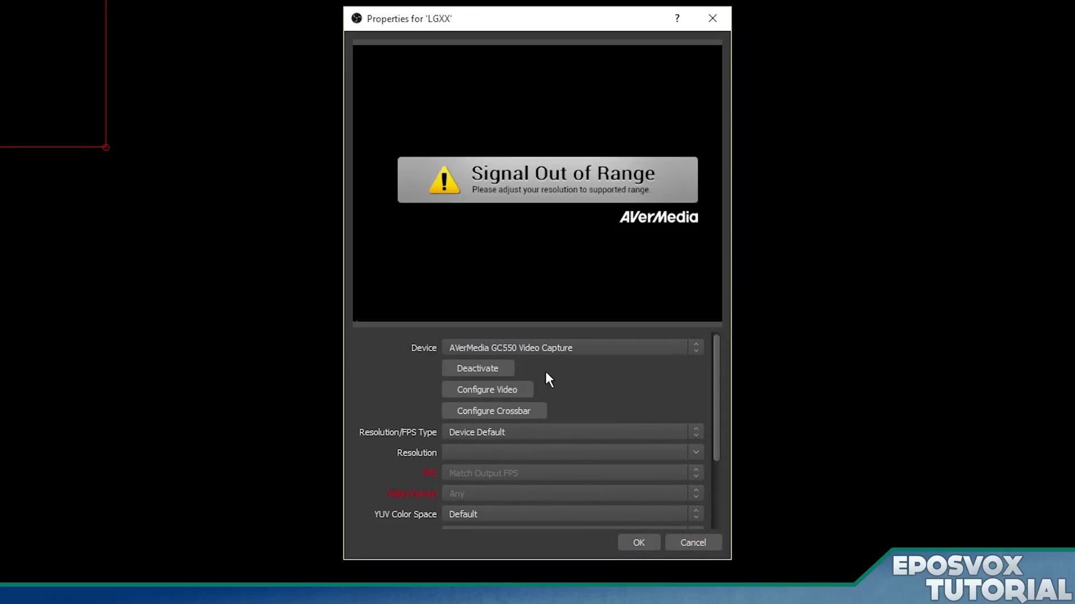
{"action": "left_click", "coordinate": [671, 434]}
{"action": "left_click", "coordinate": [580, 453]}
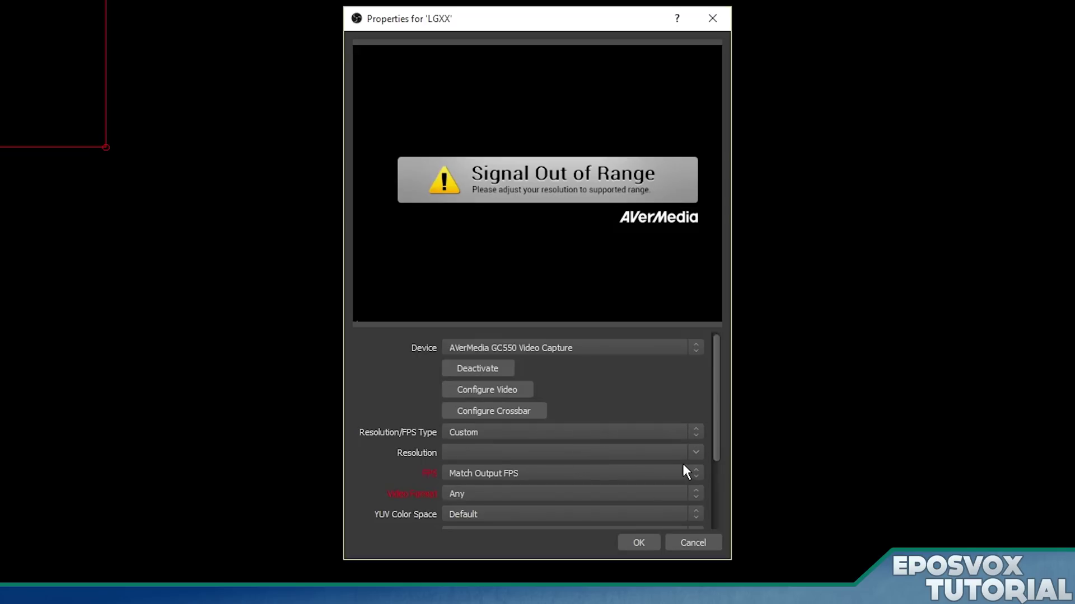
{"action": "left_click", "coordinate": [682, 459]}
{"action": "left_click", "coordinate": [654, 465]}
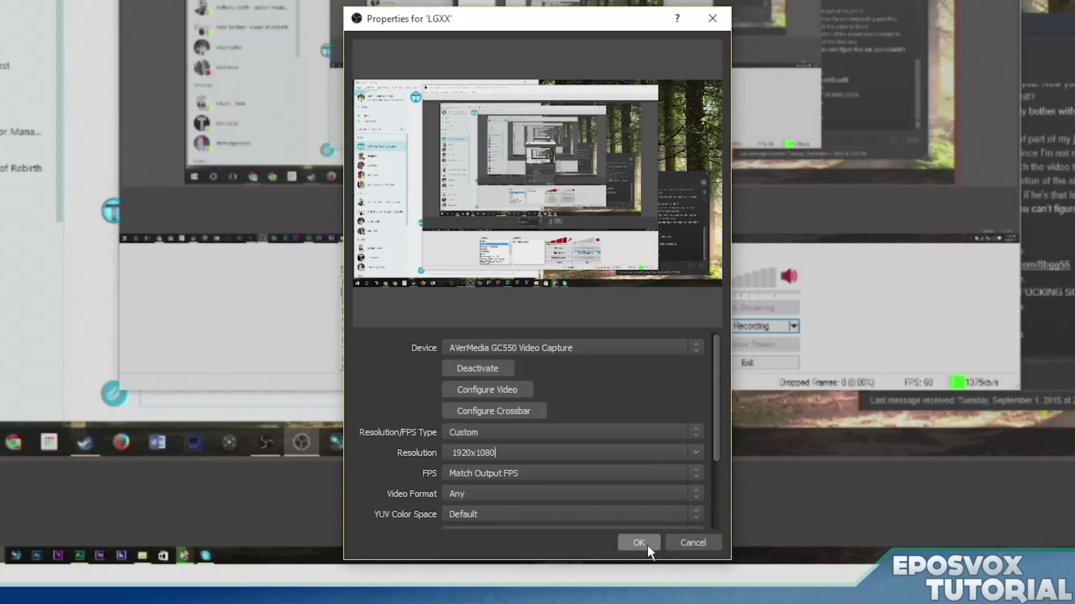
{"action": "left_click", "coordinate": [647, 544]}
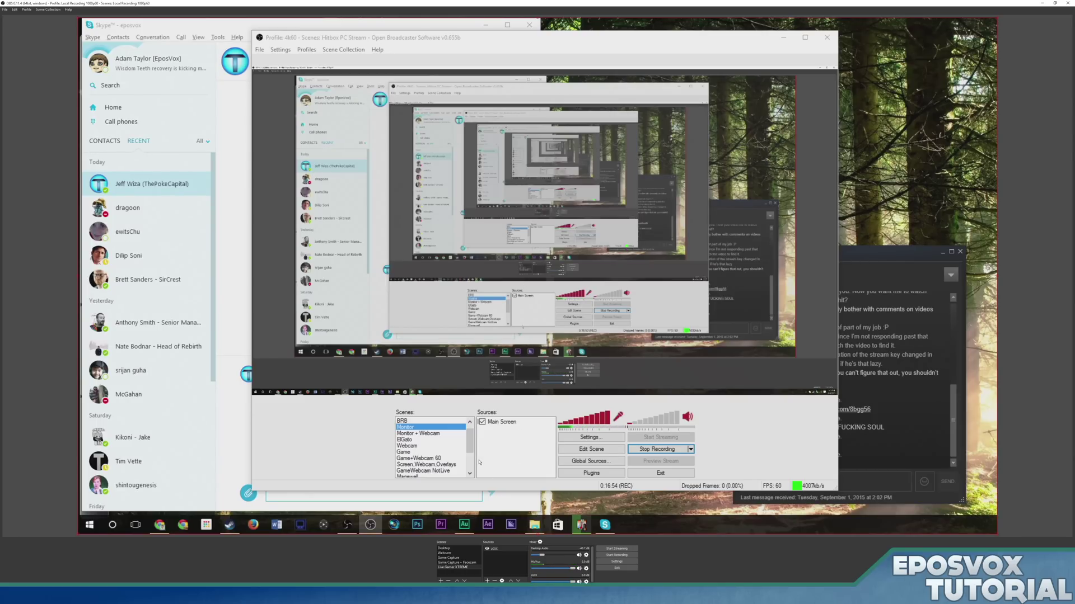
Add the existing Webcam1 to the scene and shrink it into the top-right corner
{"action": "left_click", "coordinate": [486, 579]}
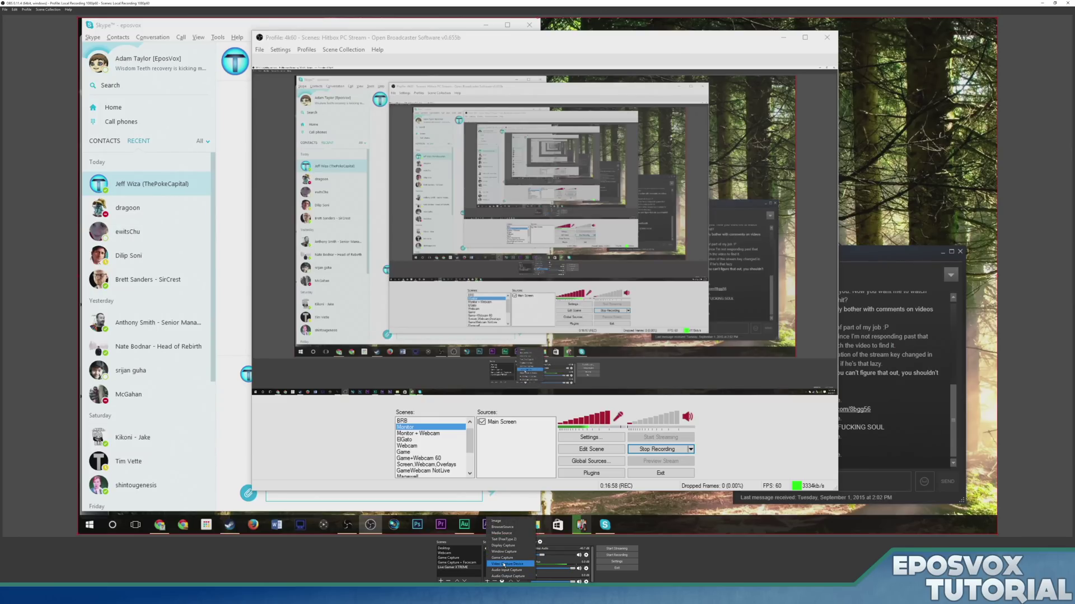
{"action": "left_click", "coordinate": [504, 564]}
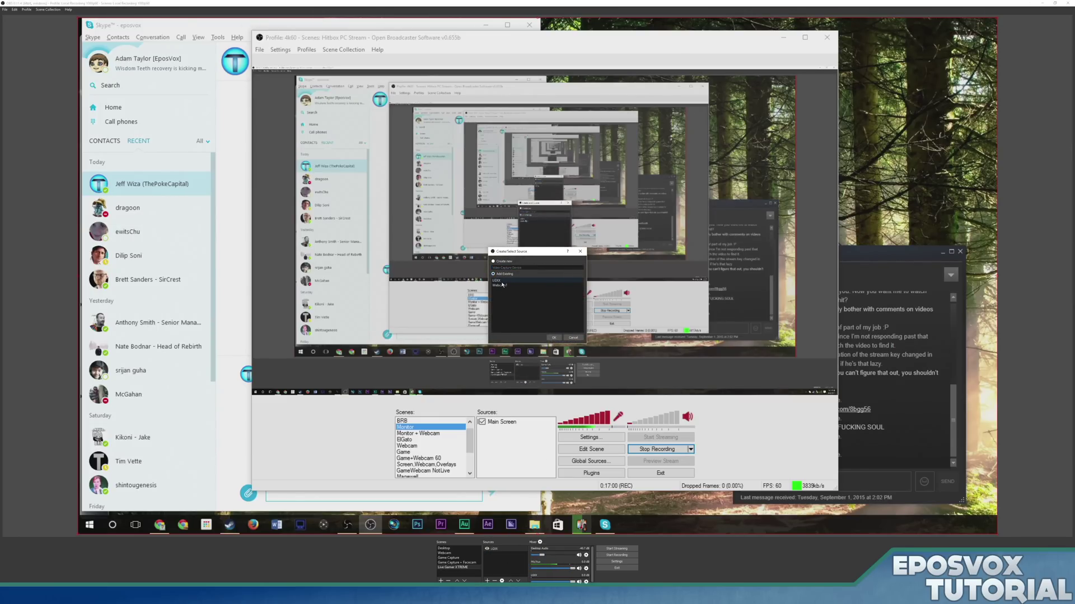
{"action": "left_click", "coordinate": [502, 285]}
{"action": "left_click", "coordinate": [554, 337]}
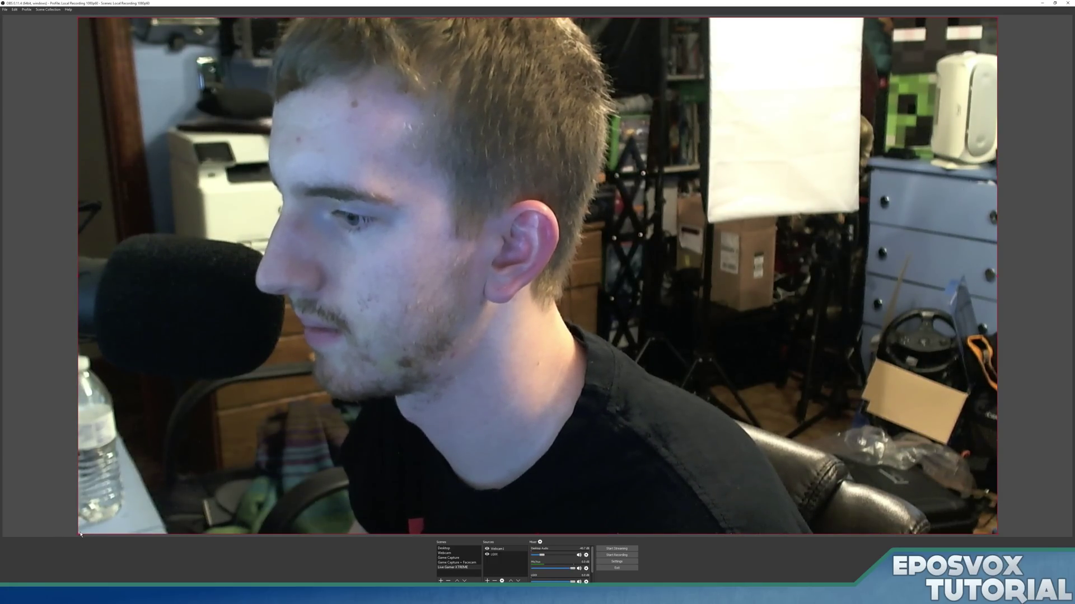
{"action": "left_click_drag", "start_coordinate": [80, 534], "coordinate": [814, 163]}
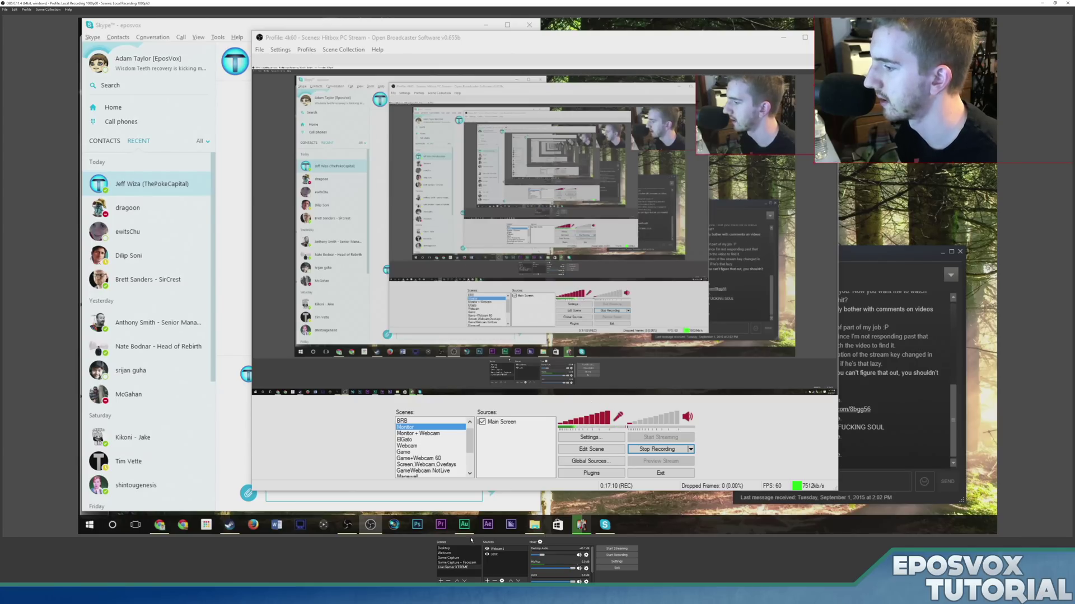
Switch back to the Desktop scene and open the program settings
{"action": "left_click", "coordinate": [448, 548]}
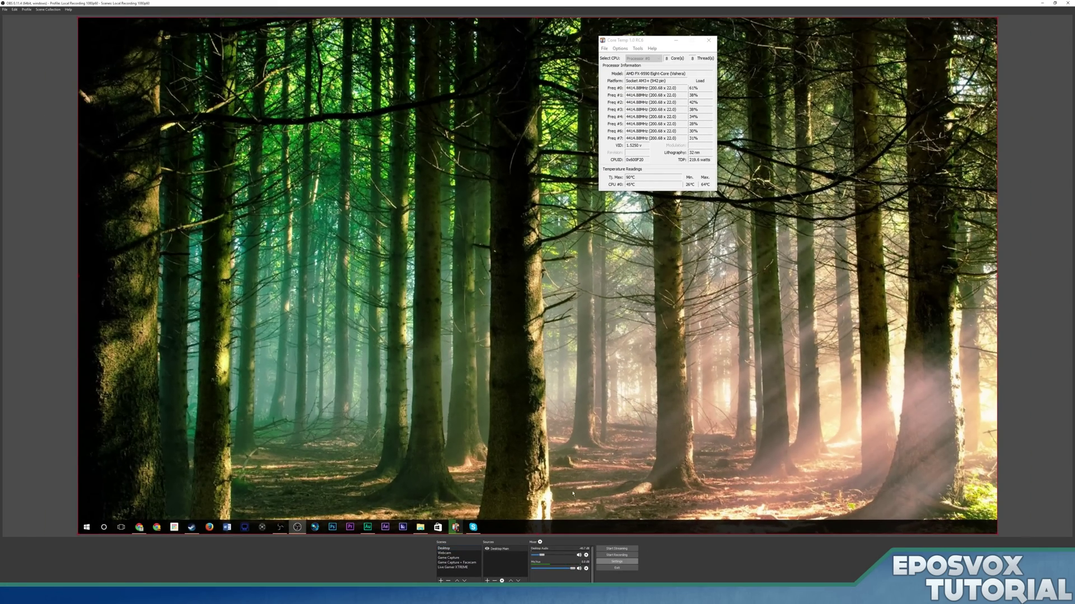
{"action": "left_click", "coordinate": [619, 561]}
Show the Output settings page and select the whole I:/OBS recording path
{"action": "left_click", "coordinate": [397, 235]}
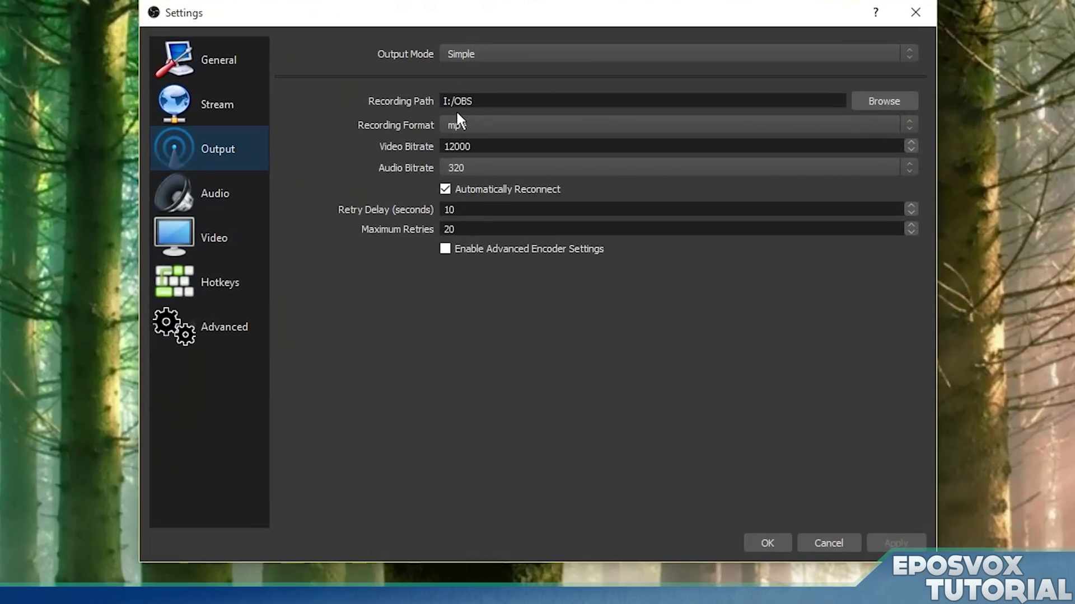
{"action": "left_click_drag", "start_coordinate": [497, 212], "coordinate": [521, 210]}
{"action": "left_click", "coordinate": [501, 96]}
{"action": "left_click_drag", "start_coordinate": [492, 100], "coordinate": [381, 101]}
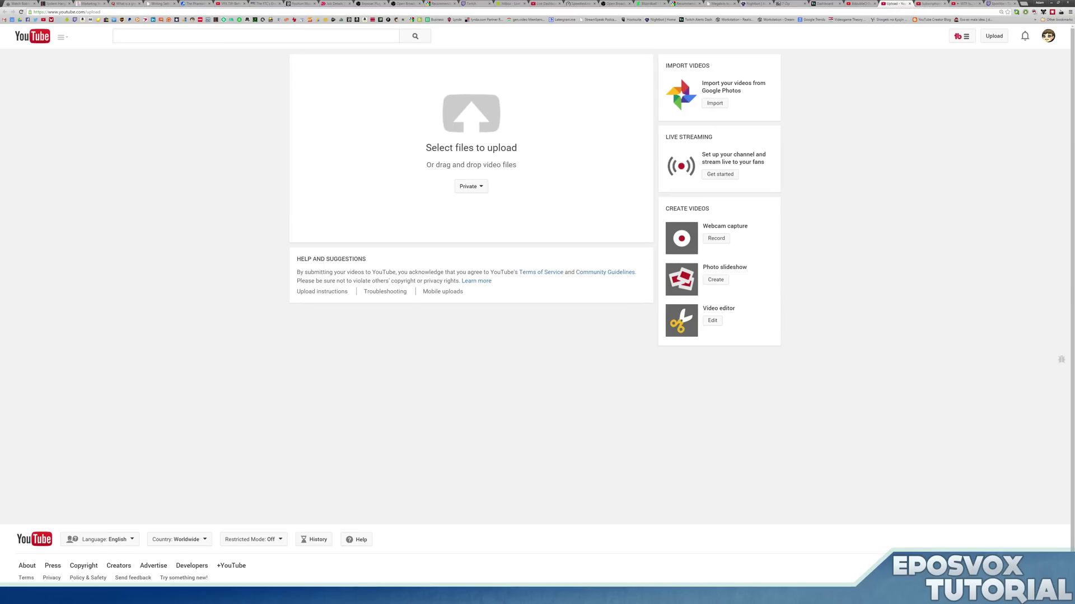
Close the YouTube upload tab and switch to the Twitch channel tab
{"action": "key", "text": "ctrl+w"}
{"action": "left_click", "coordinate": [967, 3]}
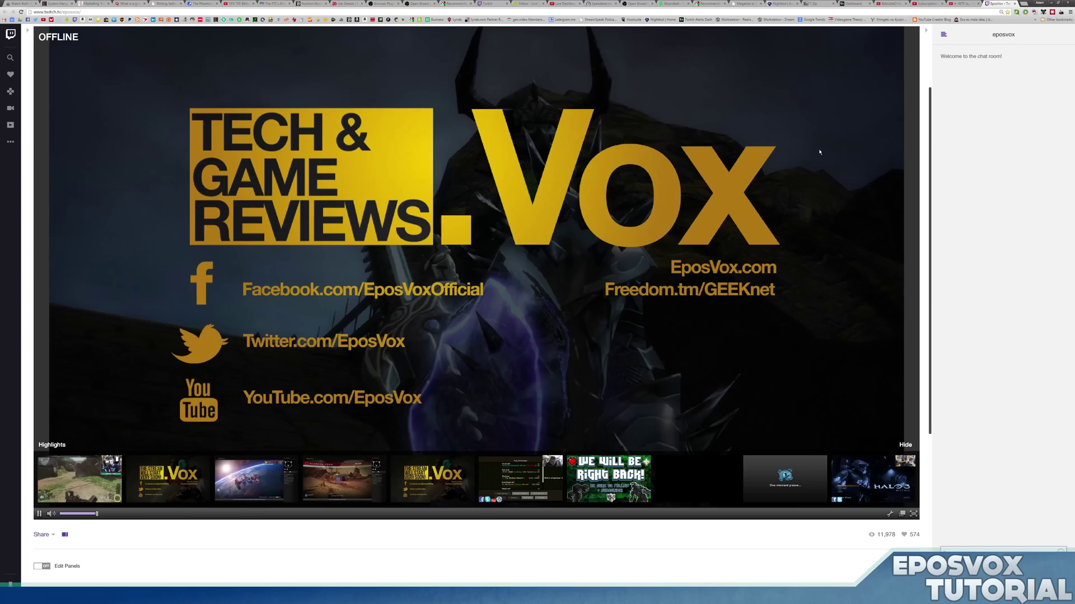